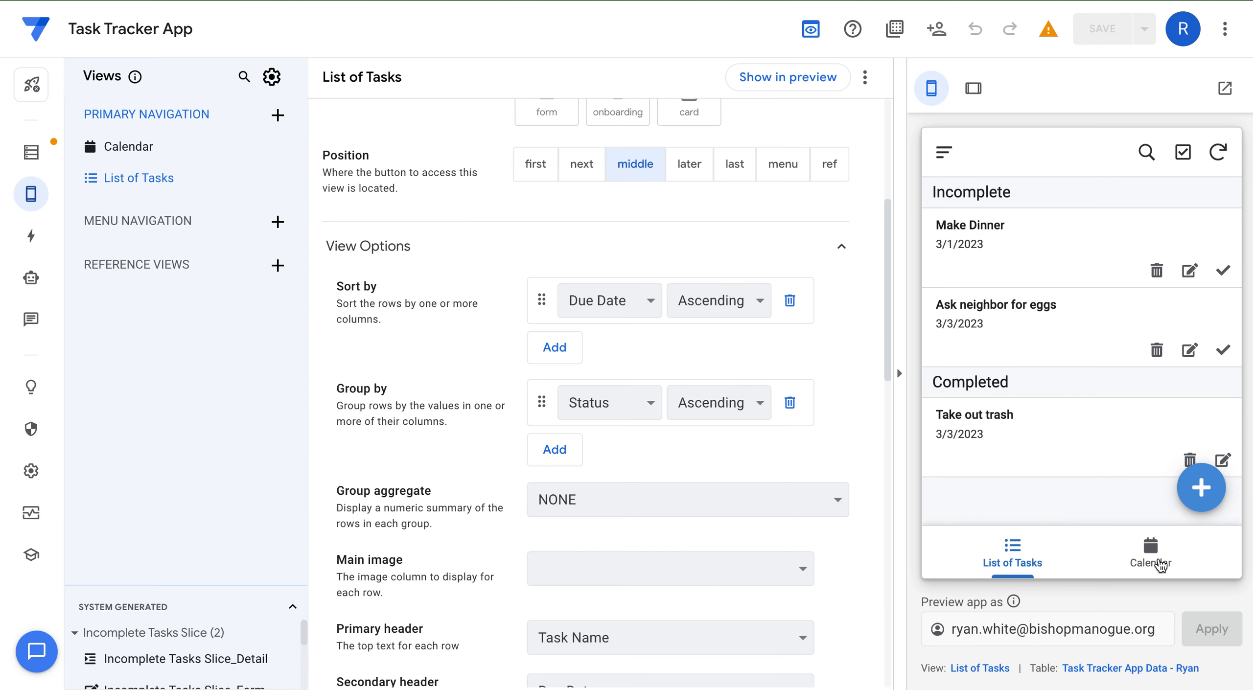
Show the Calendar view in the preview, then bring up the app's list of actions.
left_click(1152, 555)
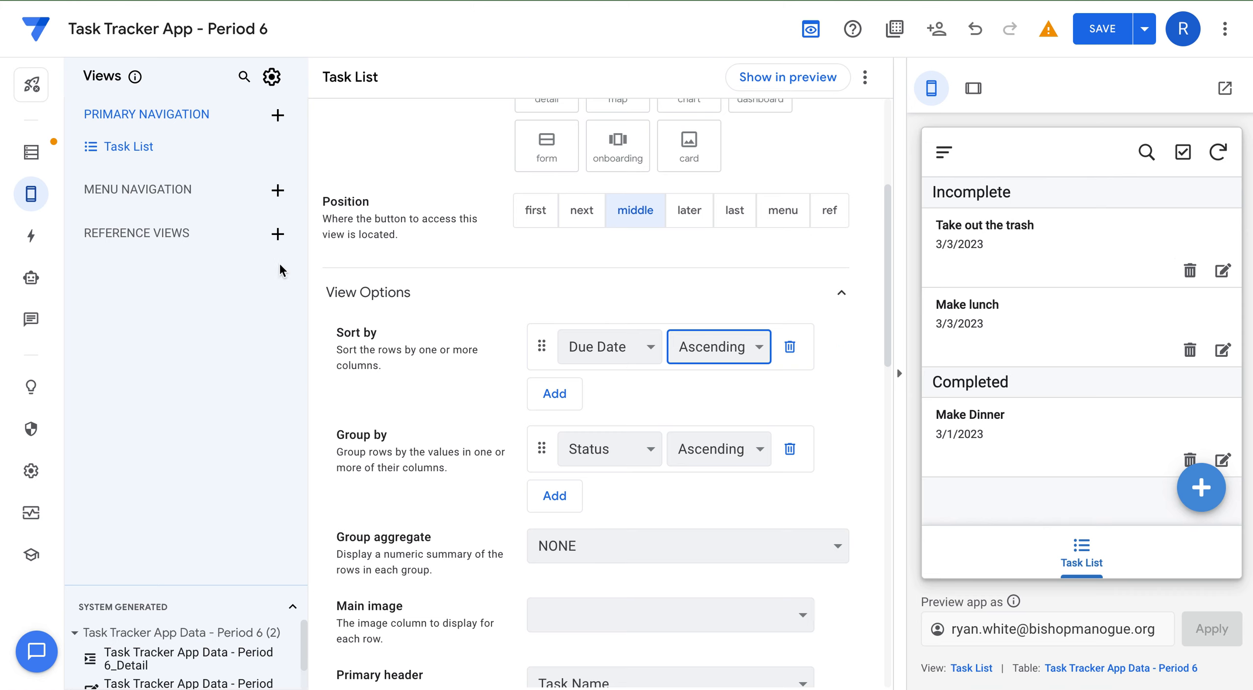
left_click(34, 240)
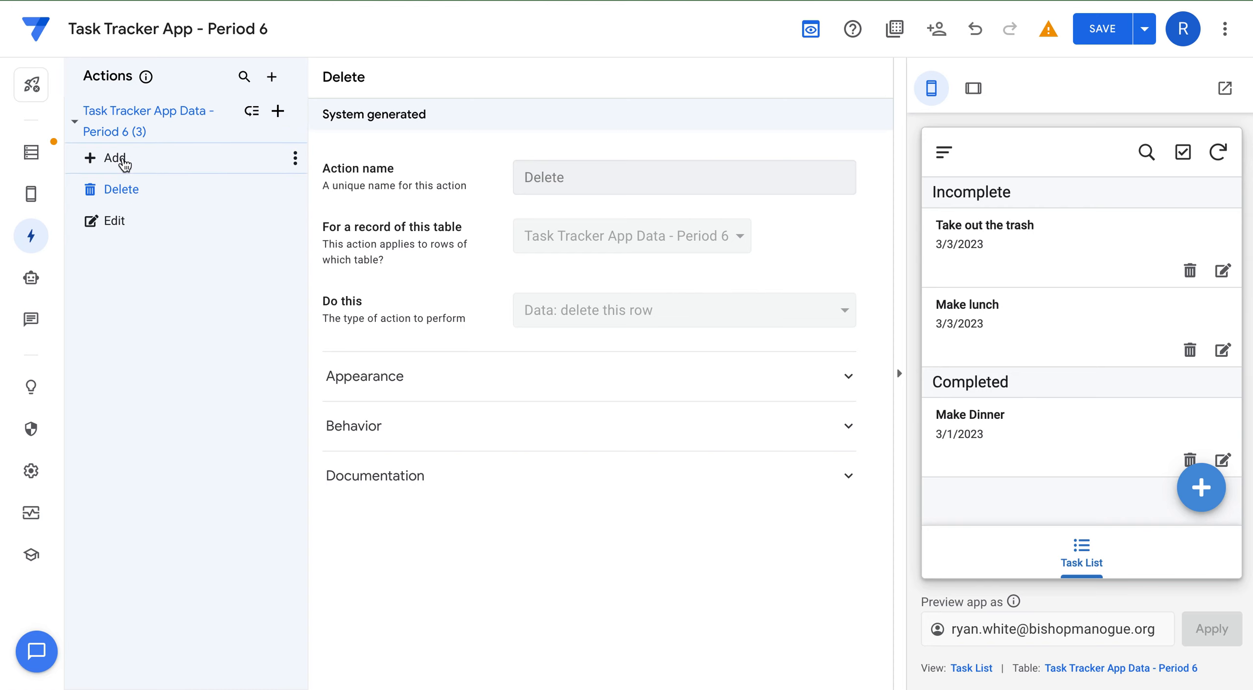
Try adding a new task and deleting Make Dinner in the preview, cancelling both.
left_click(1202, 489)
scroll(1088, 343, "down", 1)
scroll(1088, 335, "up", 1)
left_click(943, 152)
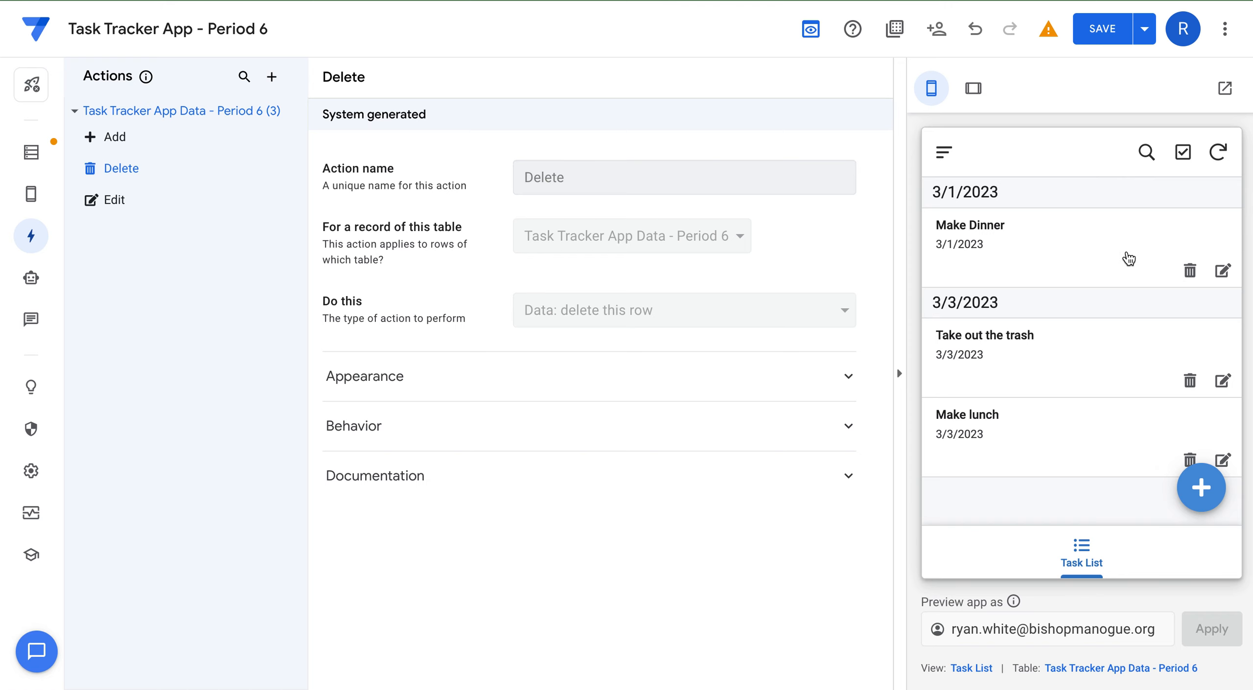
left_click(1190, 271)
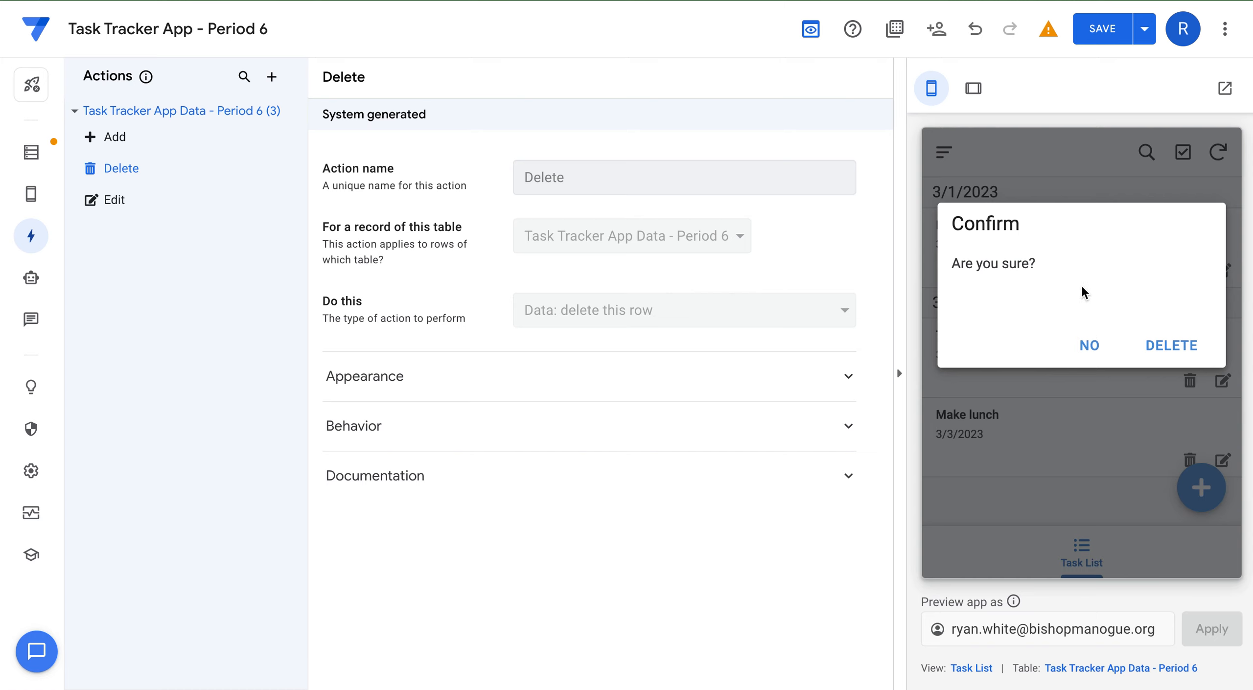
left_click(1090, 346)
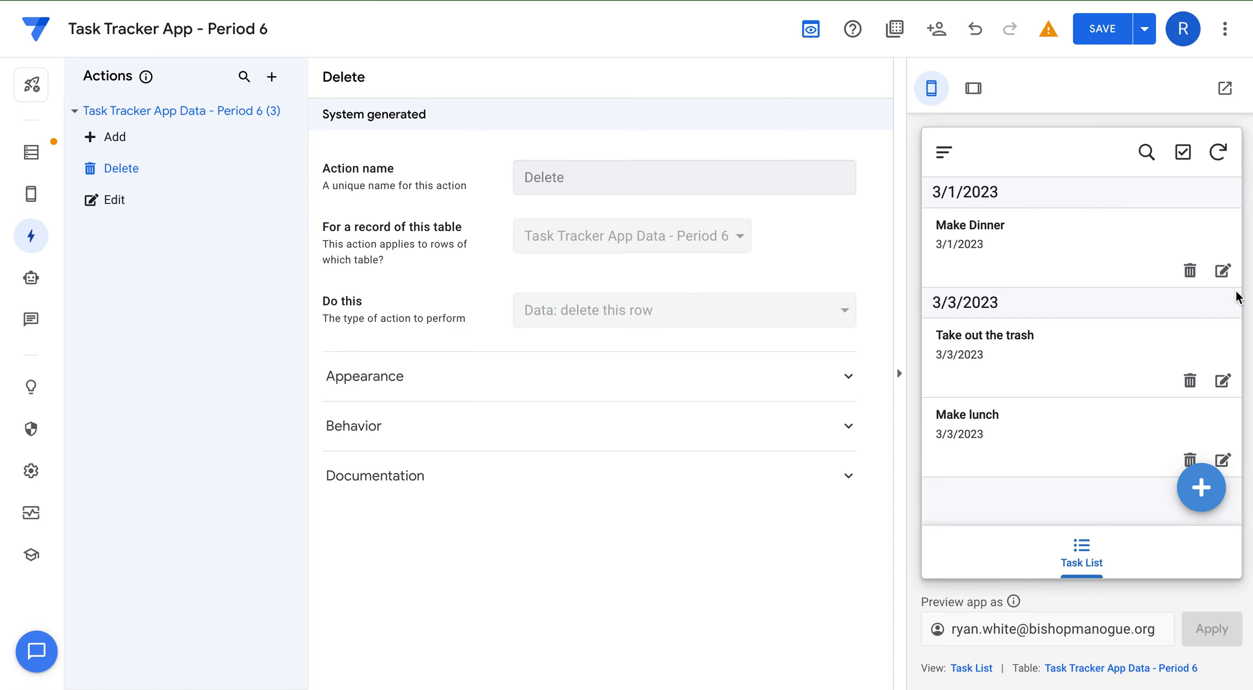
Open Make Dinner's edit form in the preview and close it without saving.
left_click(1223, 272)
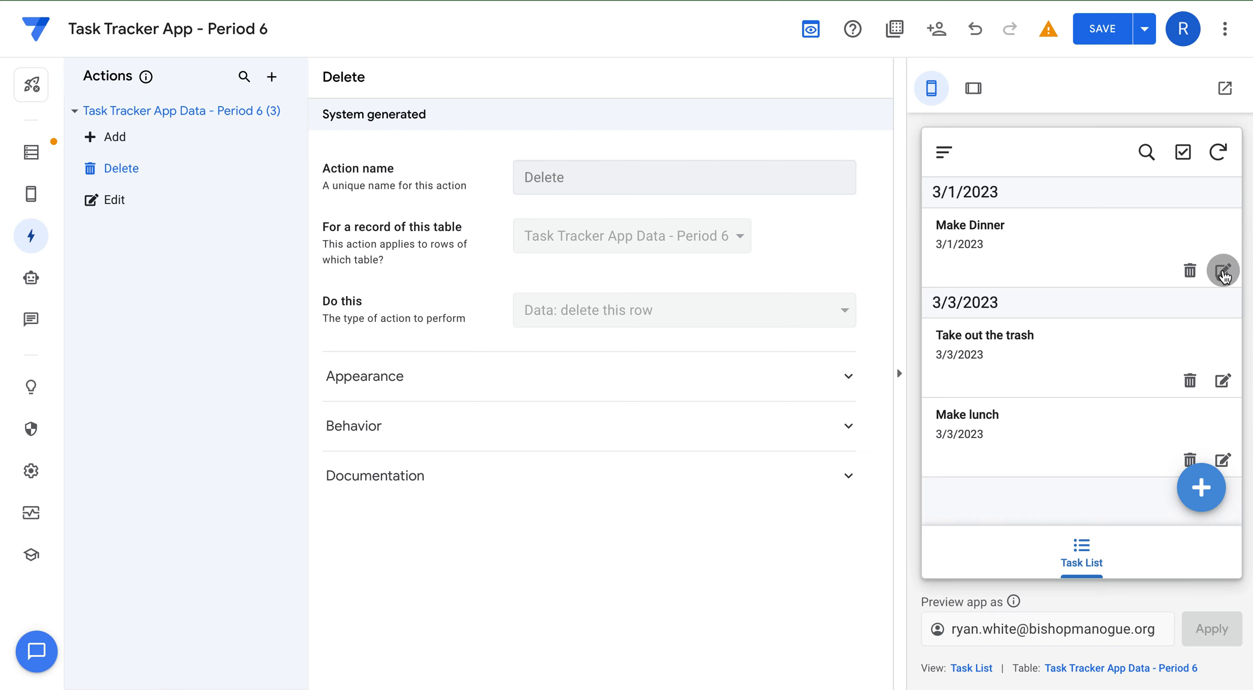
scroll(1090, 297, "down", 1)
scroll(1091, 298, "up", 1)
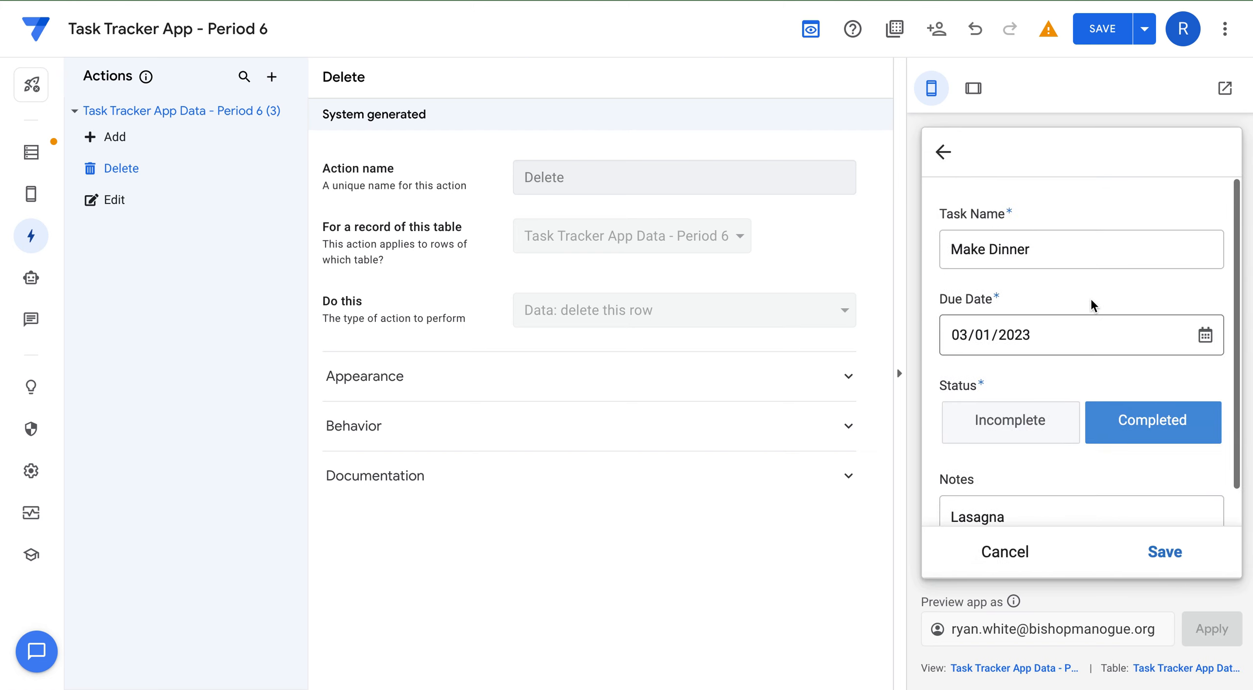
scroll(1090, 299, "down", 1)
scroll(1090, 299, "up", 1)
left_click(943, 153)
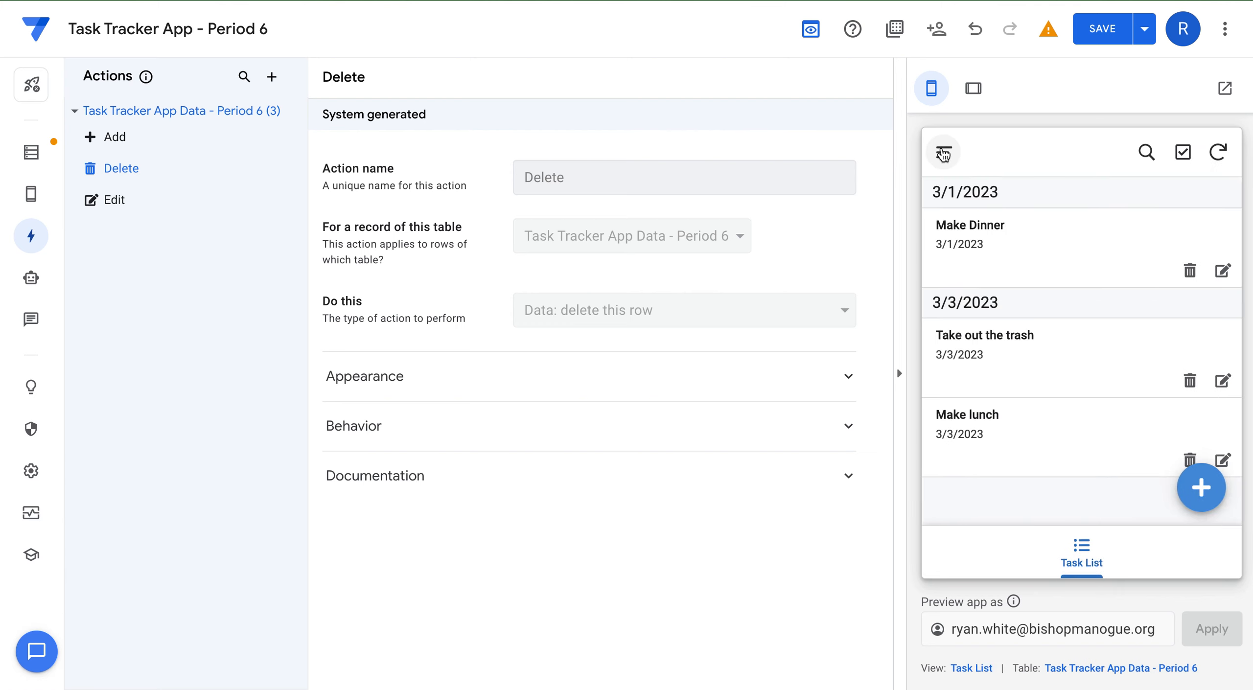
mouse_move(185, 131)
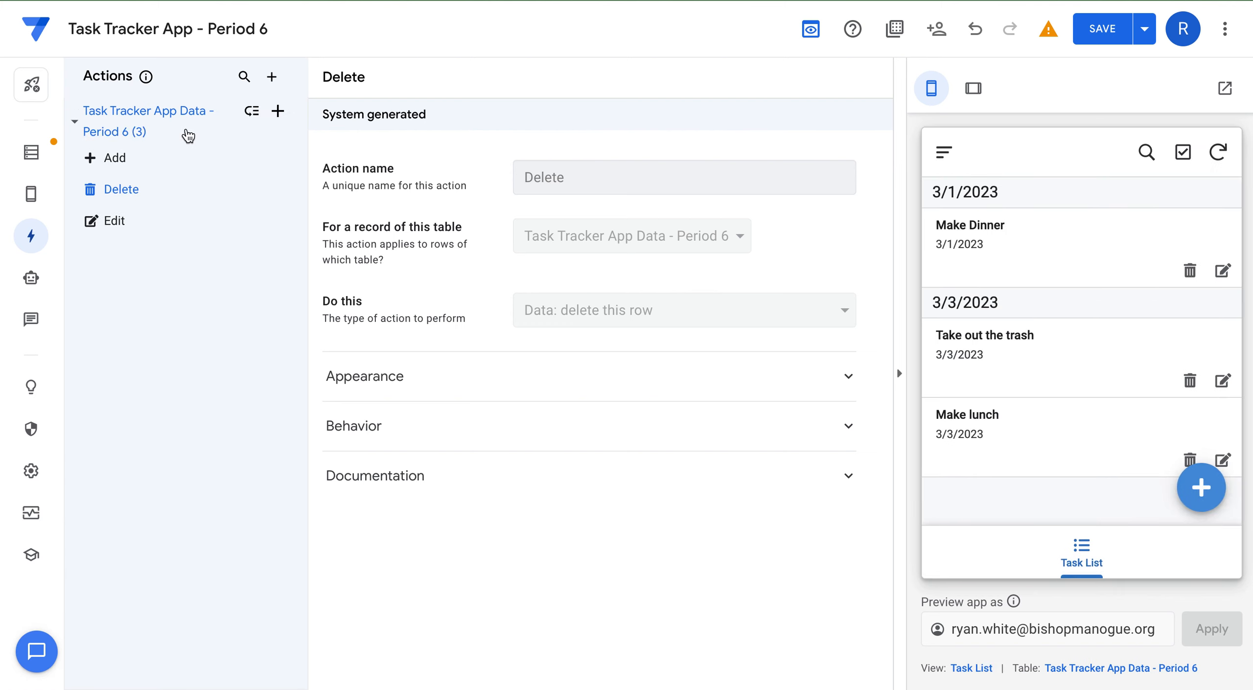
Search action suggestions for 'Change Status from Incomplete to Completed', then create a blank action instead.
left_click(277, 112)
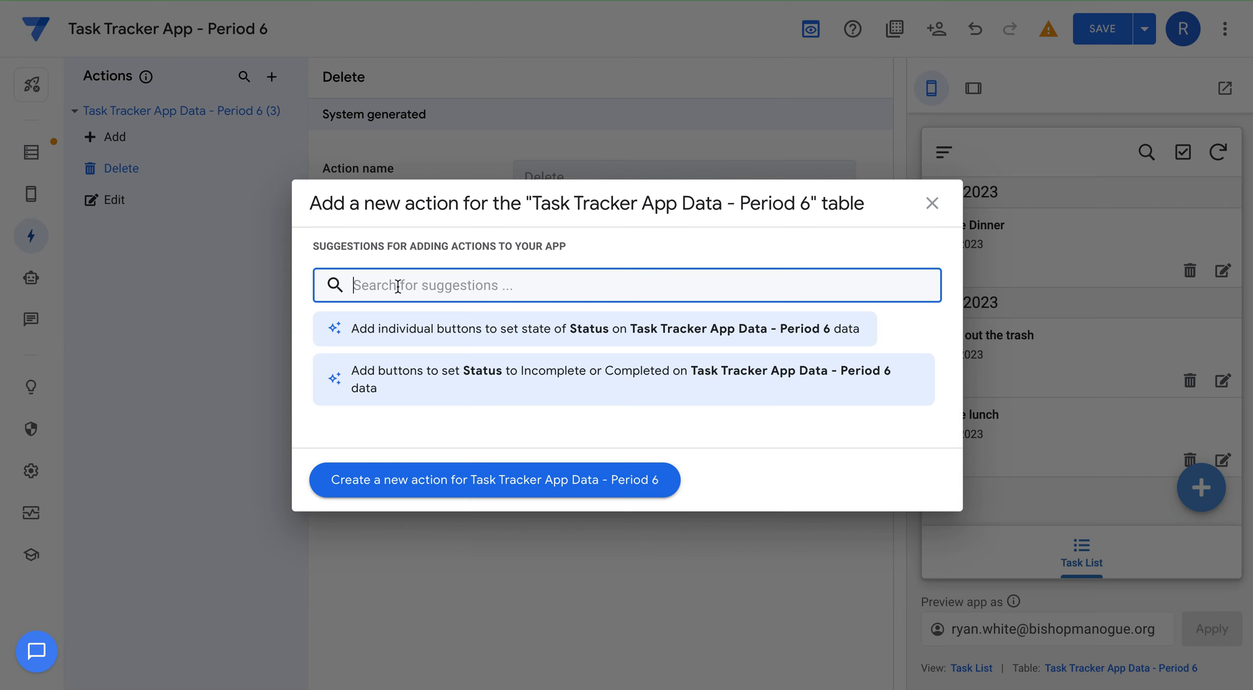
type("Change")
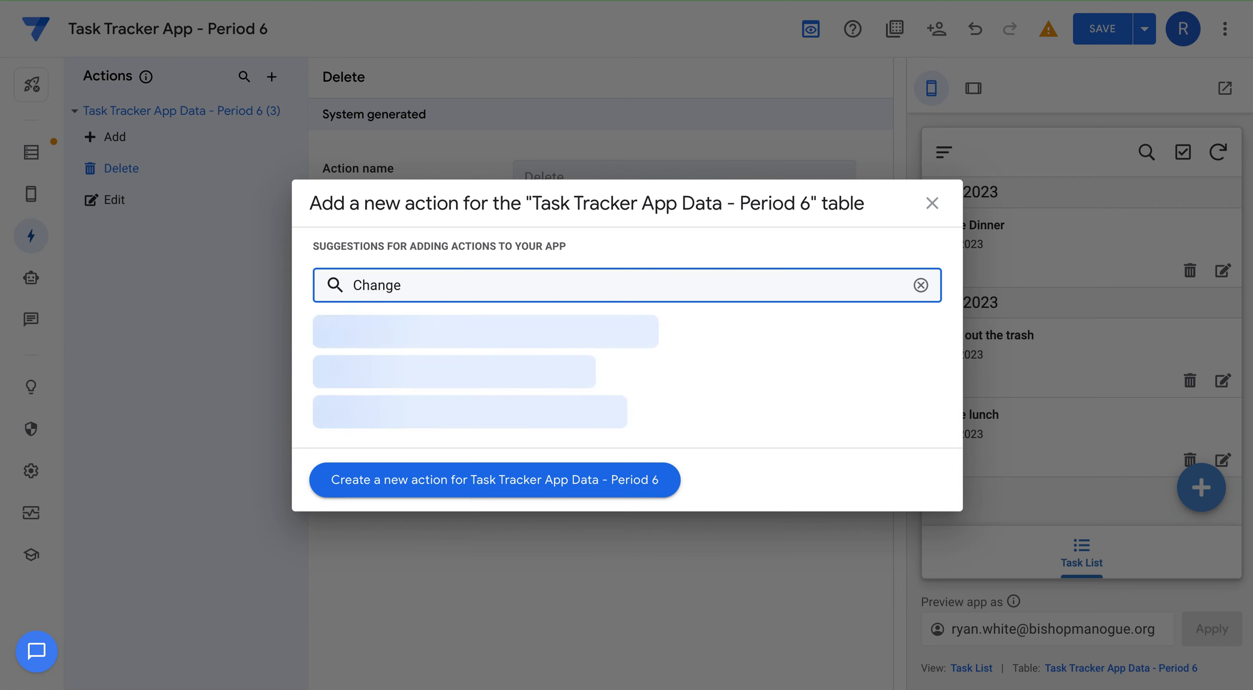
type(" Status")
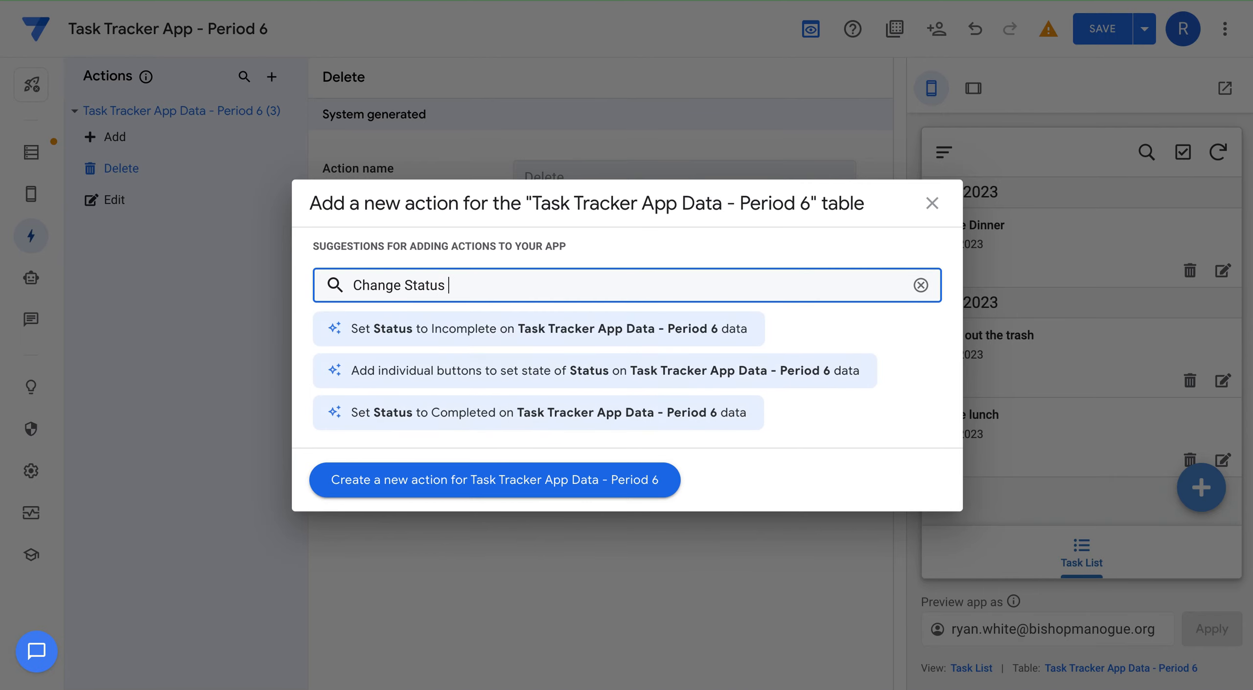
type(" from")
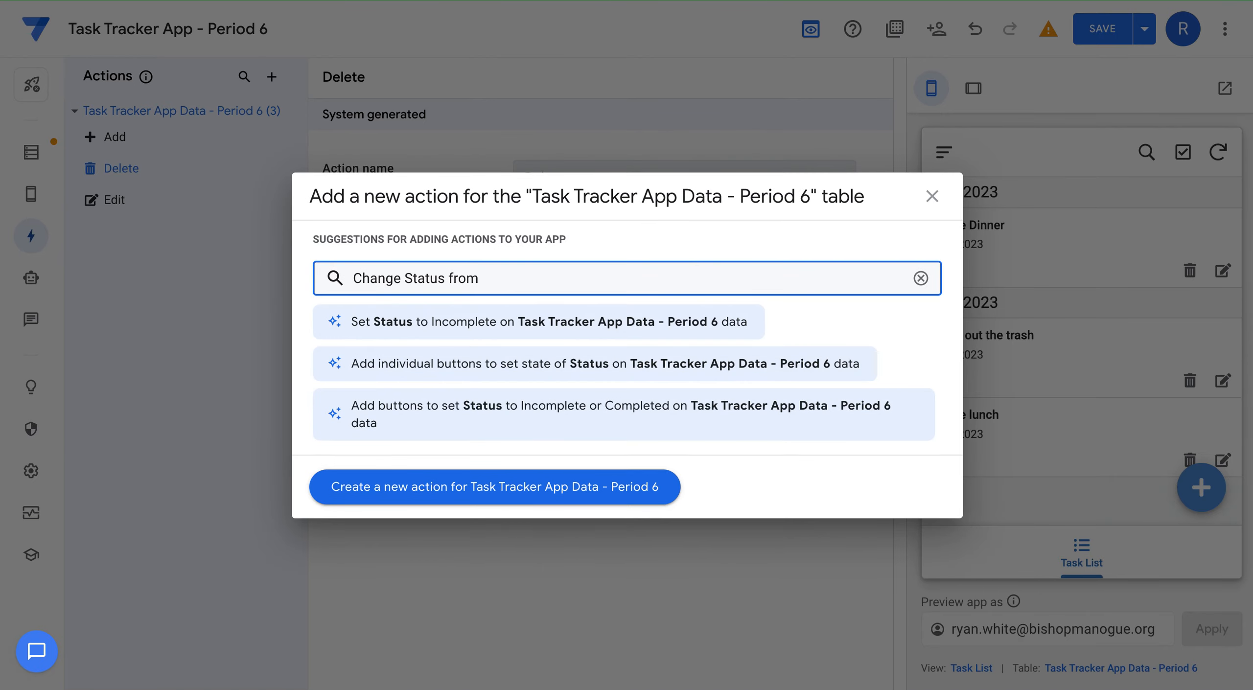
type(" Incomple")
key("BackSpace")
key("BackSpace")
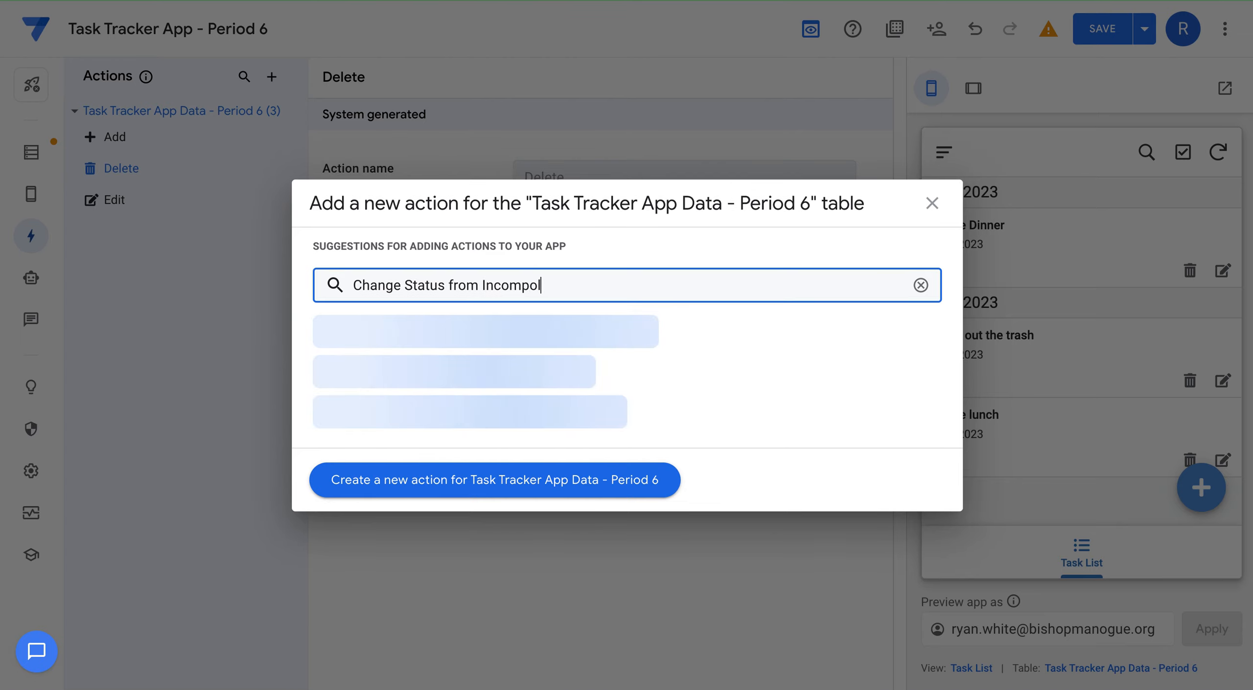
type("lete to ")
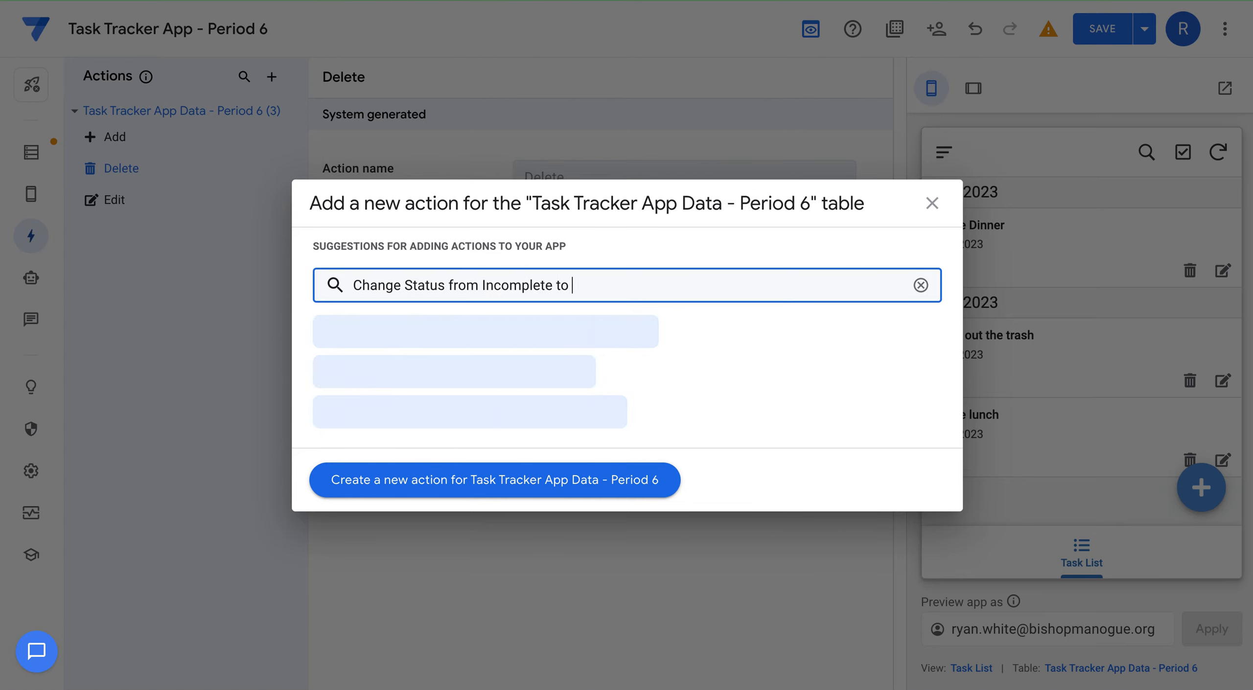
type("Completed")
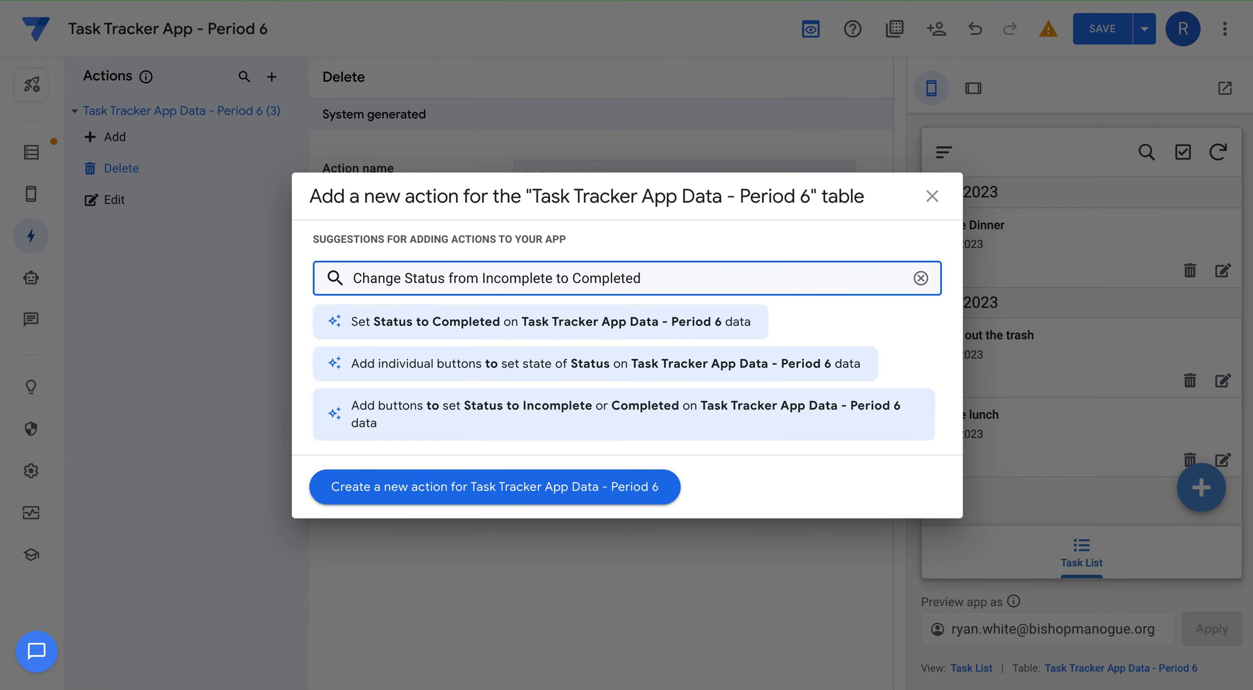
left_click(369, 488)
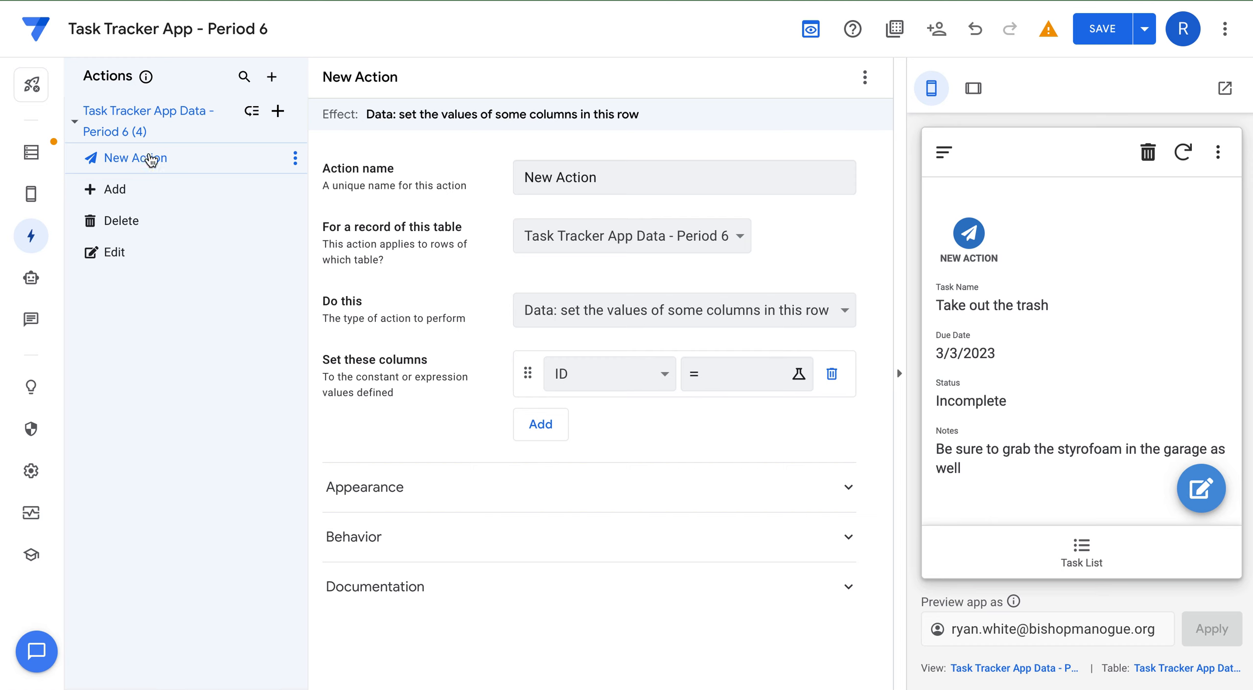
Rename the new action from New Action to Complete.
left_click(610, 176)
left_click_drag(609, 177, 524, 177)
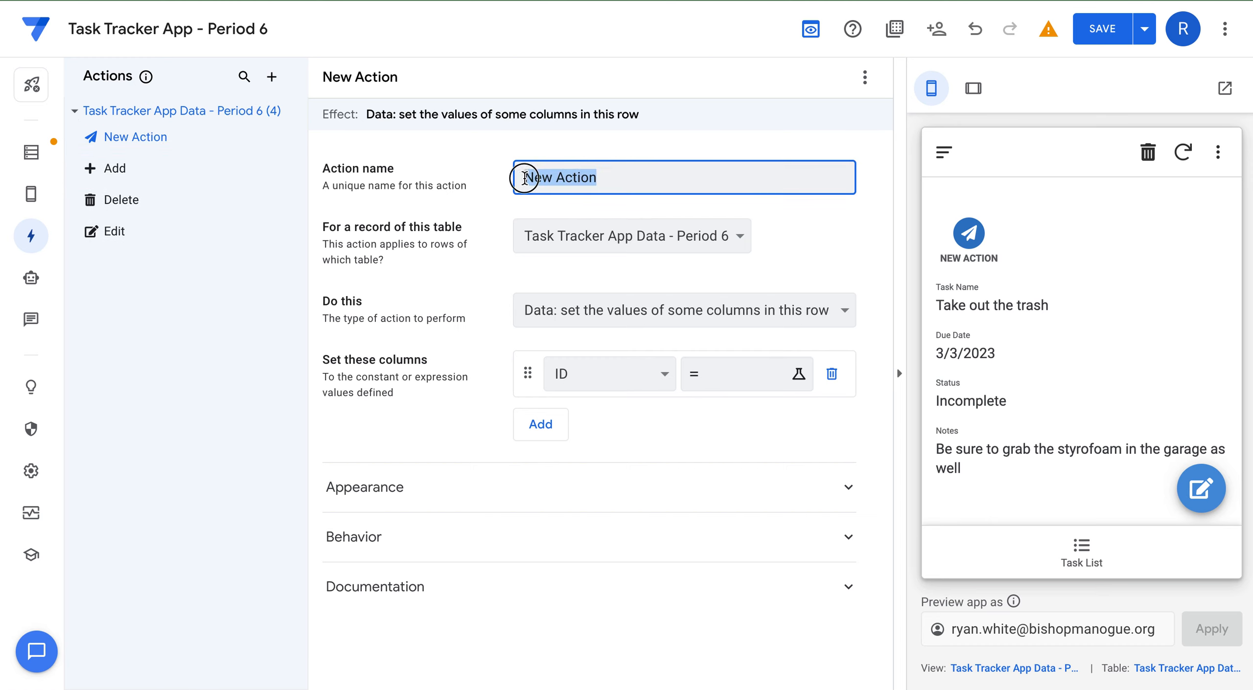
type("Codm")
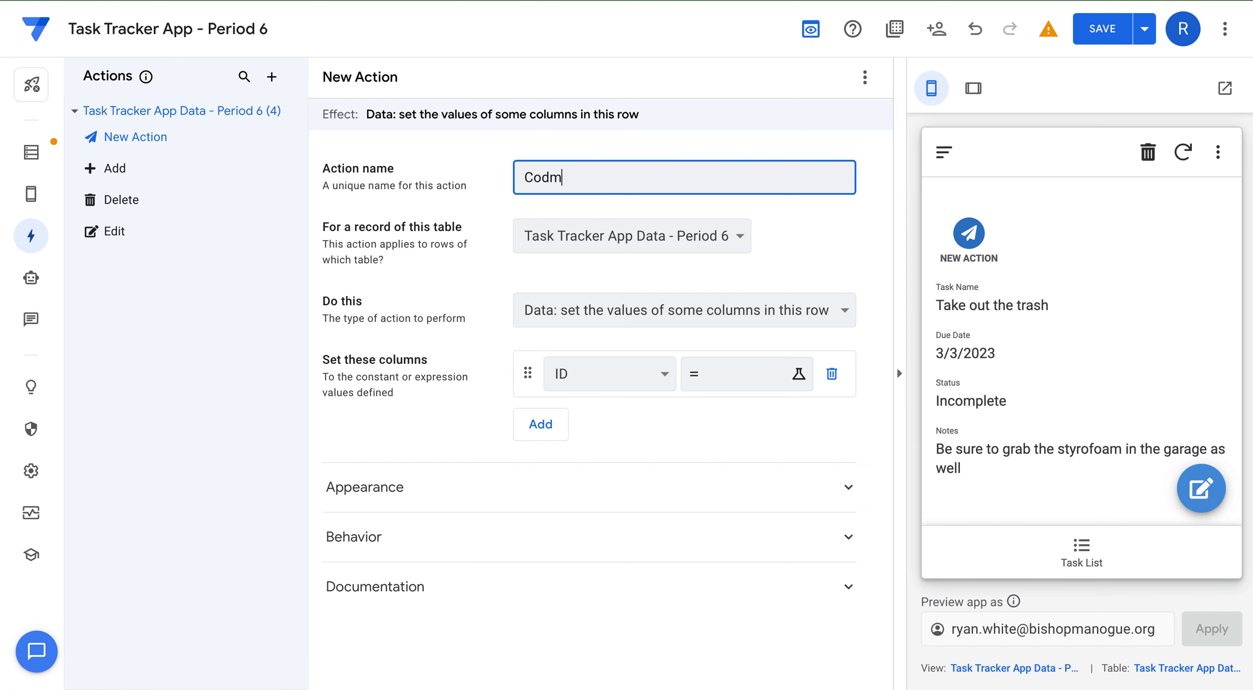
type("mplete")
left_click(781, 267)
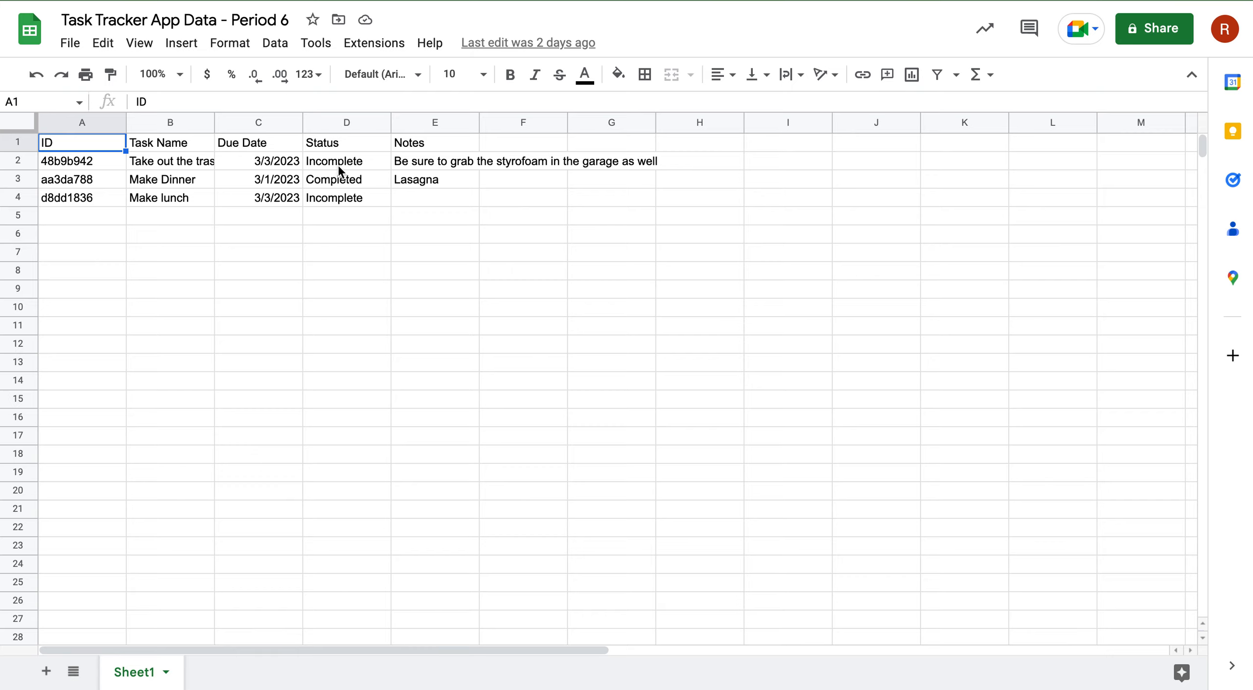
left_click(330, 142)
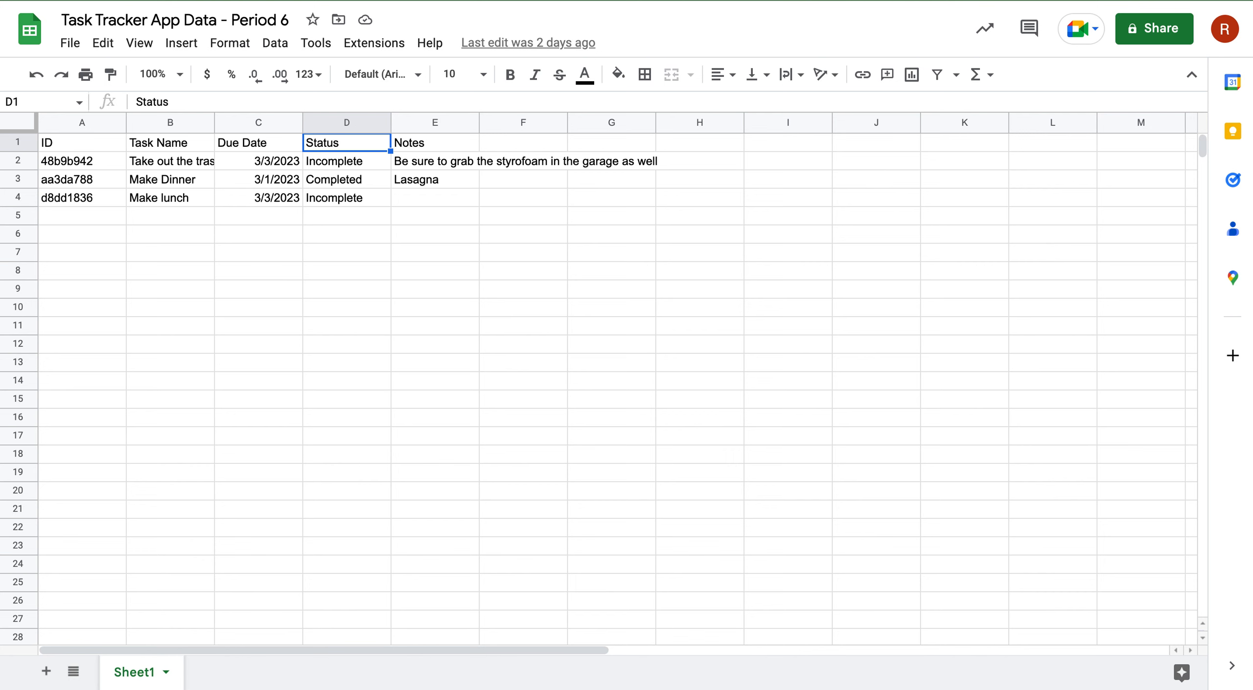
key("ctrl+Tab")
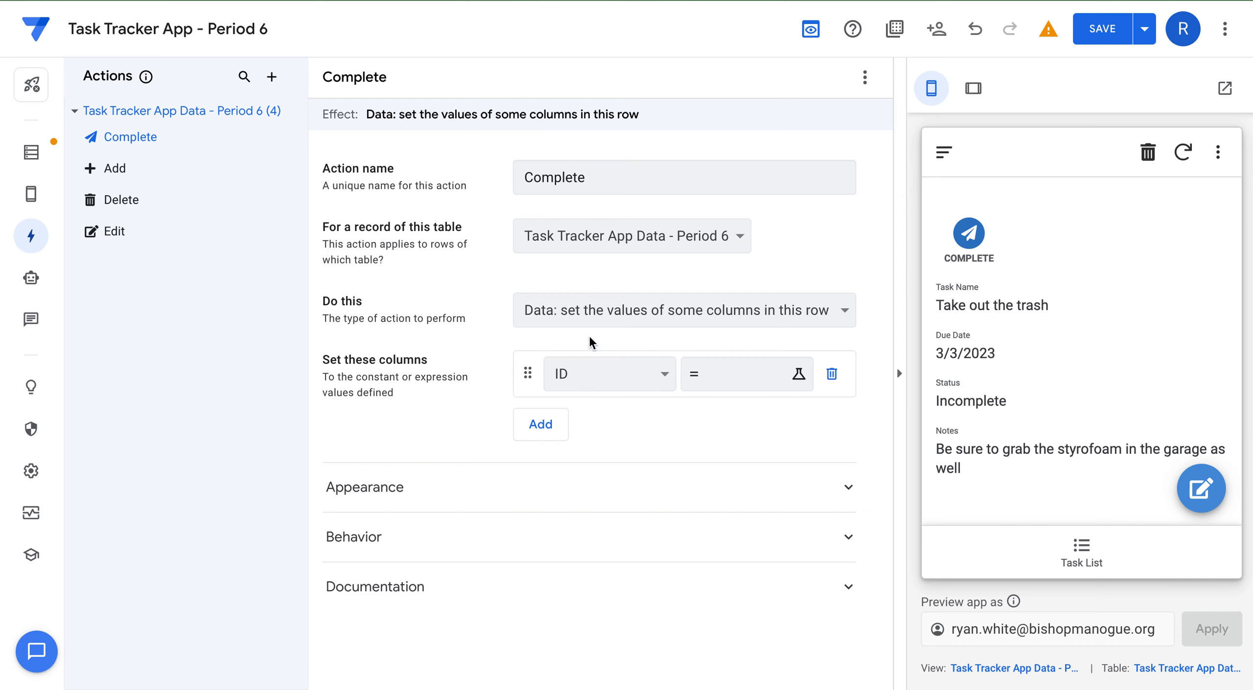
left_click(657, 376)
Set the Complete action's Status column value to "Completed" via the Expression Assistant.
left_click(637, 443)
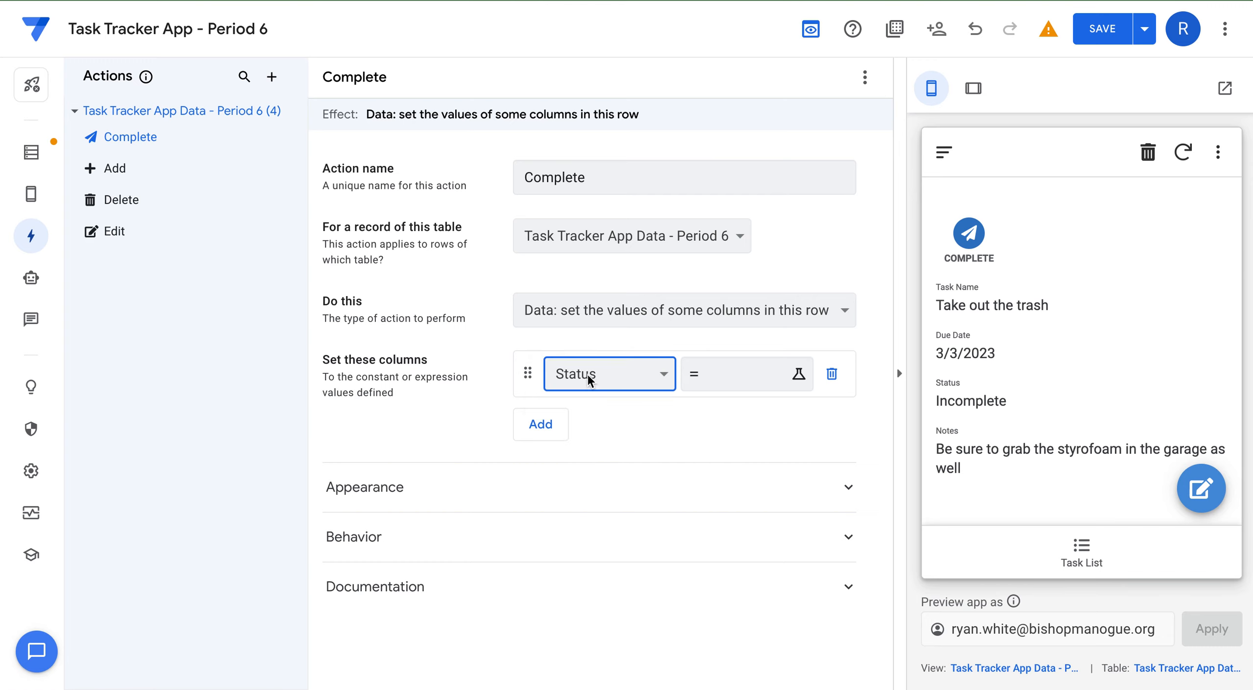
left_click(731, 372)
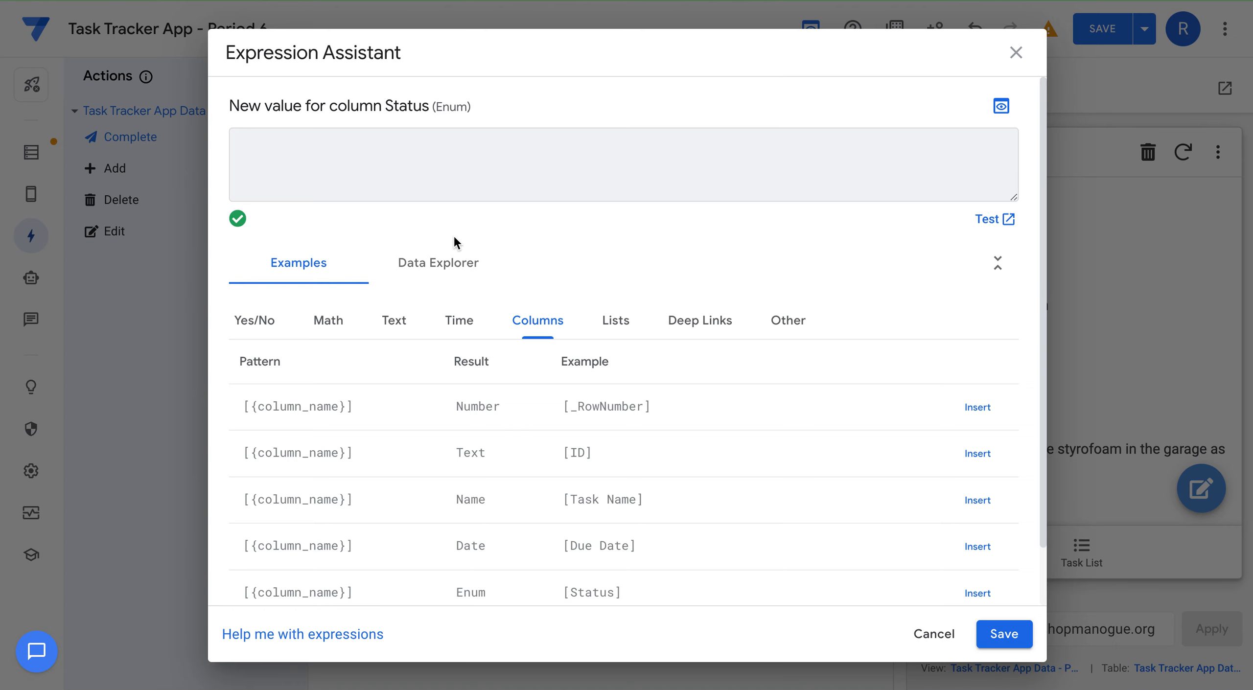
type("\"Completed")
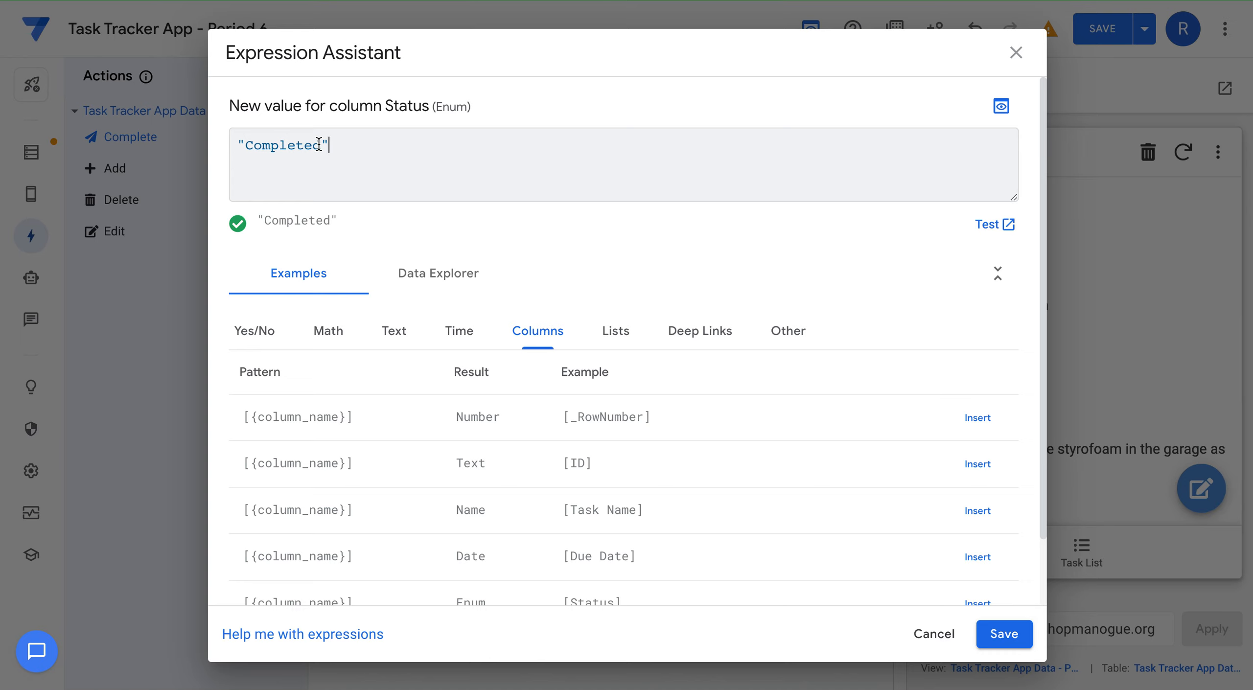
left_click_drag(321, 143, 252, 144)
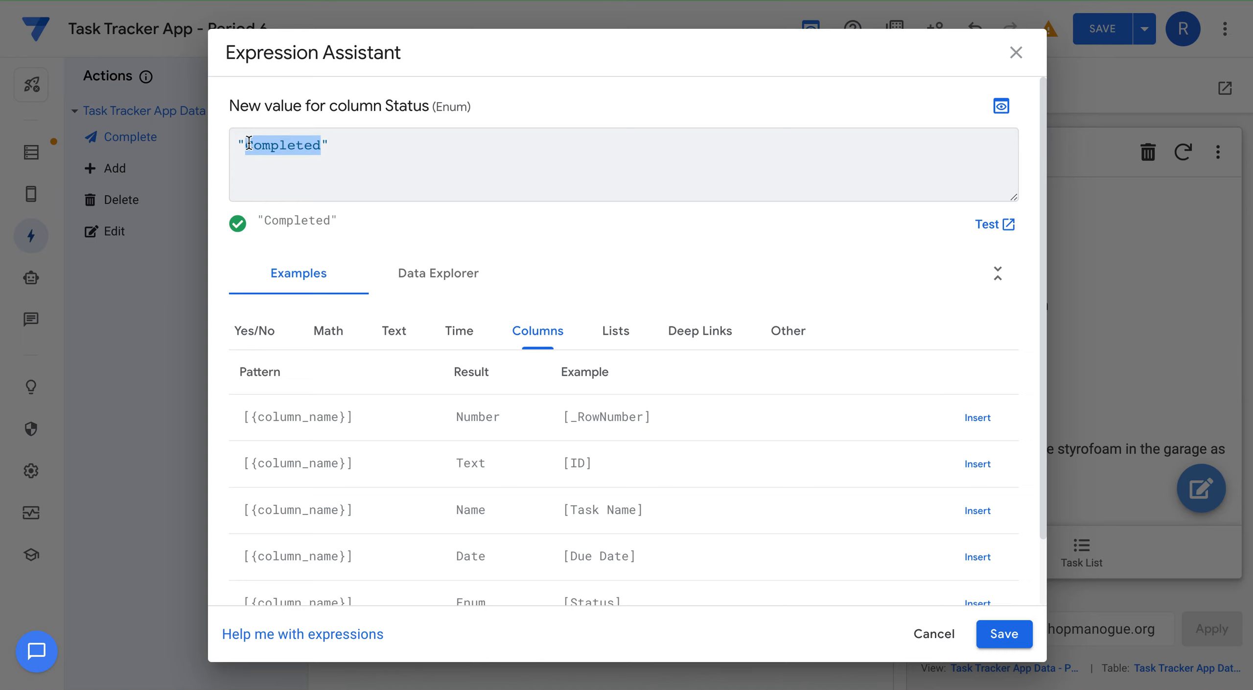
left_click(351, 163)
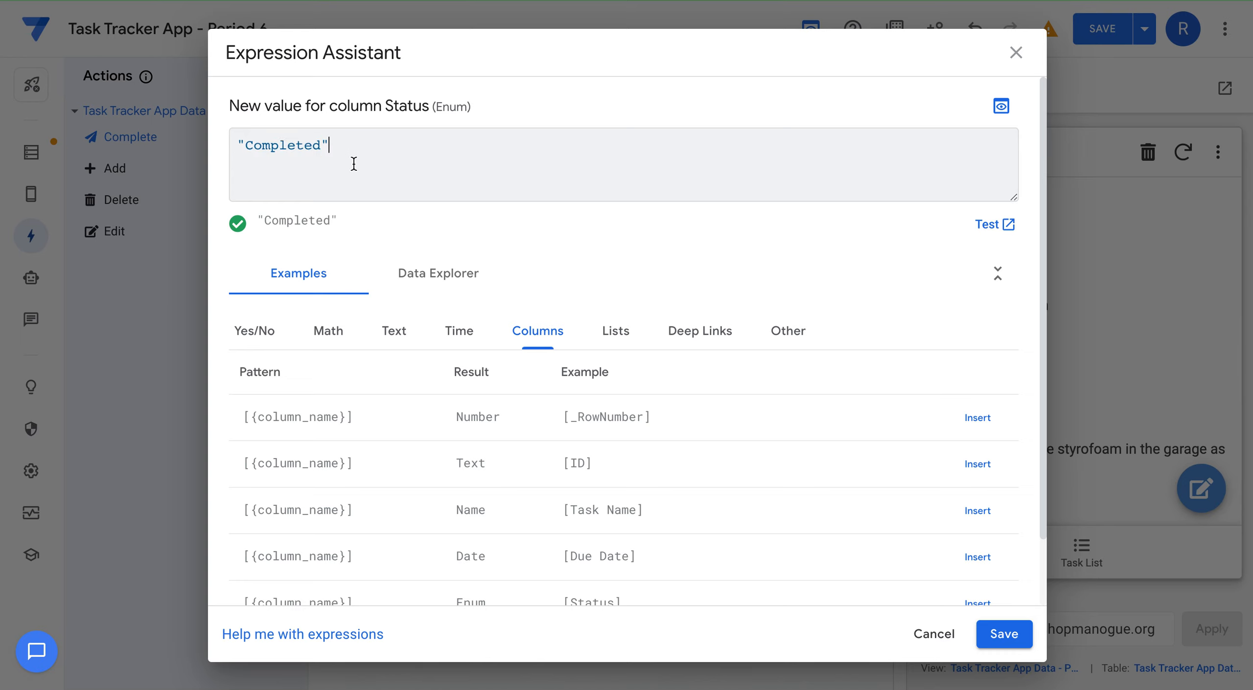
left_click(1002, 633)
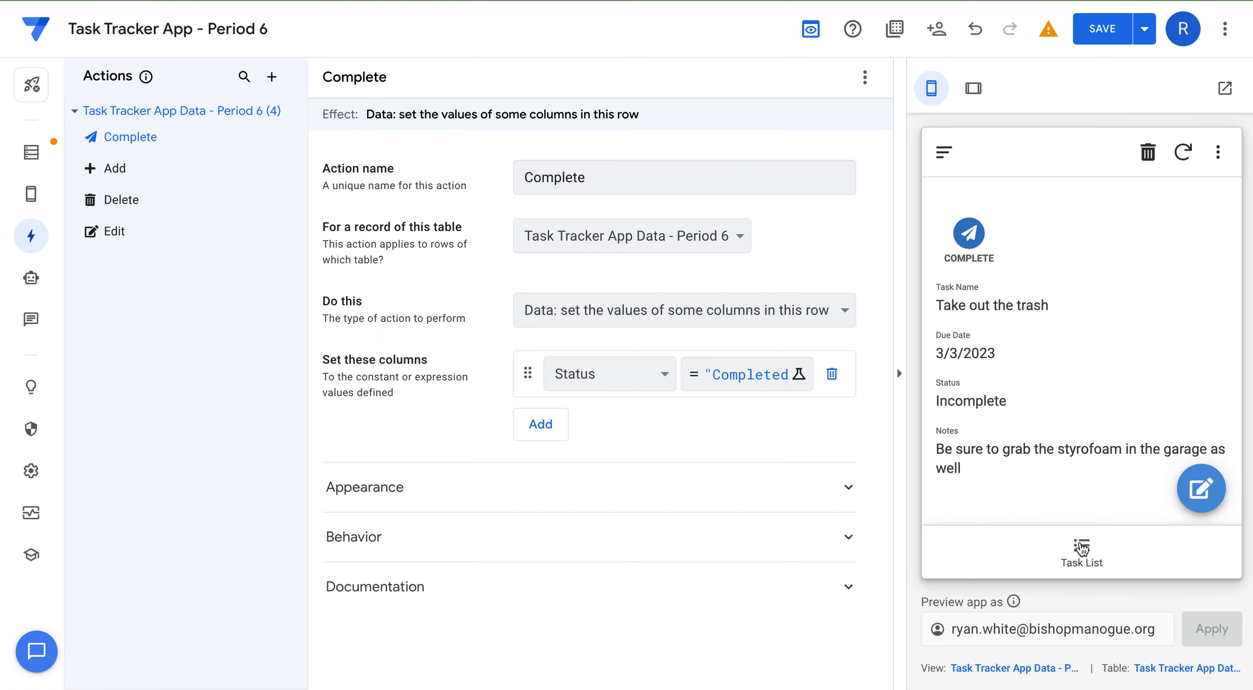
left_click(501, 484)
Search icons for 'check' and give the Complete action the plain check-mark icon.
scroll(517, 499, "down", 7)
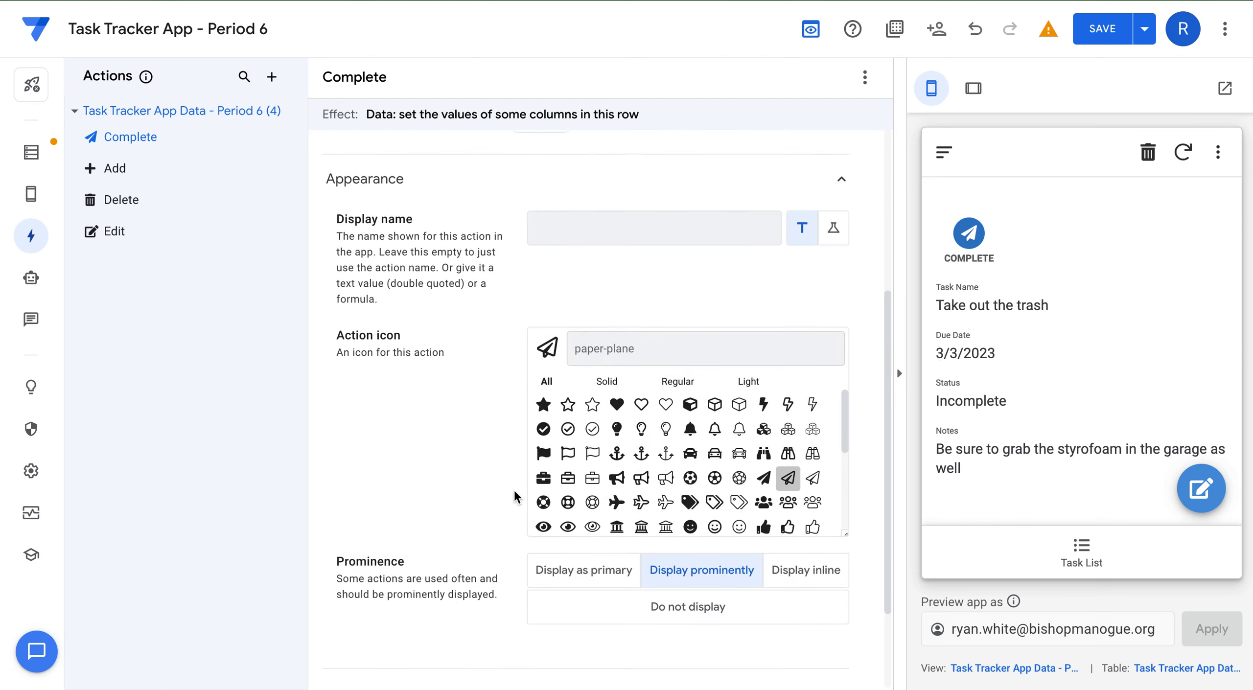
left_click(630, 312)
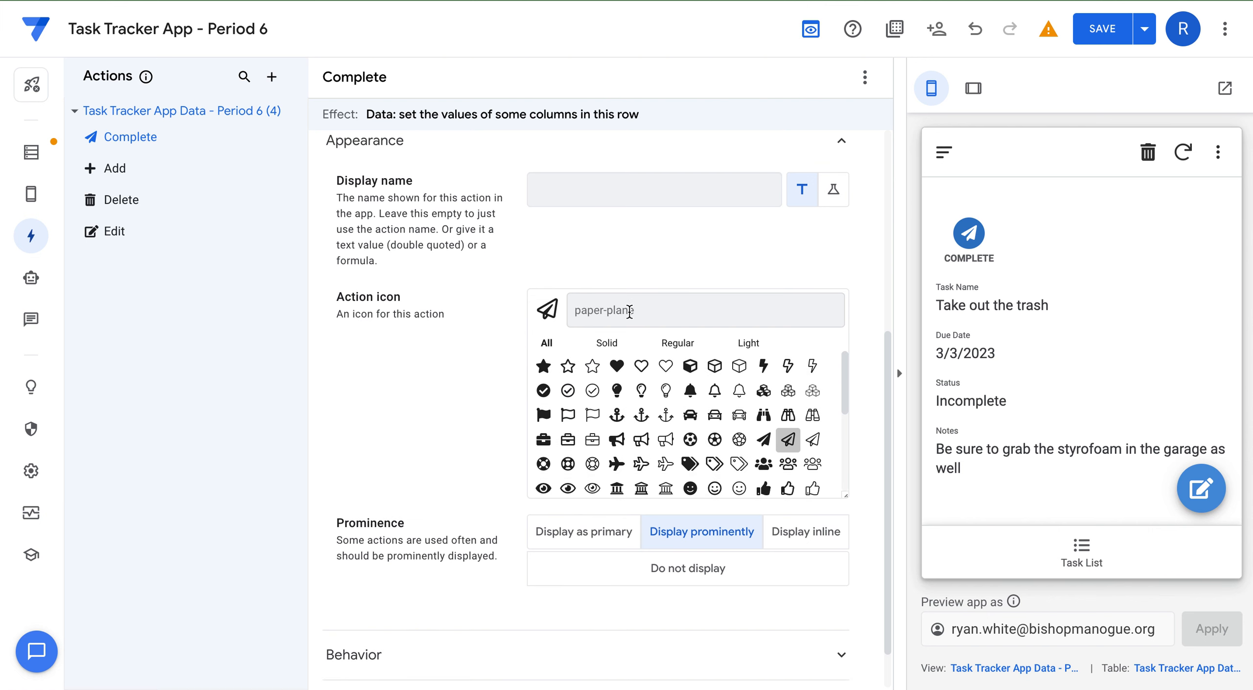
type("check")
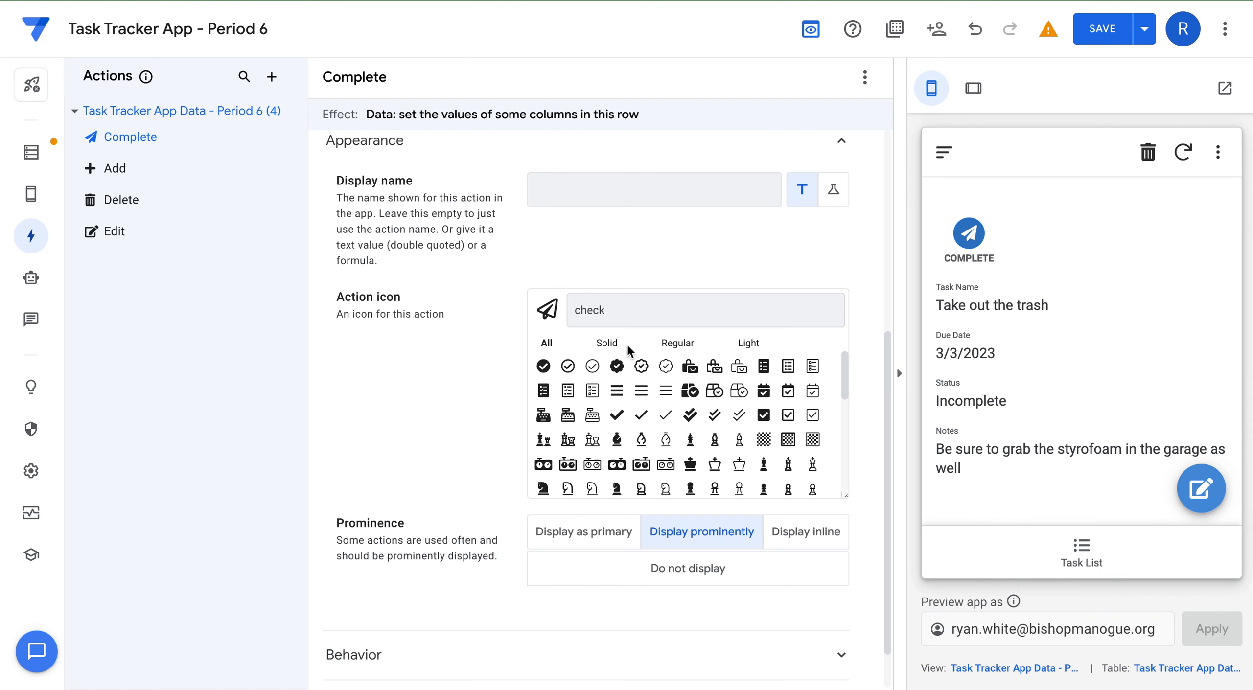
left_click(546, 368)
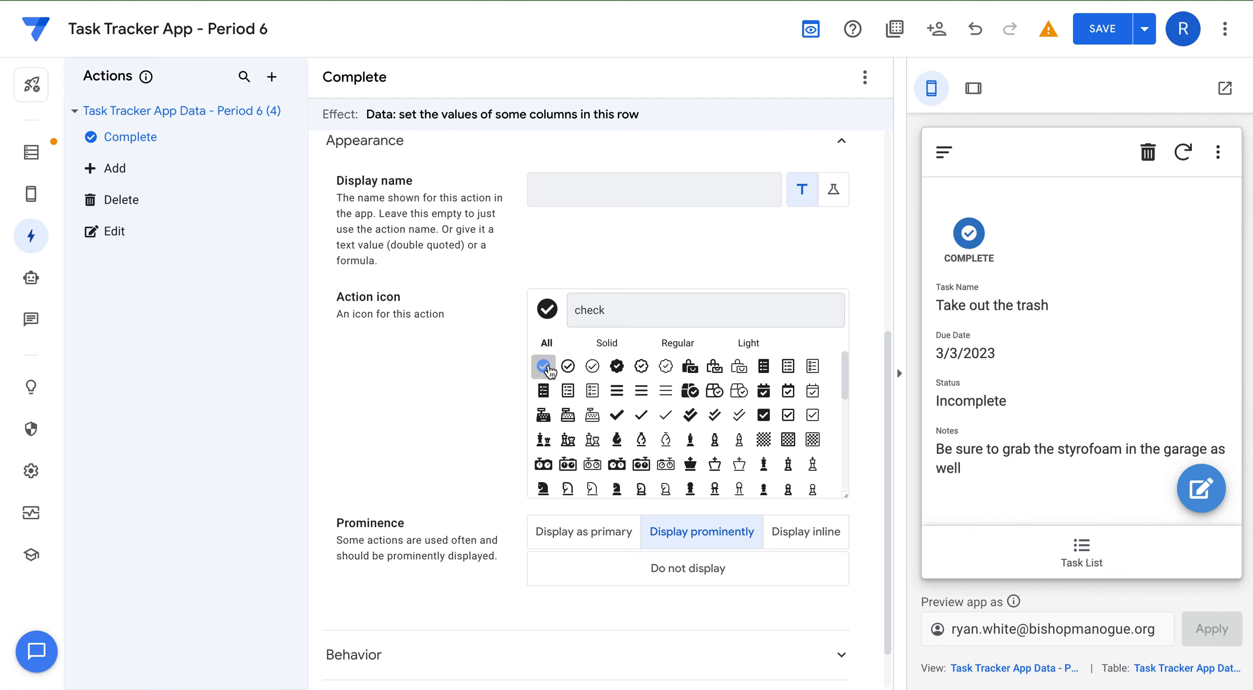
left_click(616, 416)
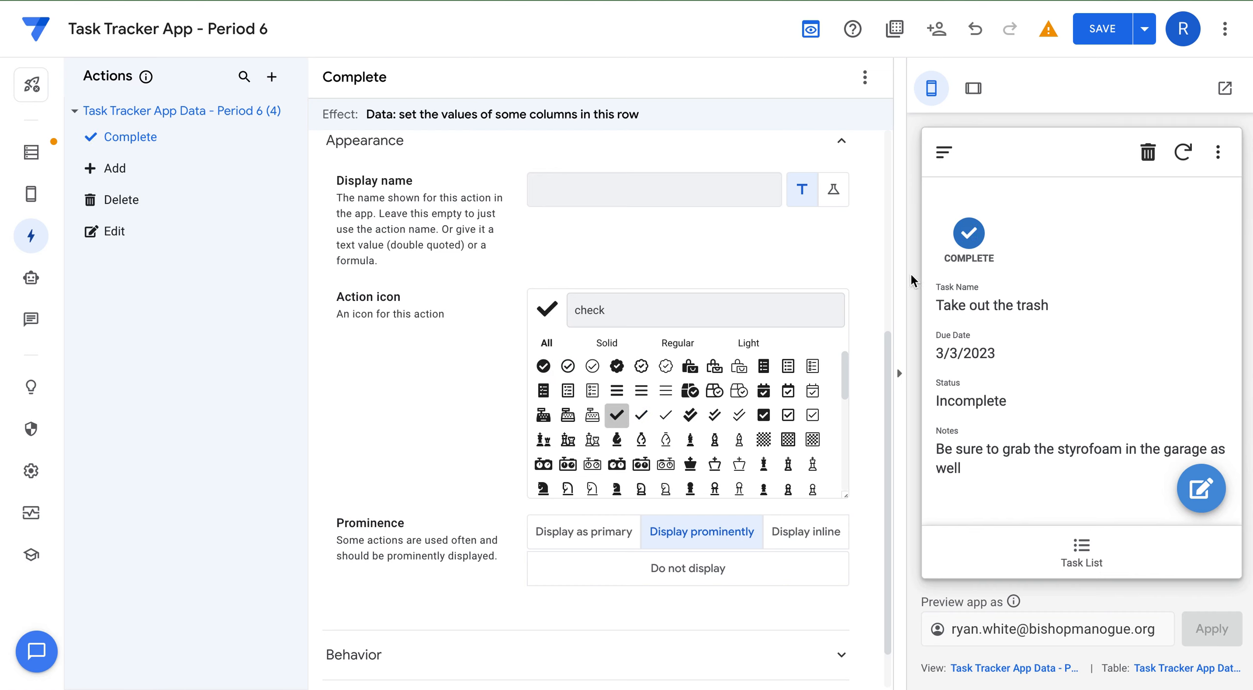
Set the Complete action's prominence to Display inline and show the Task List in the preview.
scroll(731, 422, "down", 4)
scroll(517, 540, "down", 1)
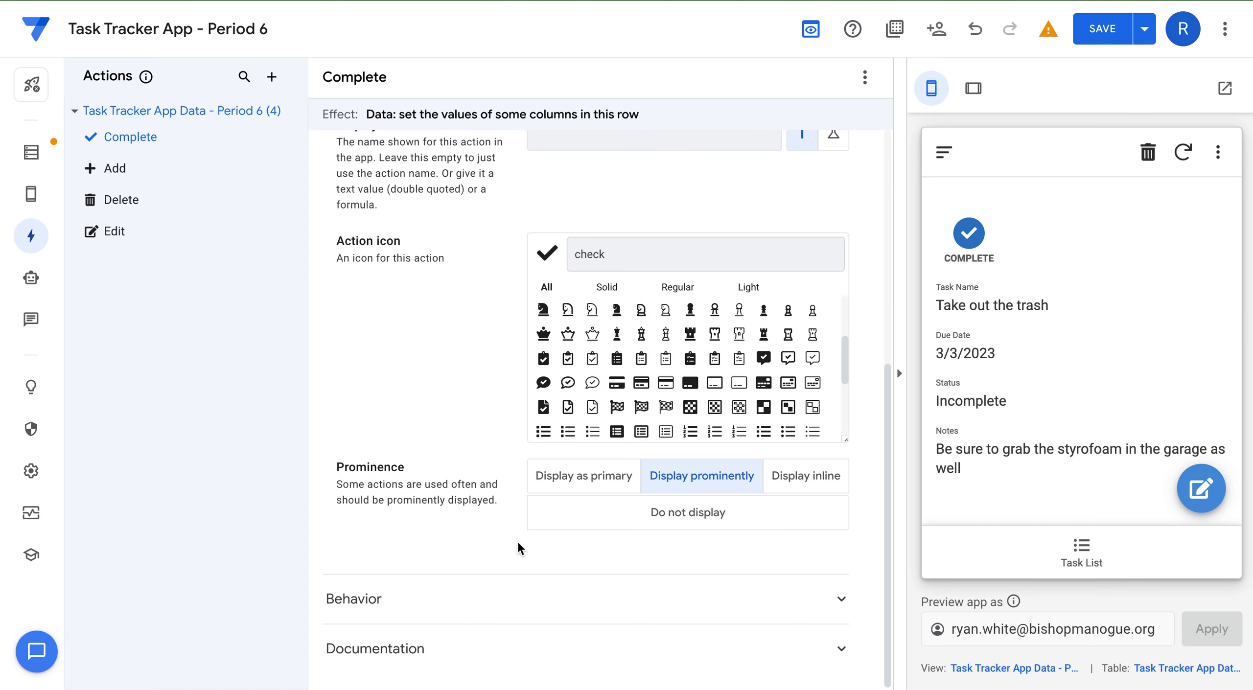
left_click(822, 487)
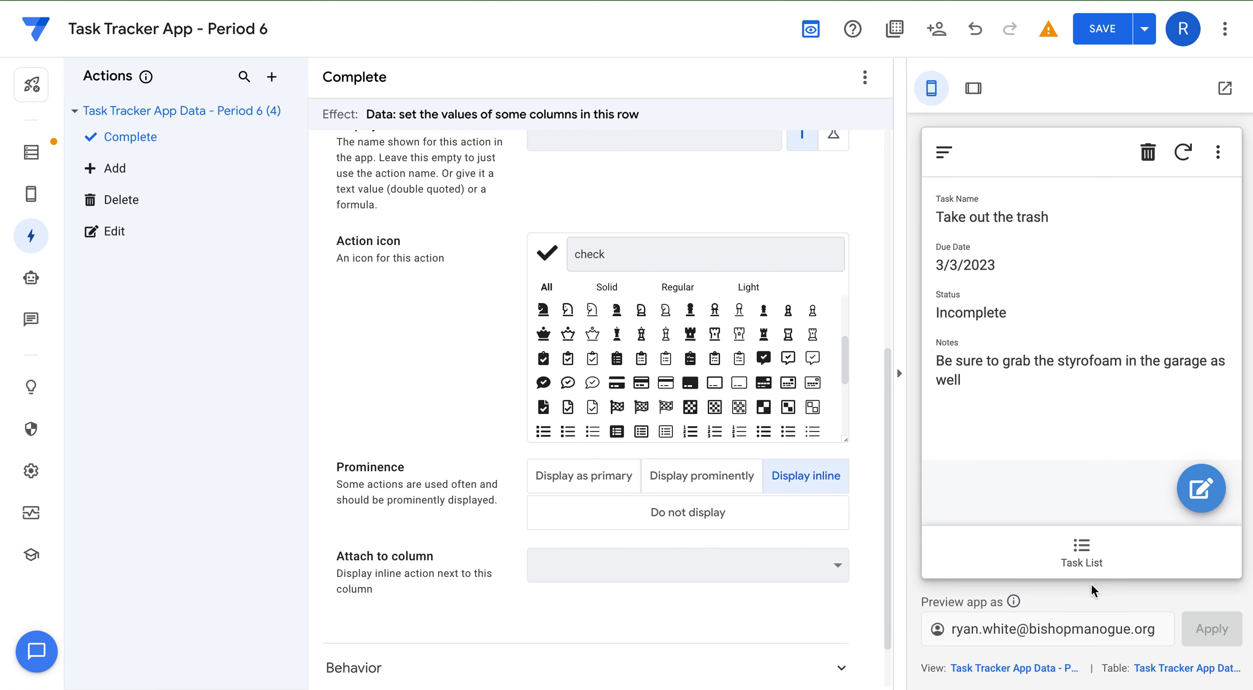
left_click(1082, 550)
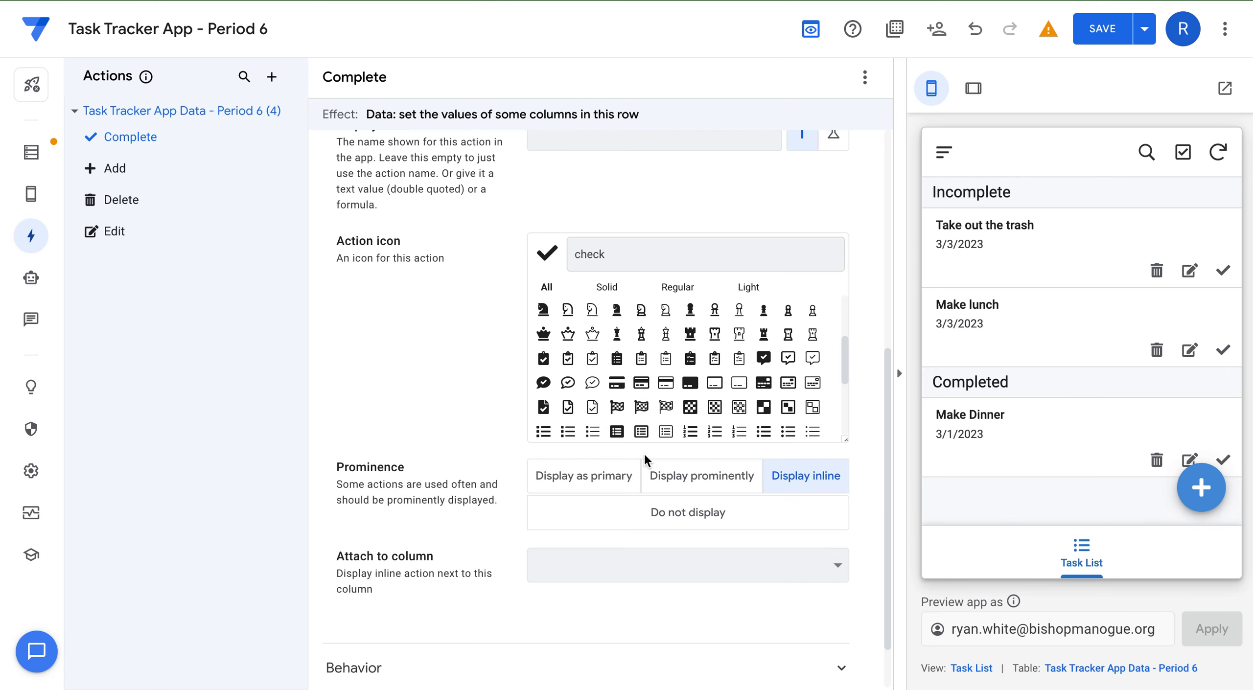
scroll(585, 525, "down", 1)
Expand the Complete action's Behavior settings, then switch to the task data Google Sheet.
scroll(585, 525, "down", 2)
left_click(371, 603)
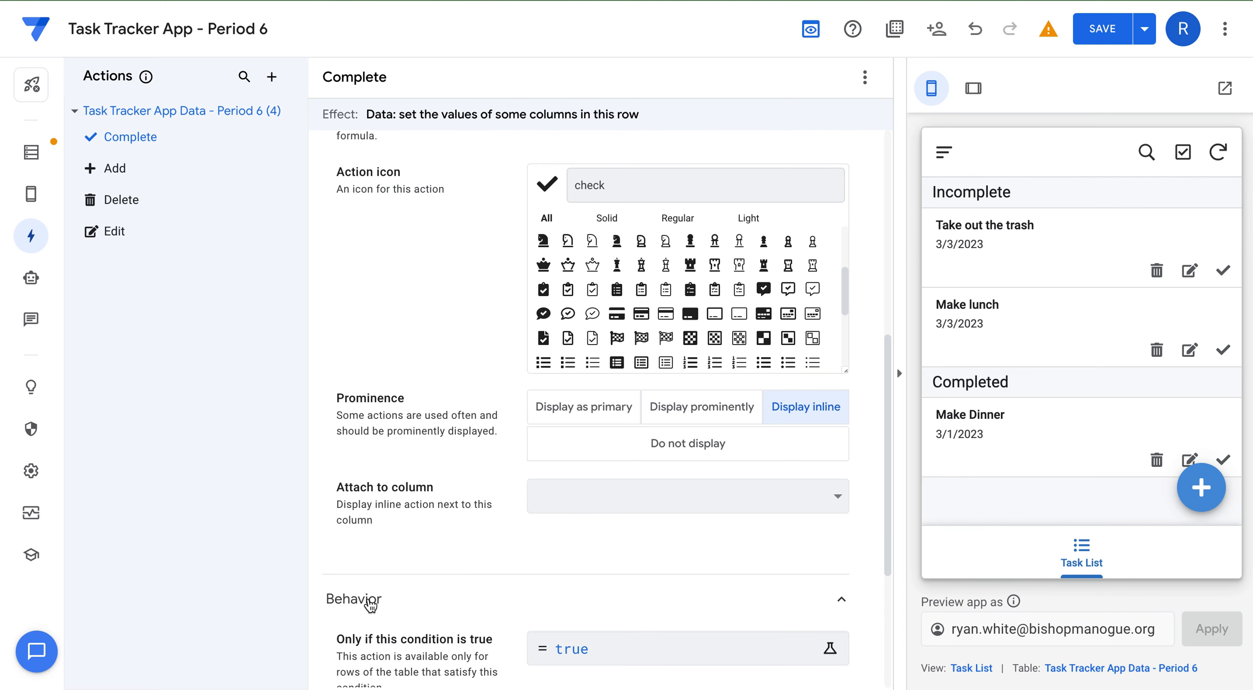
scroll(507, 587, "down", 5)
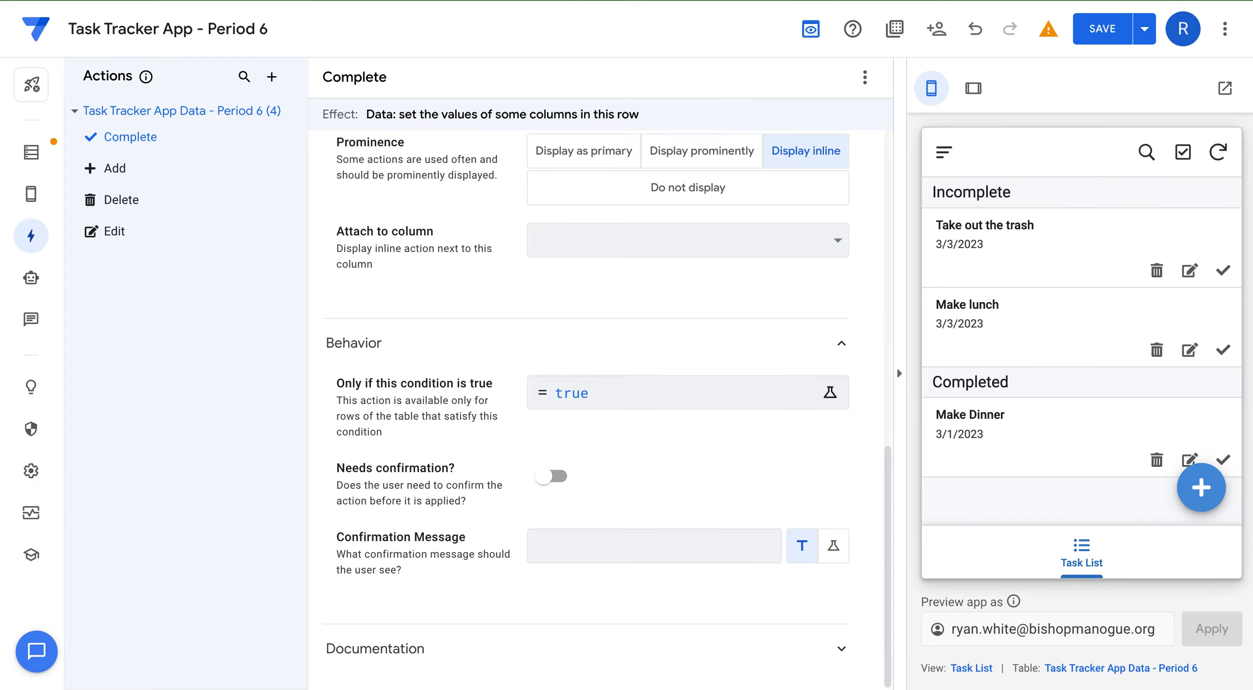
left_click(662, 0)
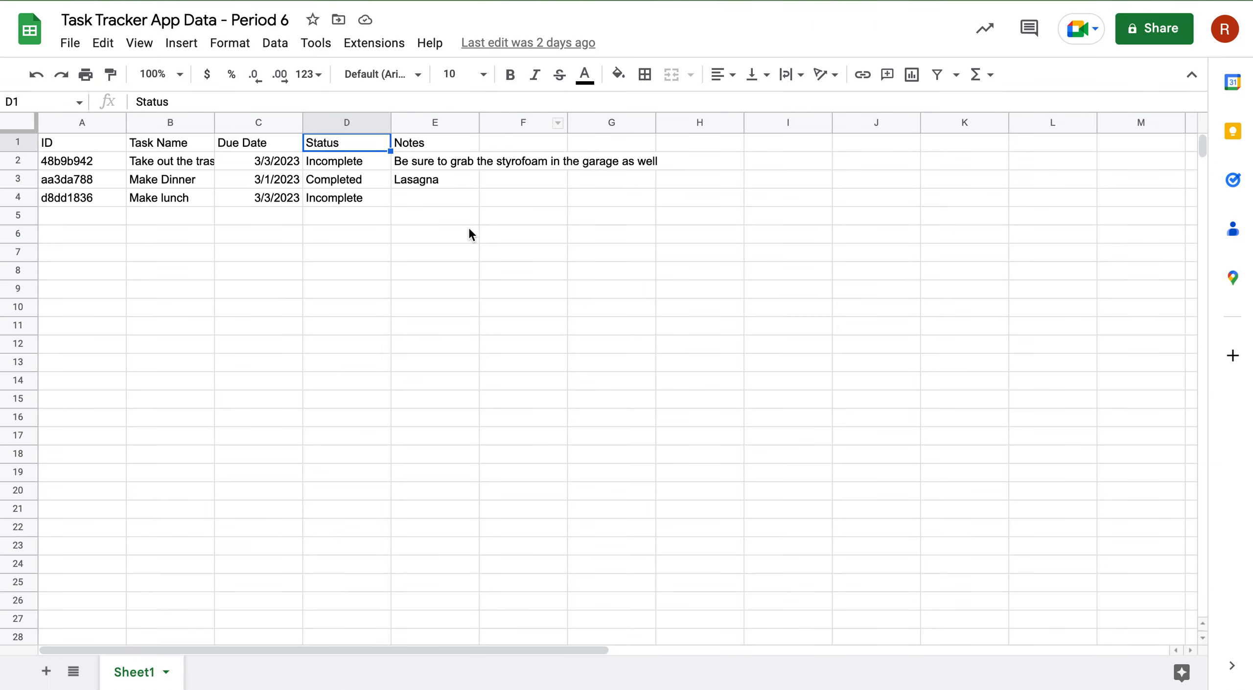
Replace the Complete action's 'true' condition with [Status] = "Incomplete".
left_click(528, 0)
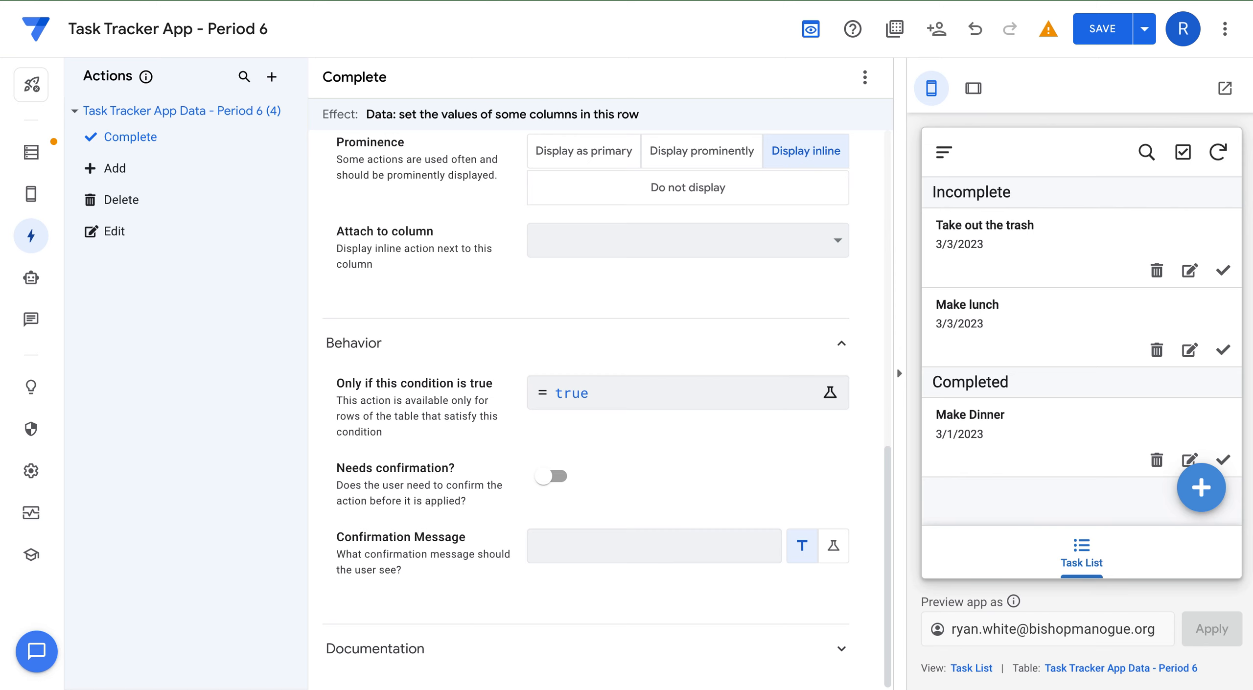
left_click(598, 389)
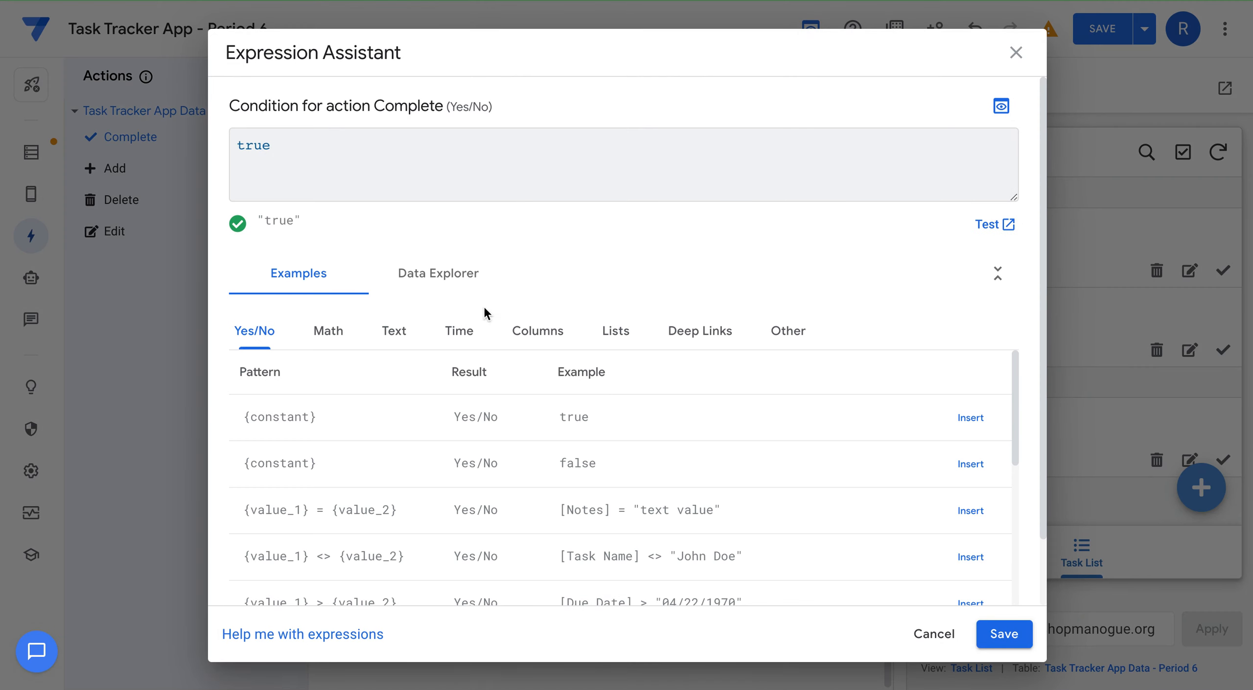
left_click(281, 161)
key("BackSpace")
key("BackSpace")
key("BackSpace")
key("BackSpace")
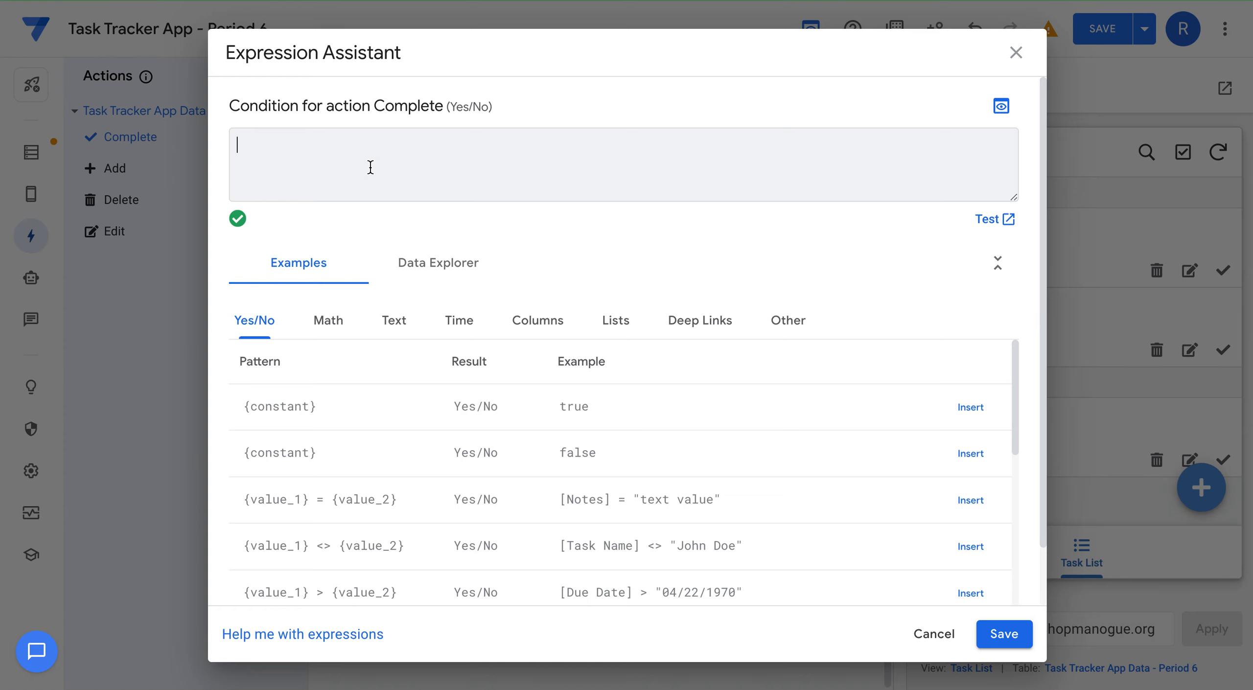
type("[Status]")
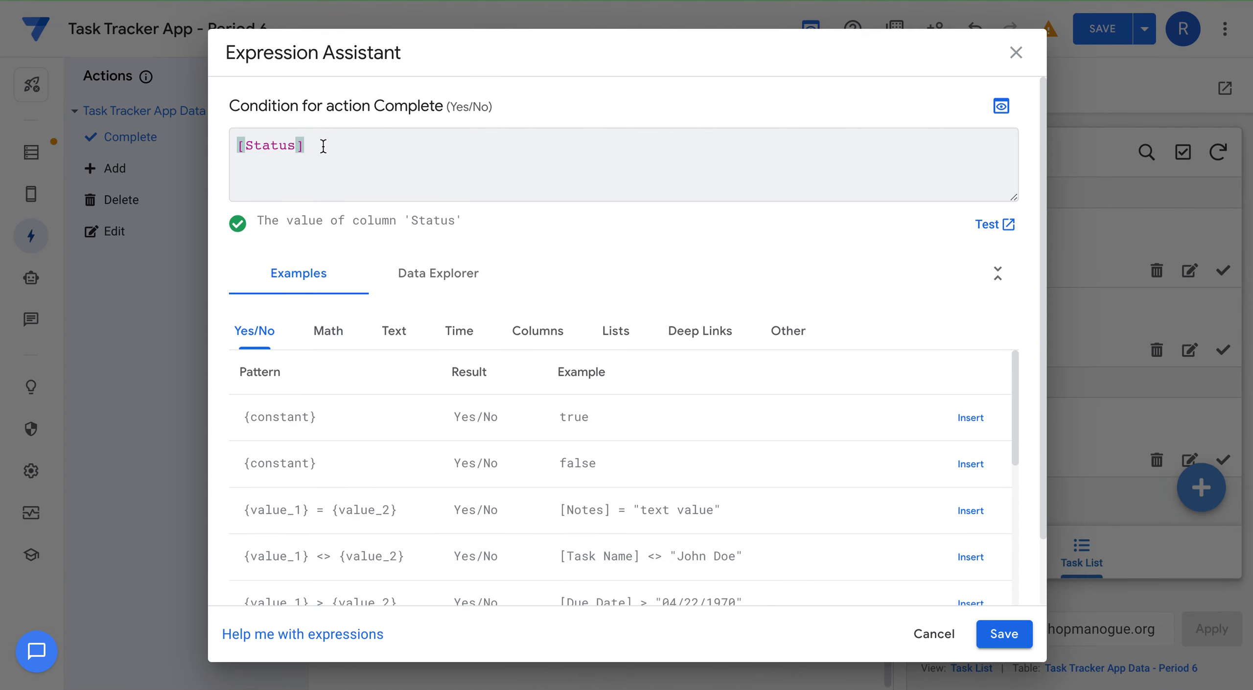
type("=")
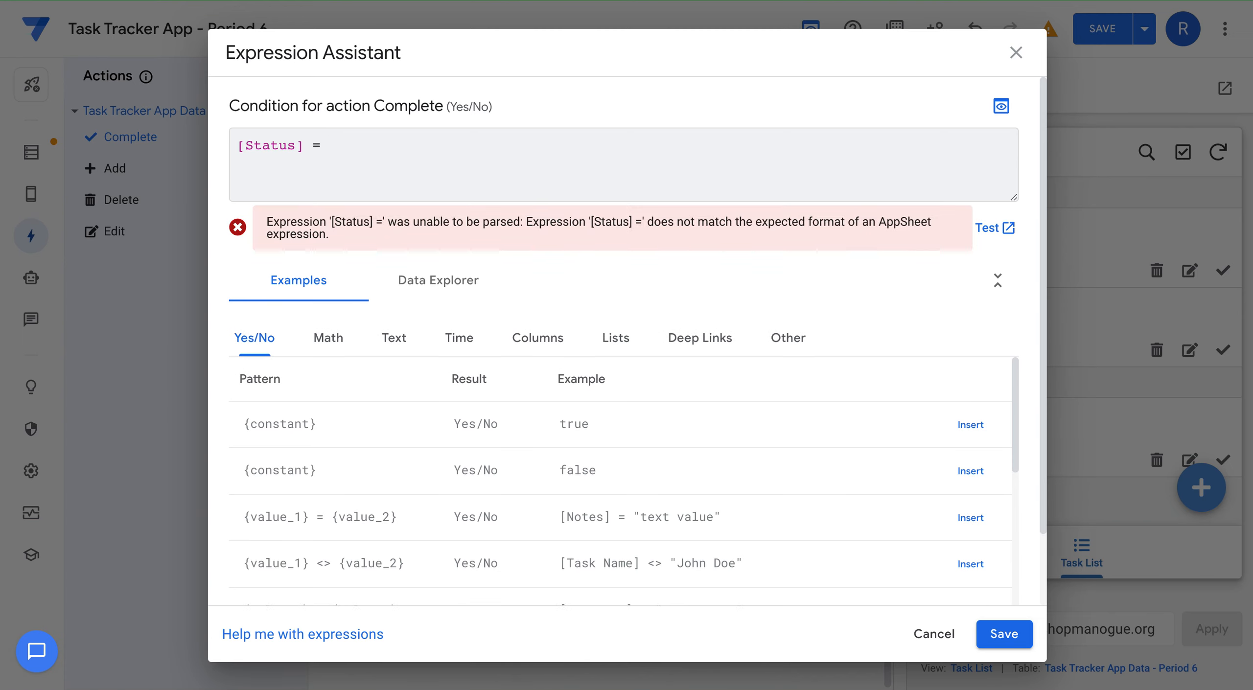
type("\"Im")
type("complete")
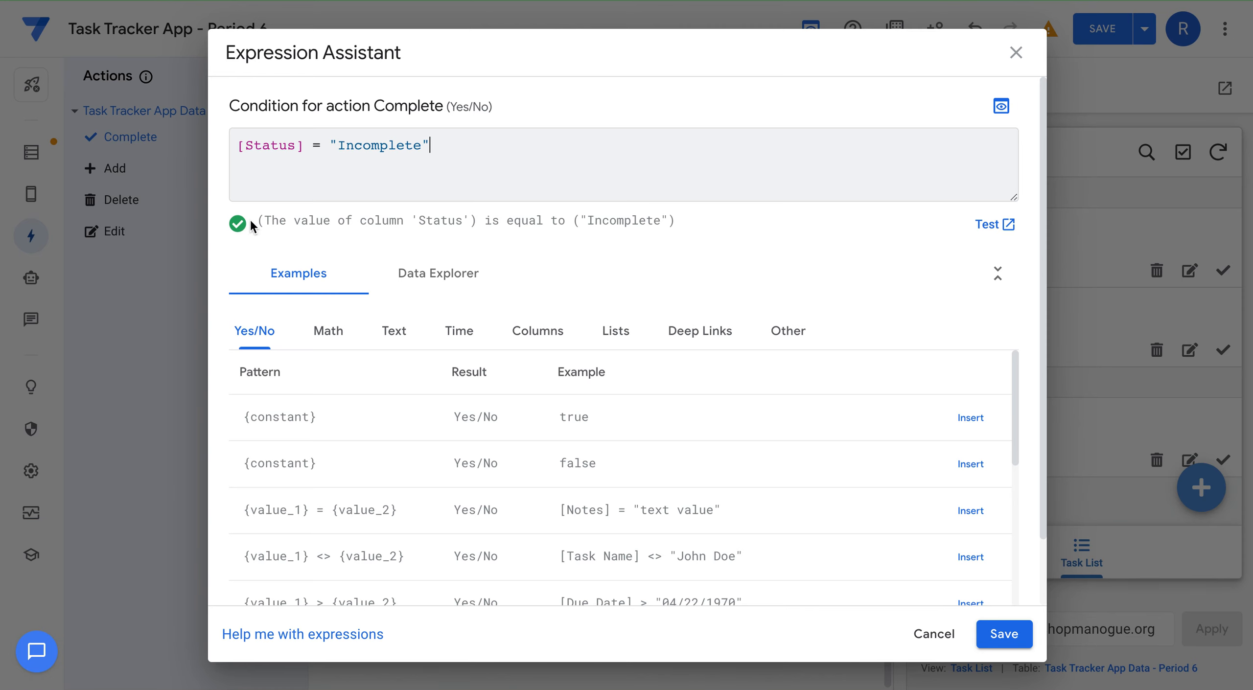
left_click(1006, 638)
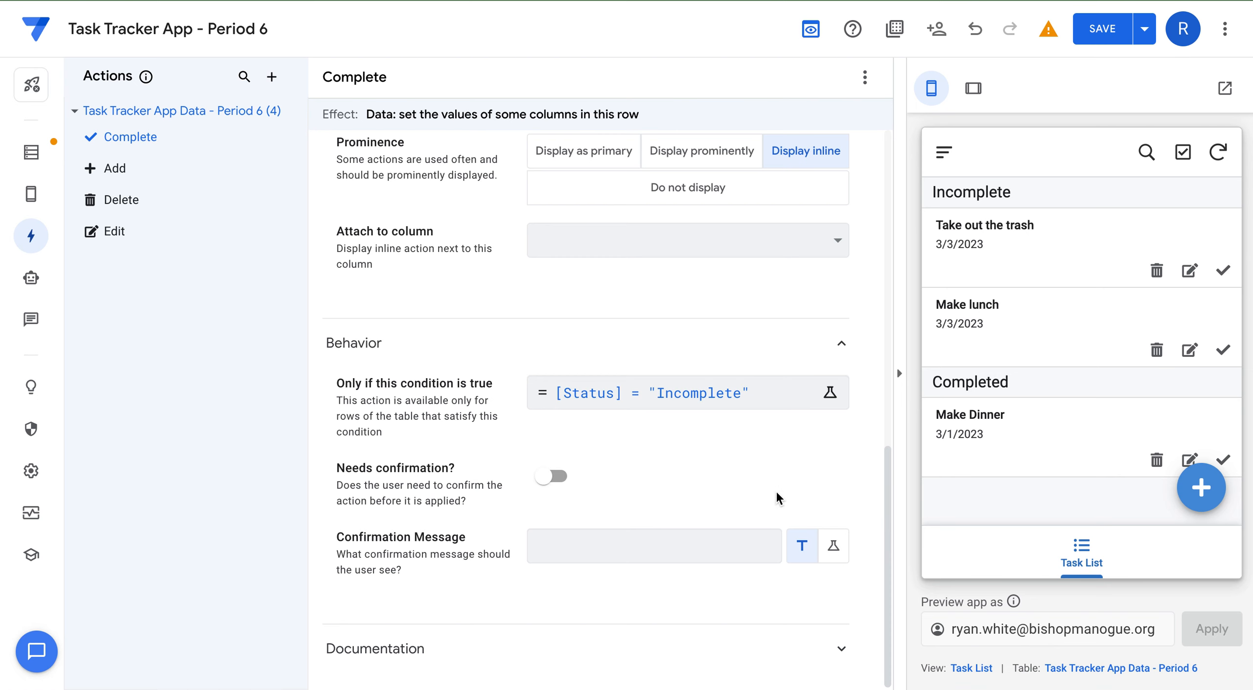
Save the app so completed Make Dinner no longer offers the check action.
scroll(624, 505, "up", 2)
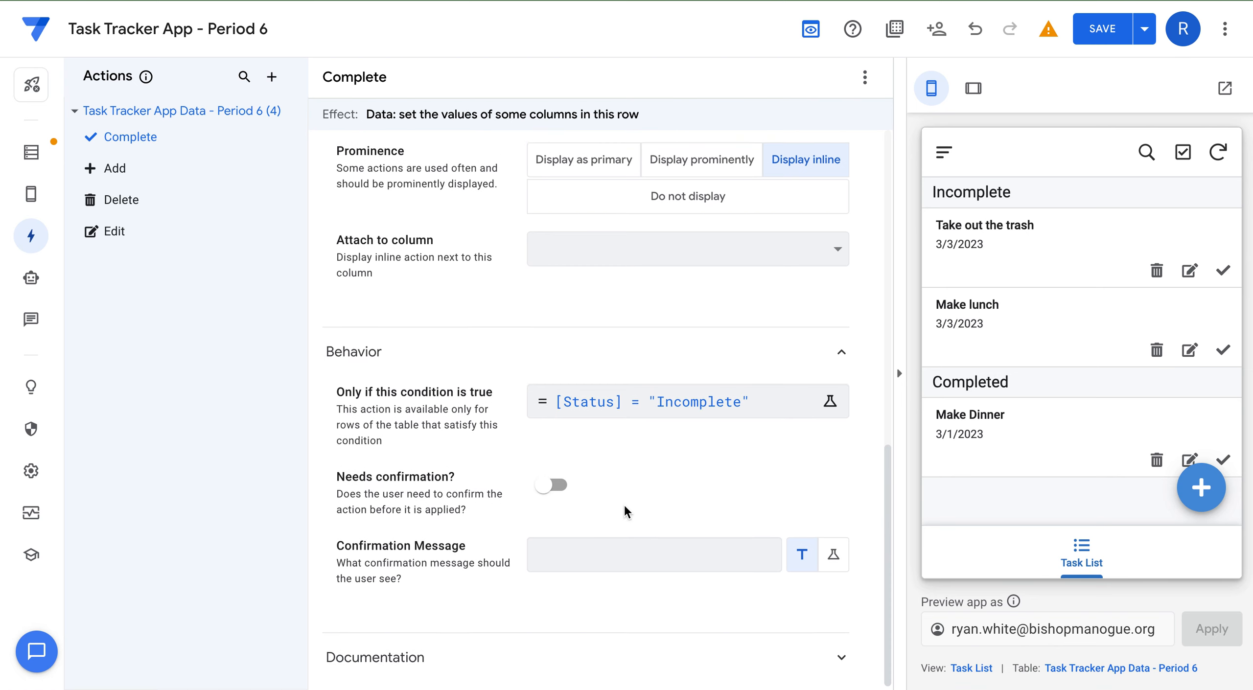
scroll(624, 505, "down", 2)
scroll(638, 440, "up", 7)
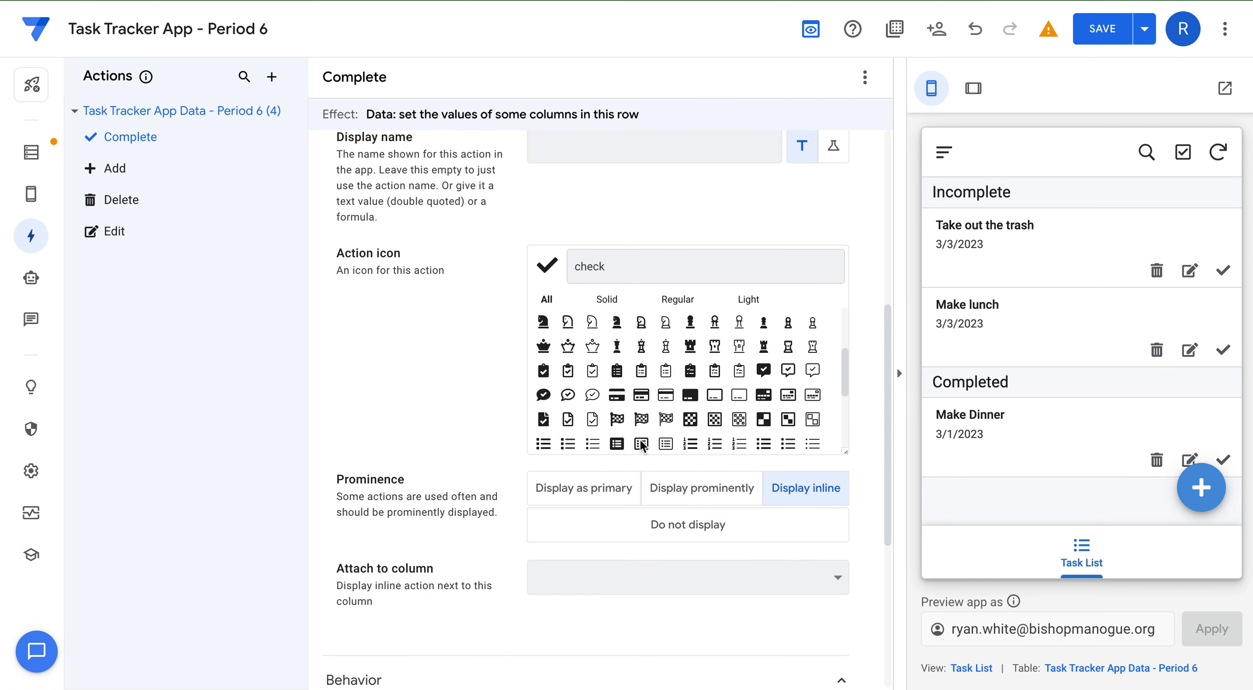
scroll(639, 438, "down", 3)
scroll(658, 473, "down", 5)
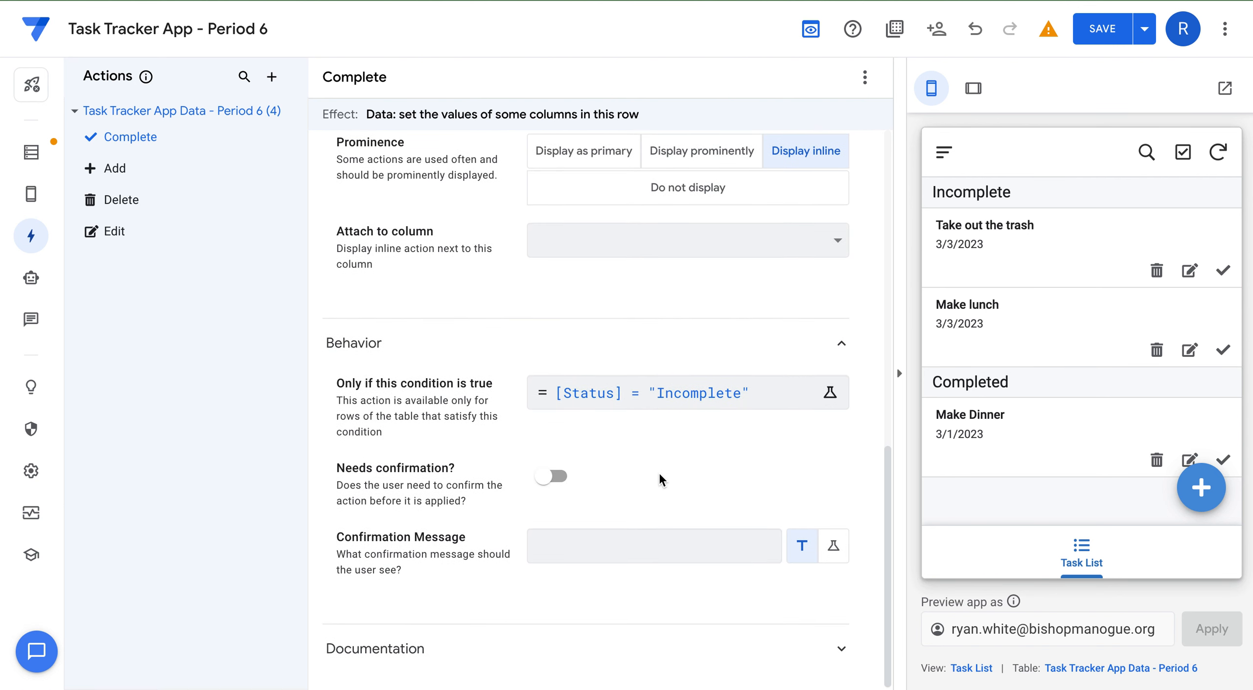
scroll(659, 475, "up", 15)
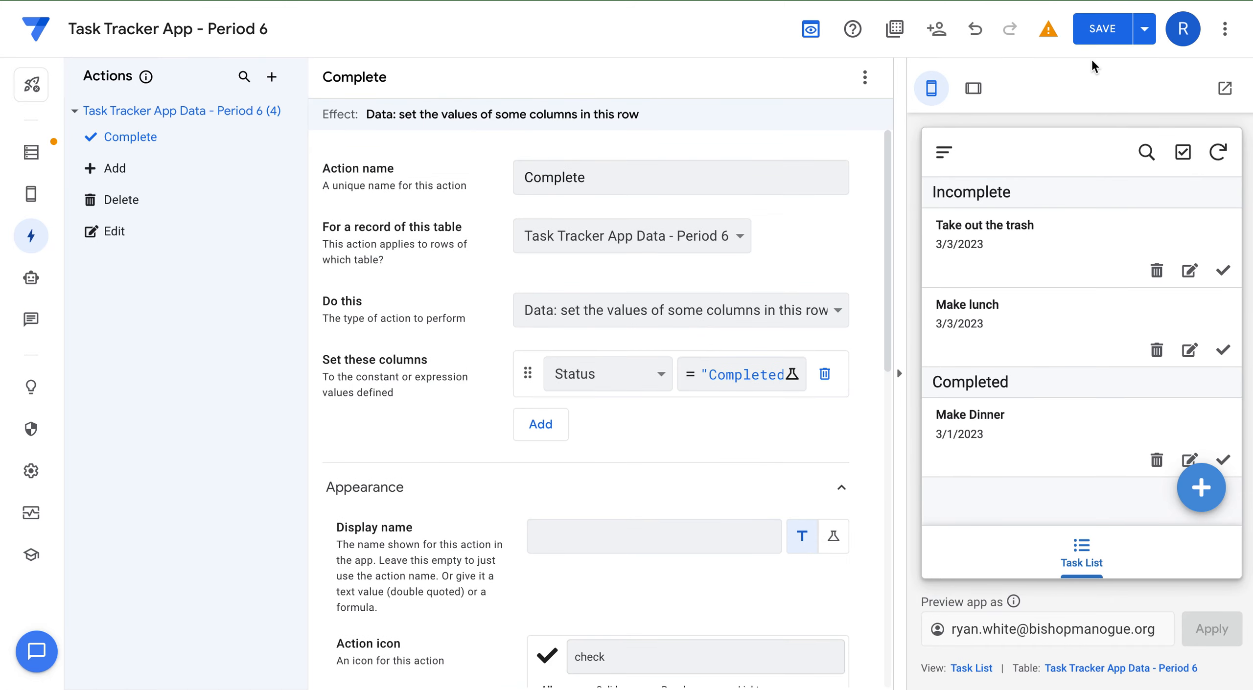
left_click(1097, 28)
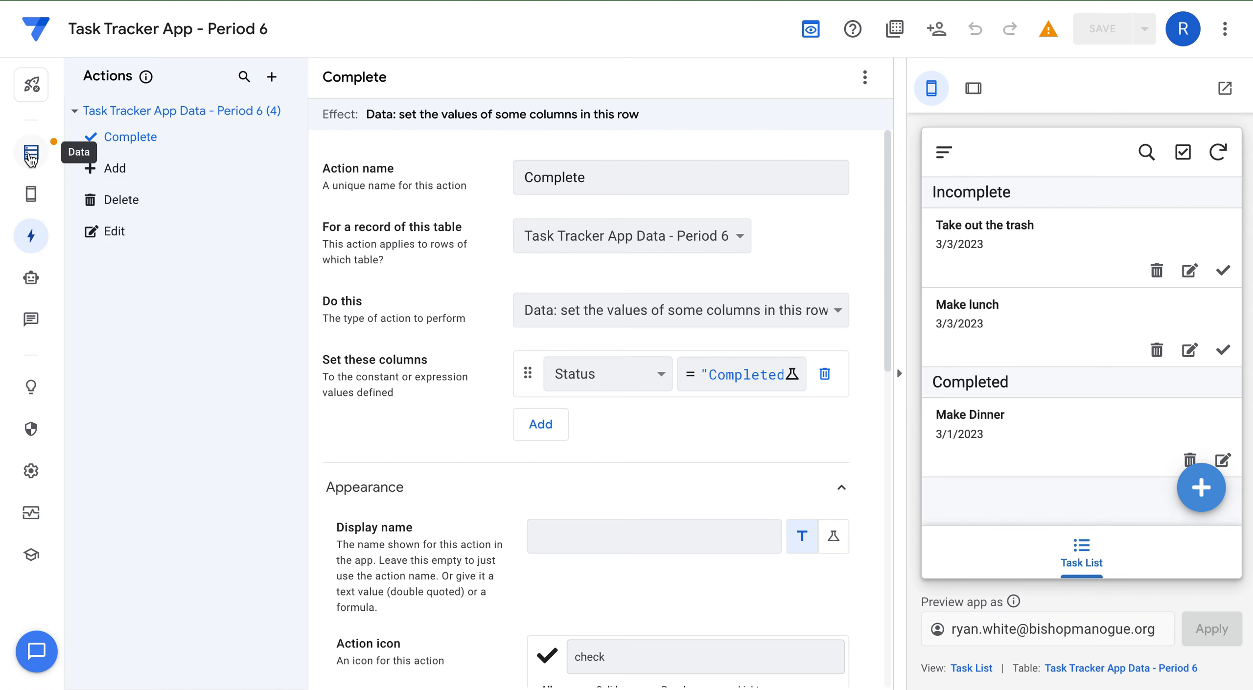
From the Task List view, create a new slice described as 'Just show Incomplete Tasks'.
mouse_move(31, 195)
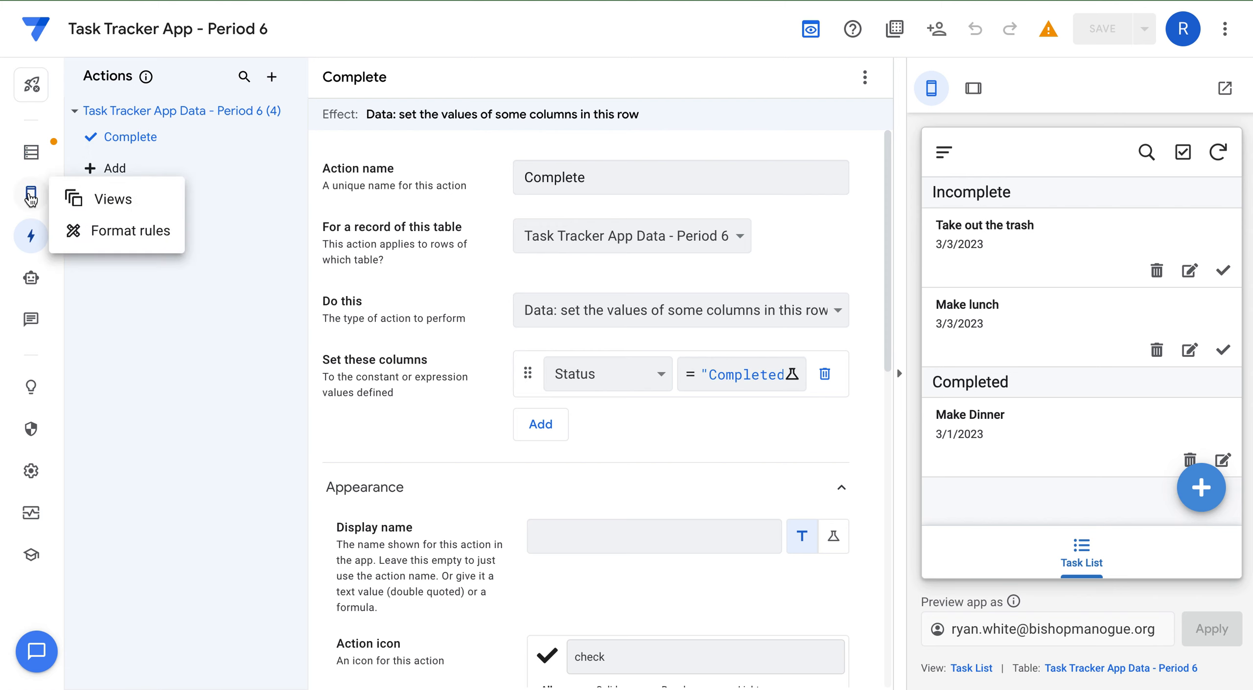
left_click(90, 197)
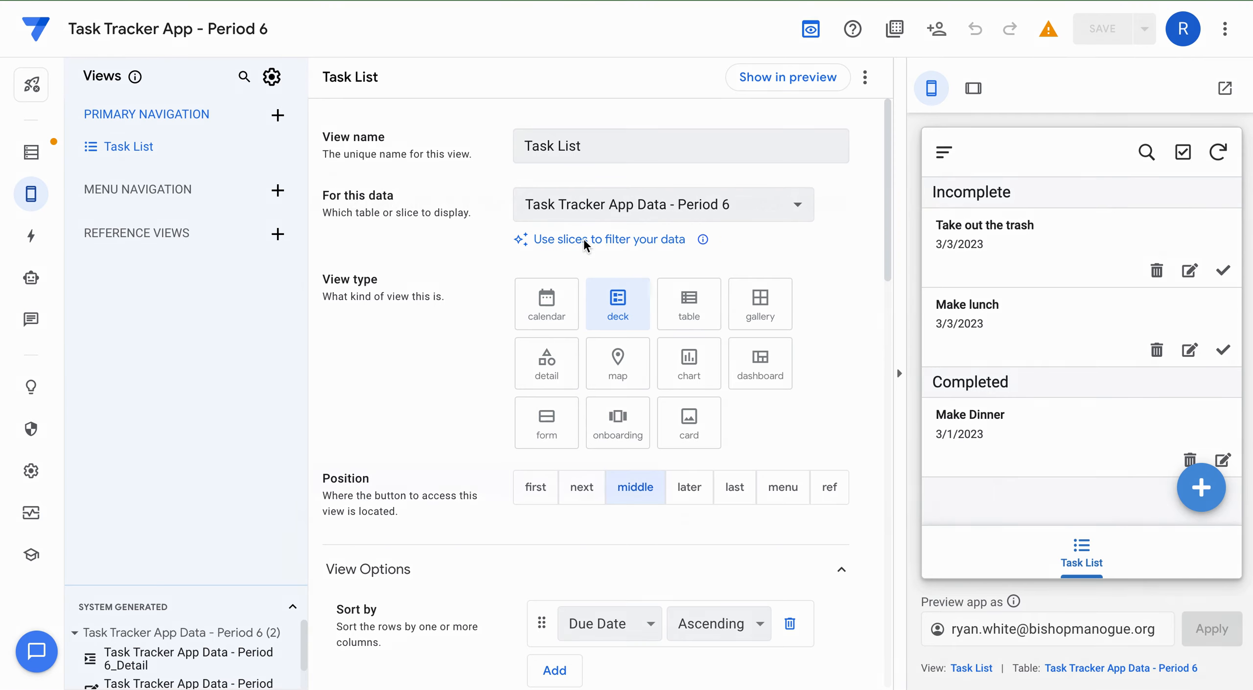
left_click(583, 239)
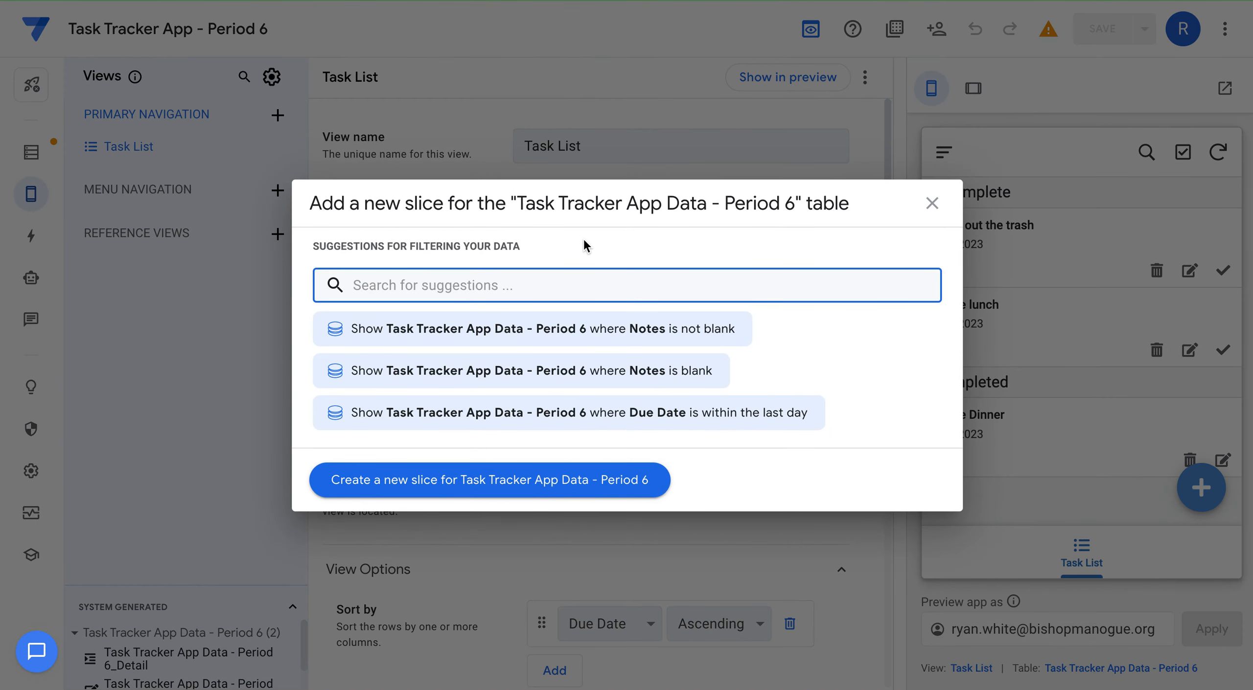
type("Jus")
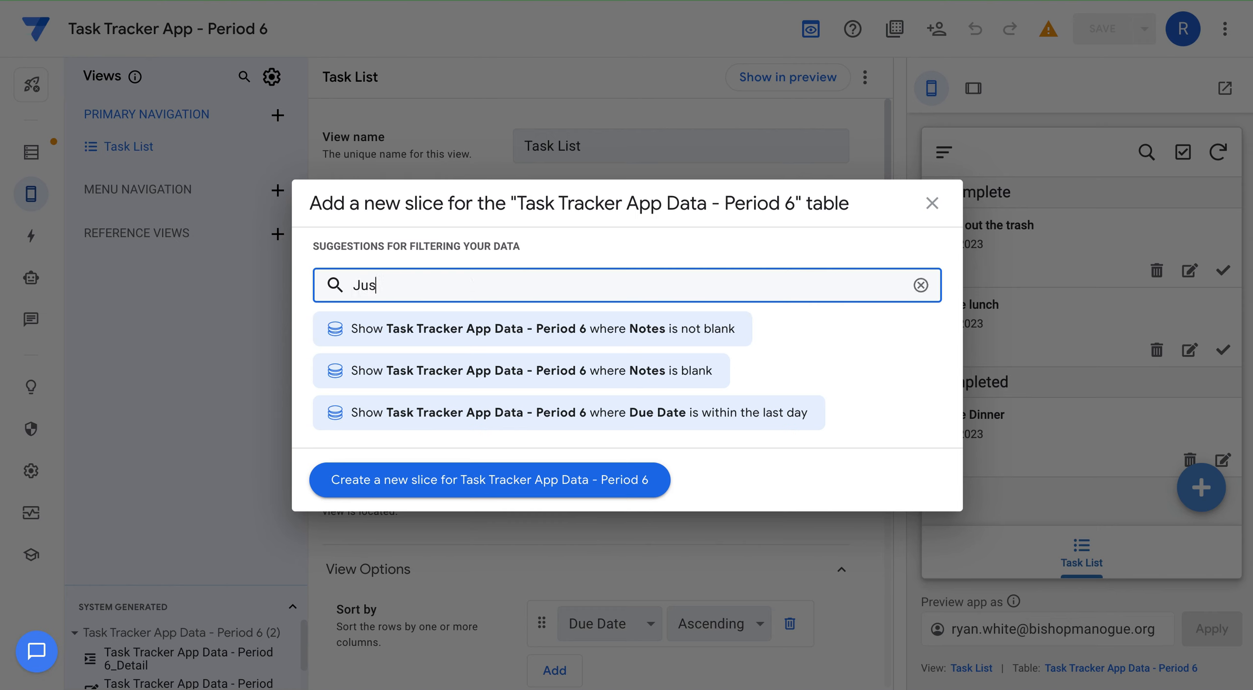
type("t show")
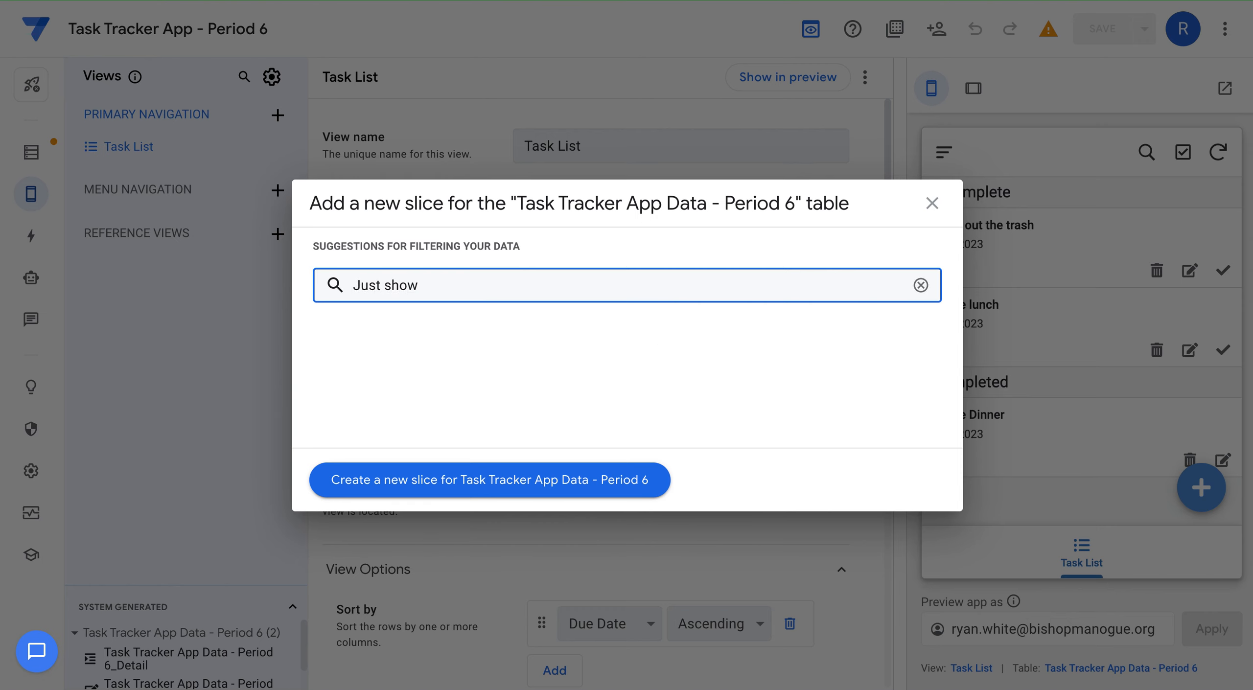
type(" Incomplete Tasks")
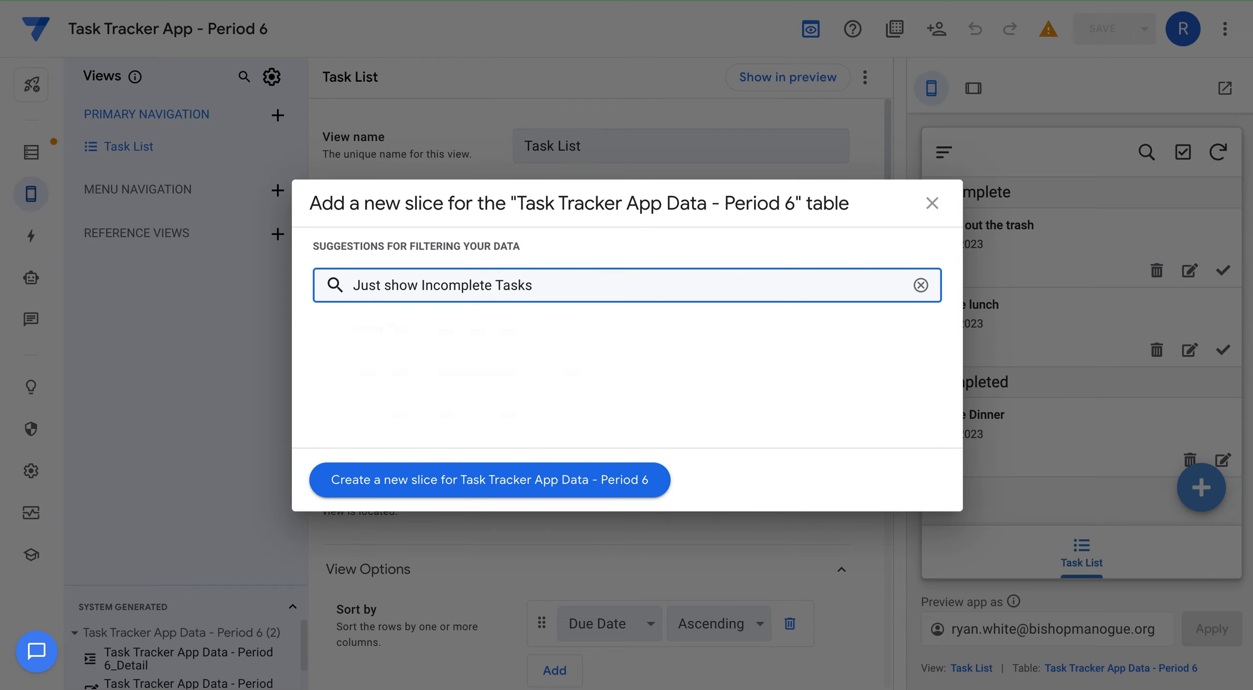
left_click(493, 478)
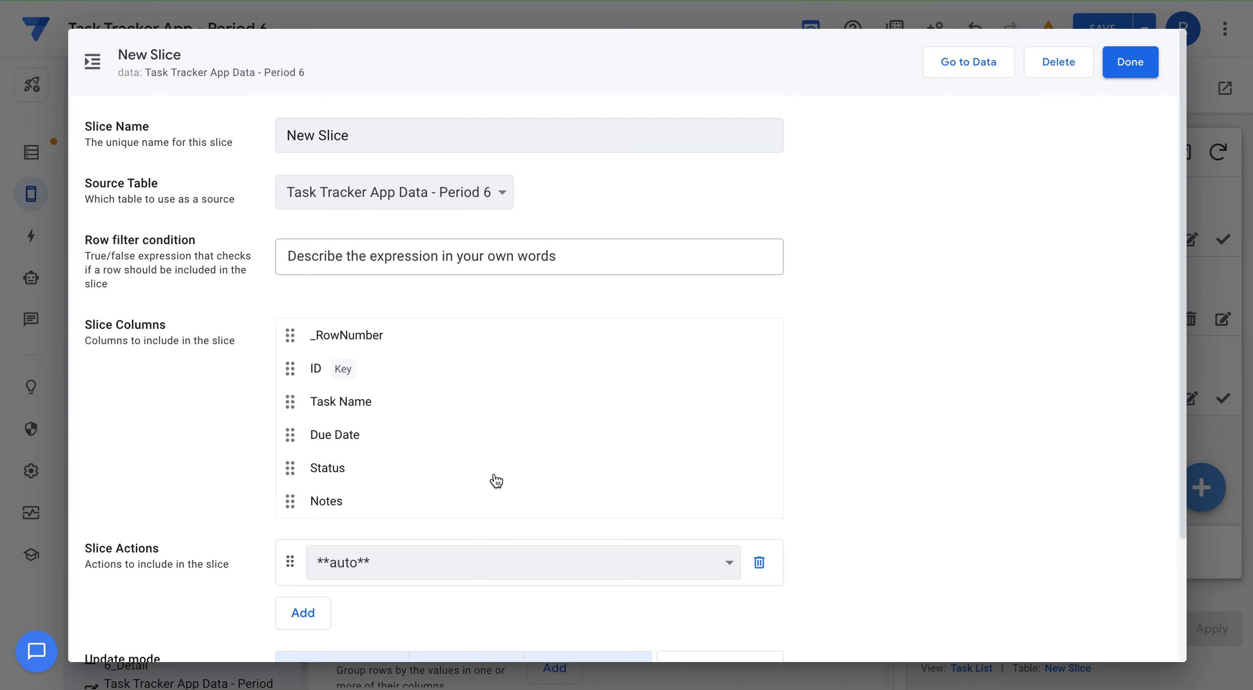
Replace the default slice name with 'Only Incomplete Tasks'.
left_click(361, 139)
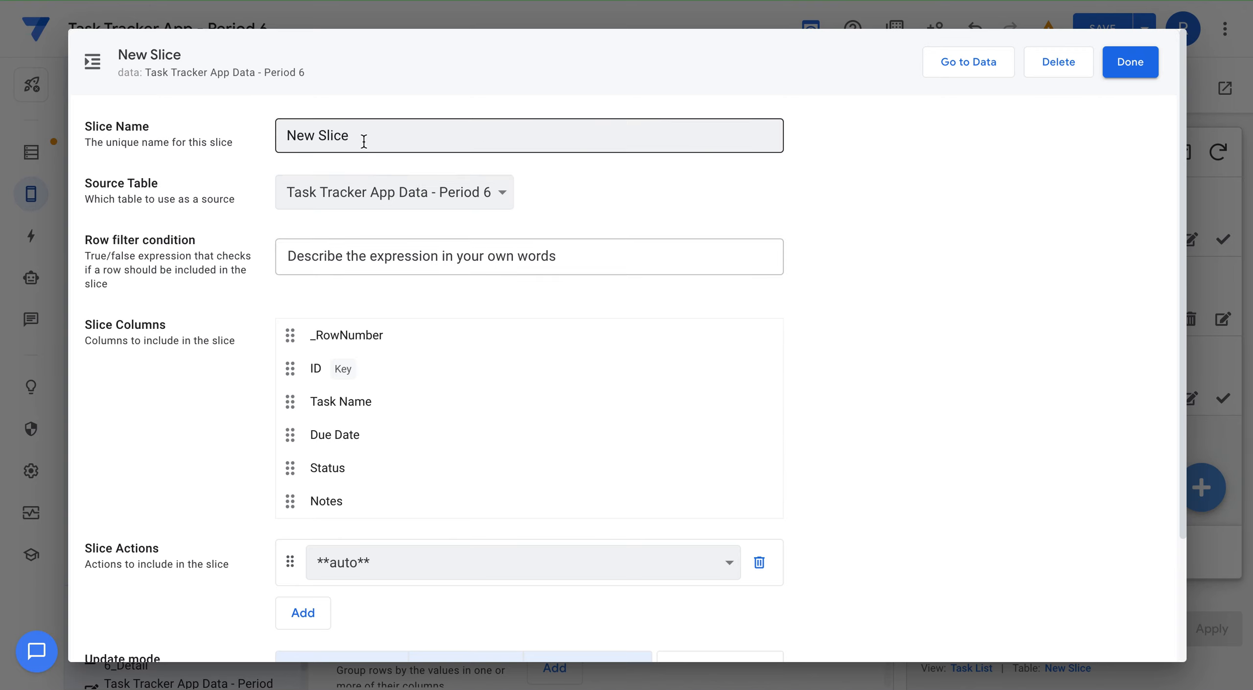
left_click_drag(362, 139, 264, 133)
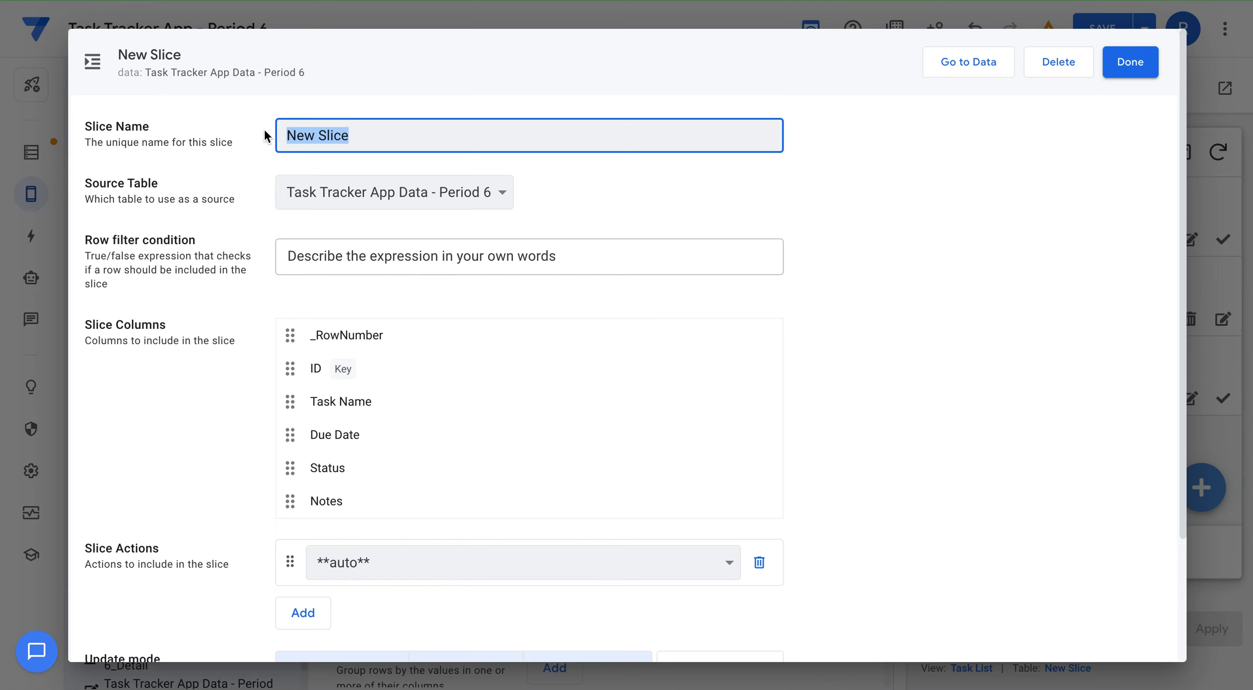
type("Only Incomplete Tasks")
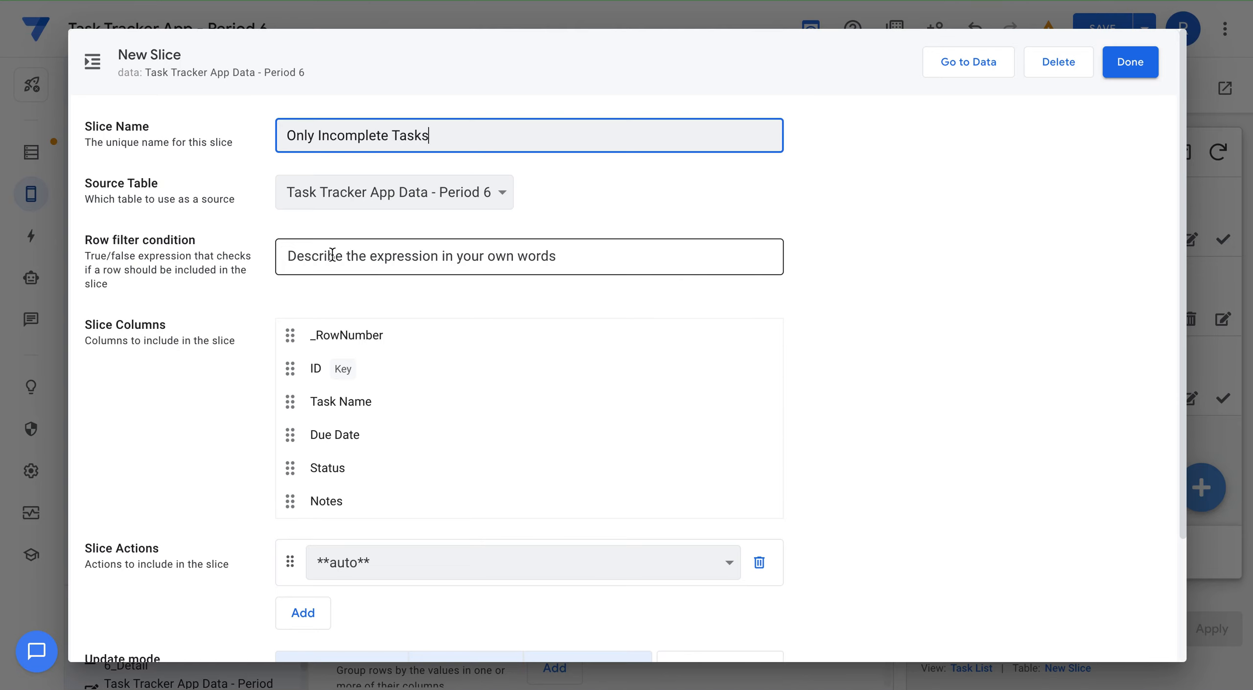
left_click(332, 255)
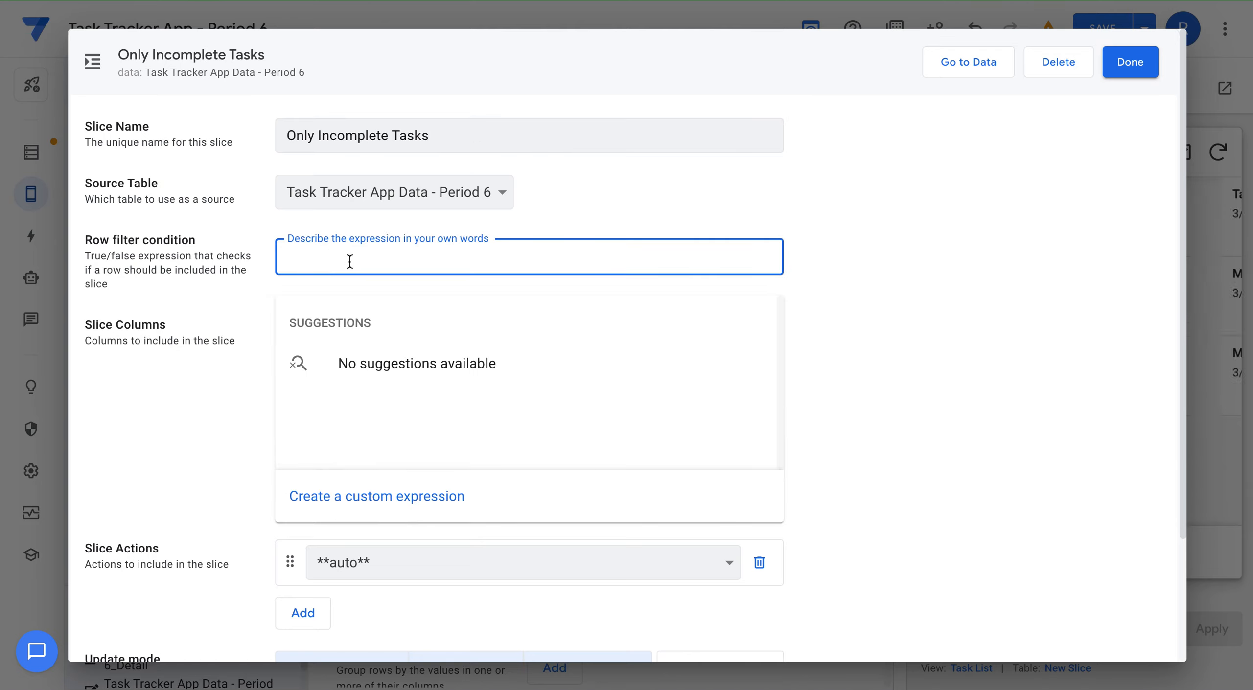
Give the slice the custom row filter [Status] = "Incomplete" and save it.
left_click(362, 499)
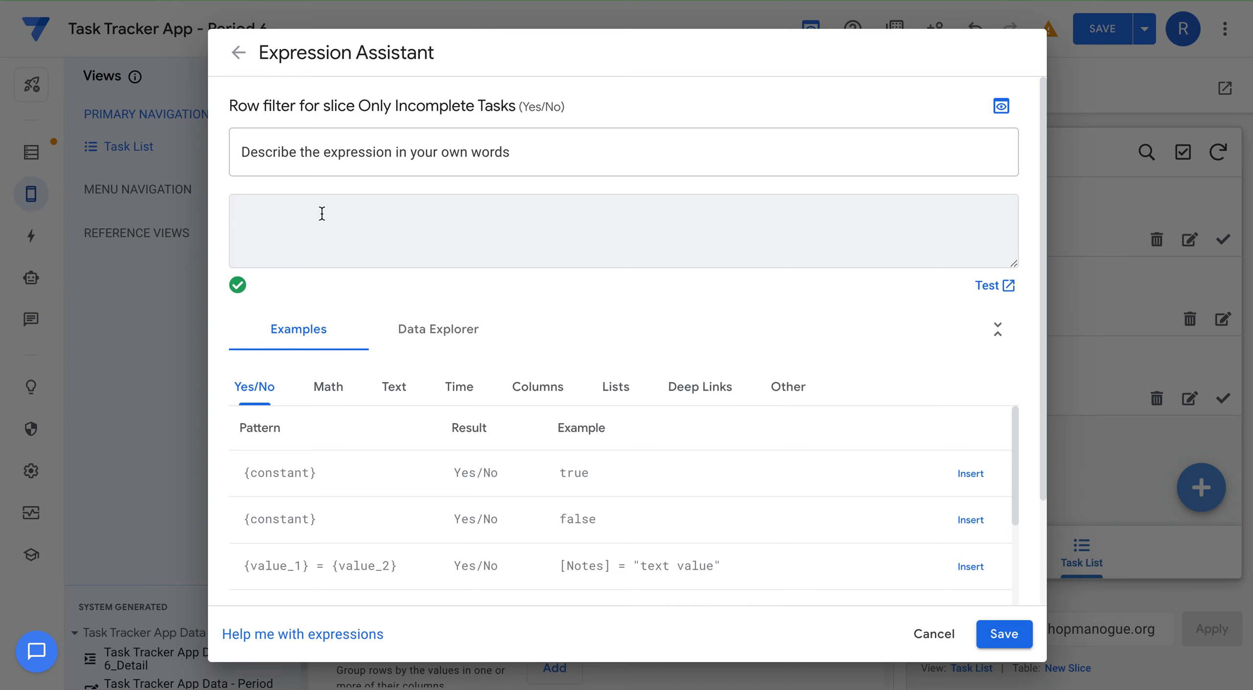
type("[")
key("BackSpace")
type("[Status] = \"Incomplete")
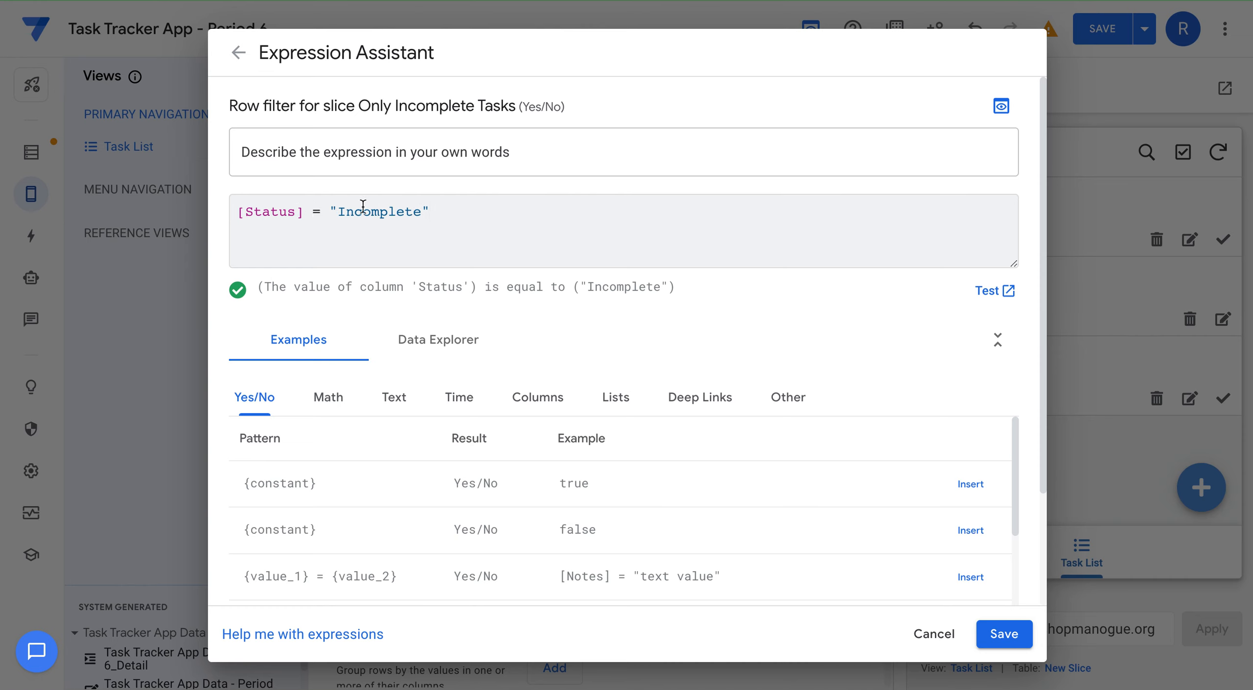
left_click(451, 212)
left_click(991, 637)
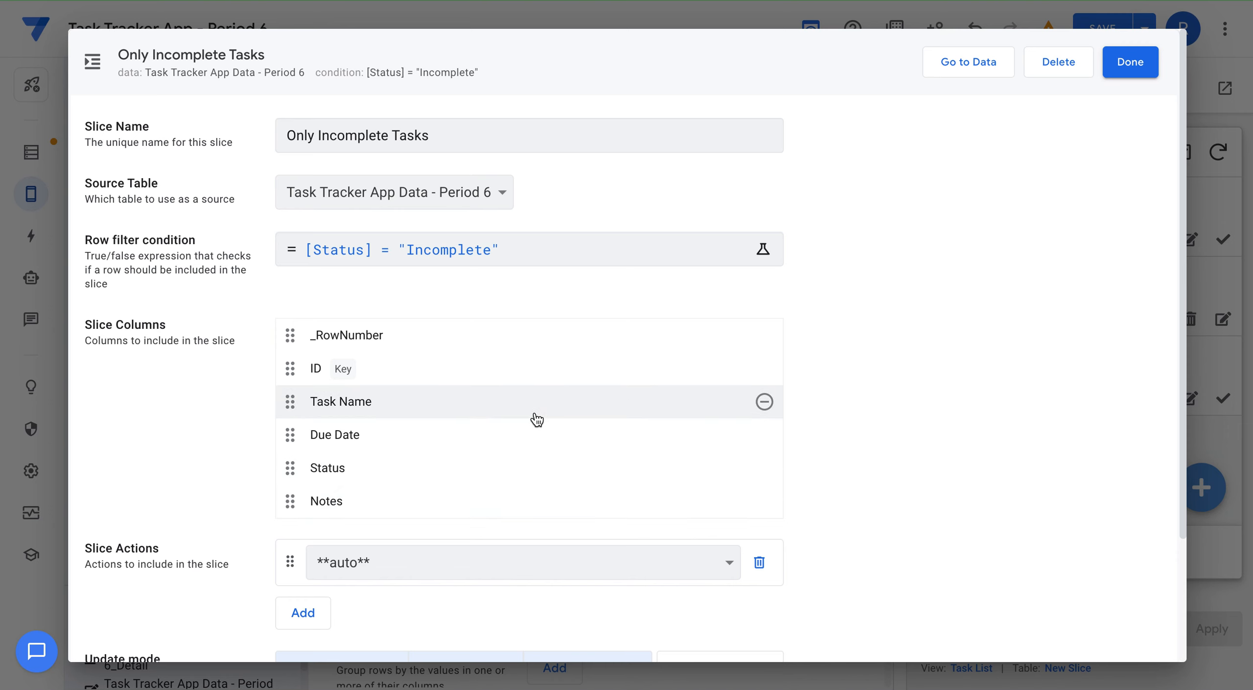
Keep Slice Actions on auto and close the Only Incomplete Tasks slice editor.
scroll(532, 428, "down", 2)
scroll(532, 428, "down", 2)
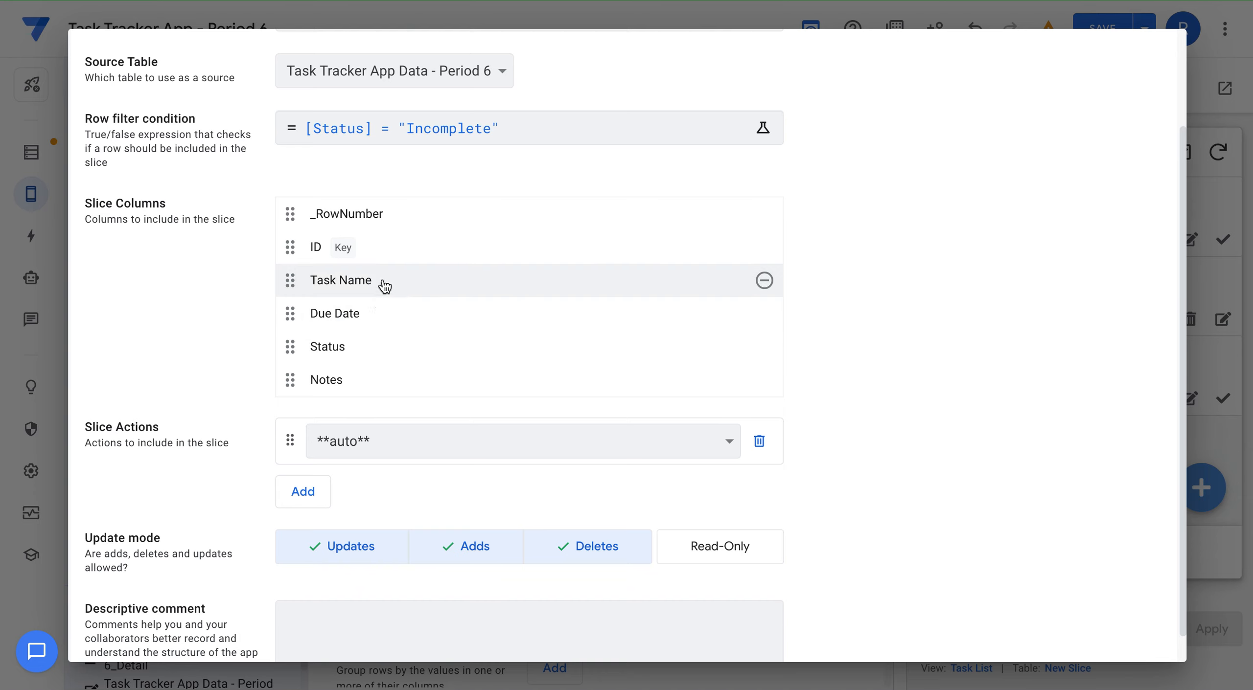
left_click(395, 443)
left_click(396, 442)
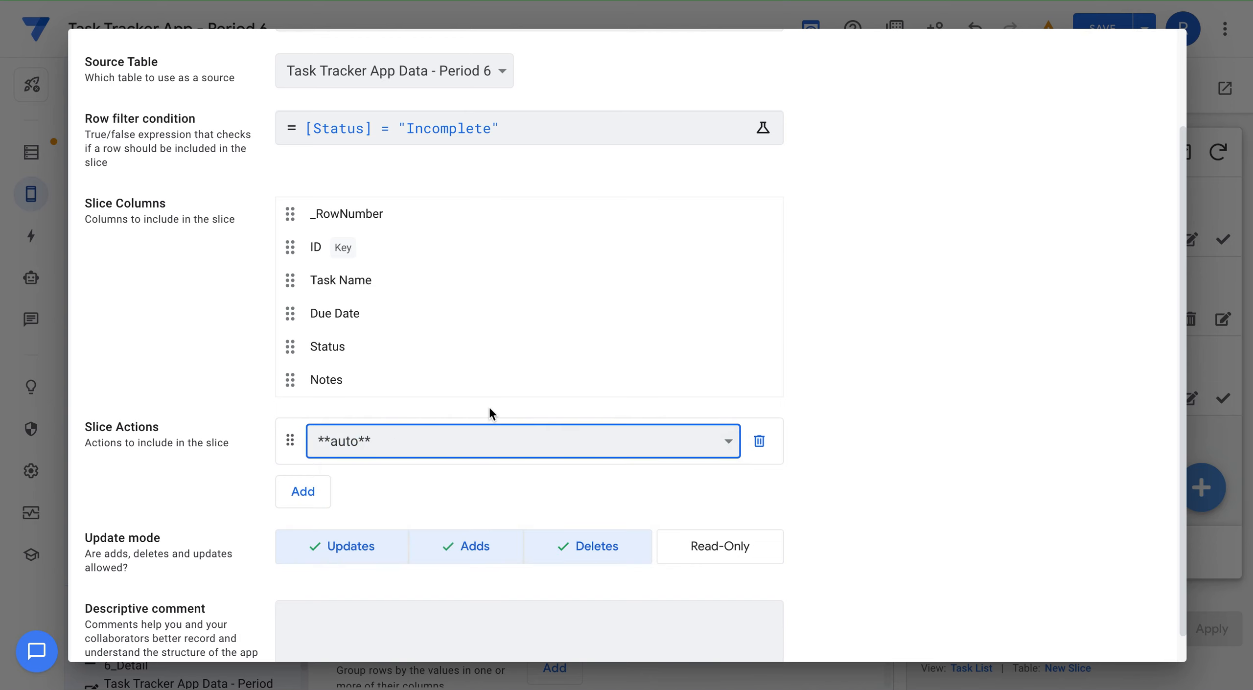
scroll(472, 387, "down", 1)
scroll(473, 386, "up", 4)
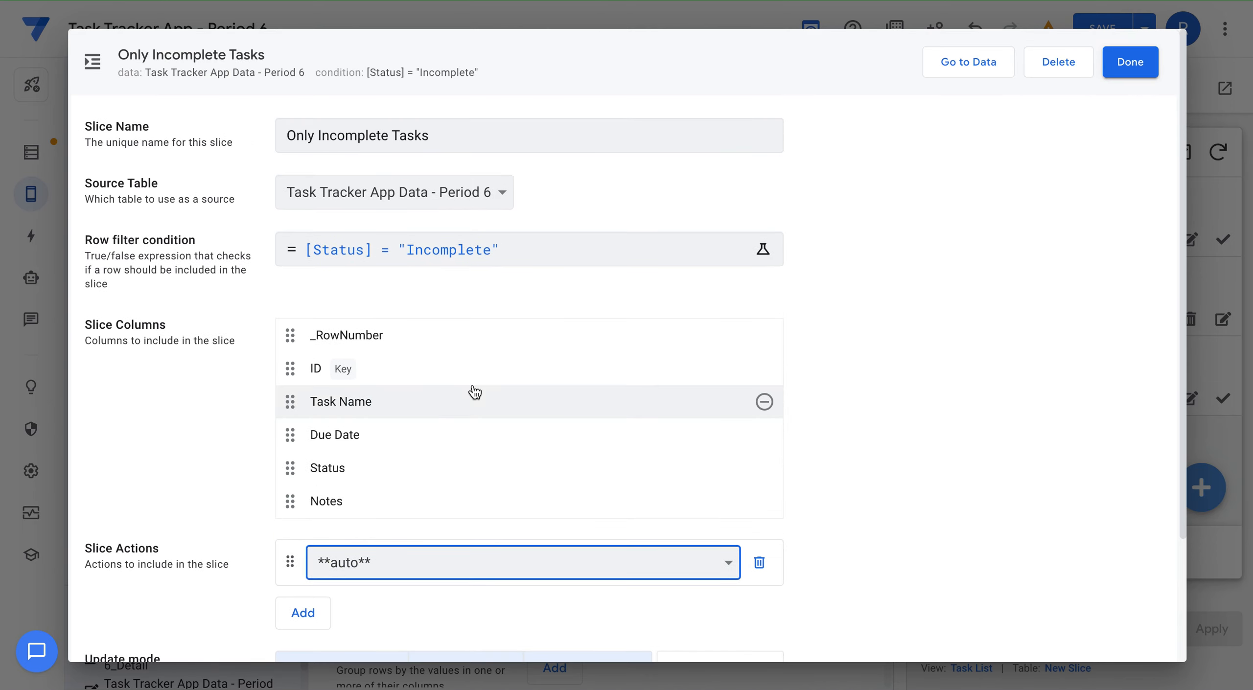
left_click(1125, 62)
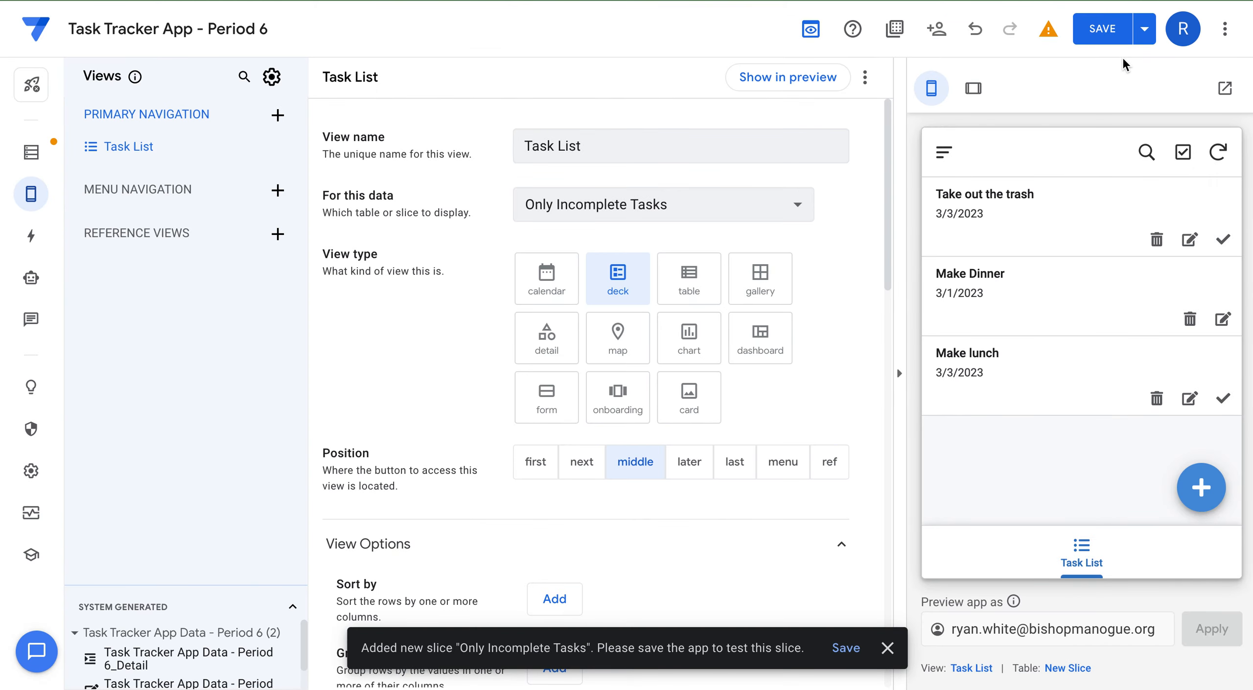
left_click(33, 155)
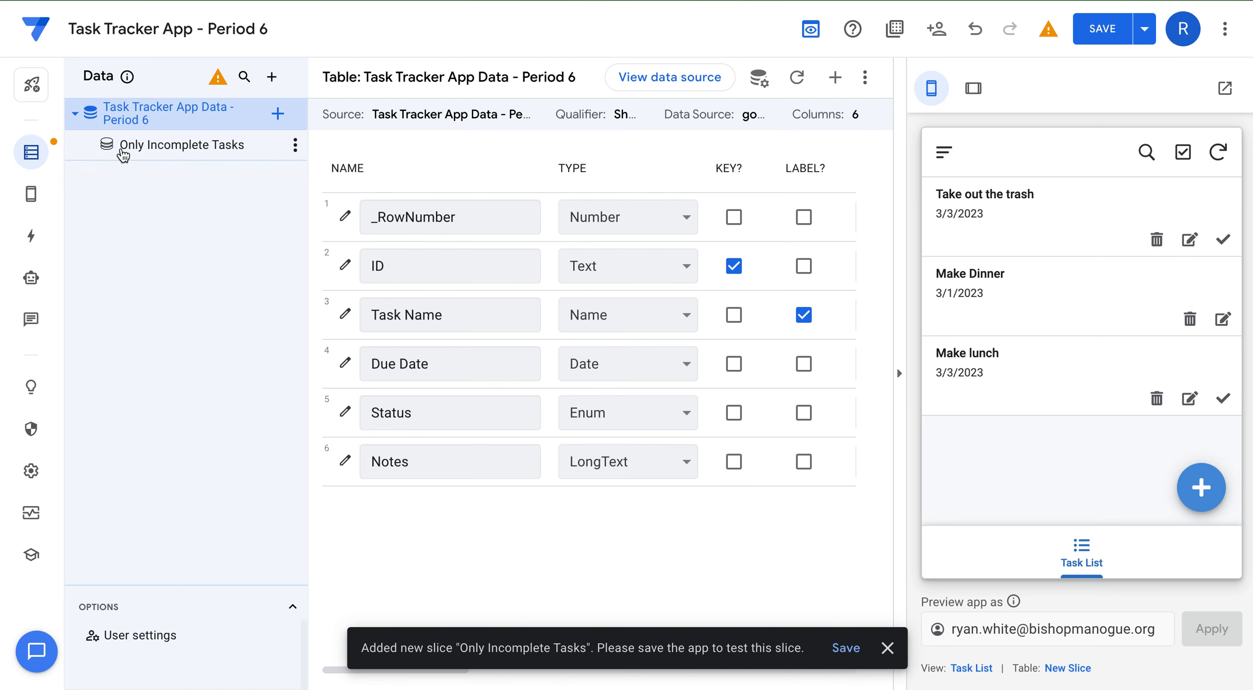
left_click(146, 147)
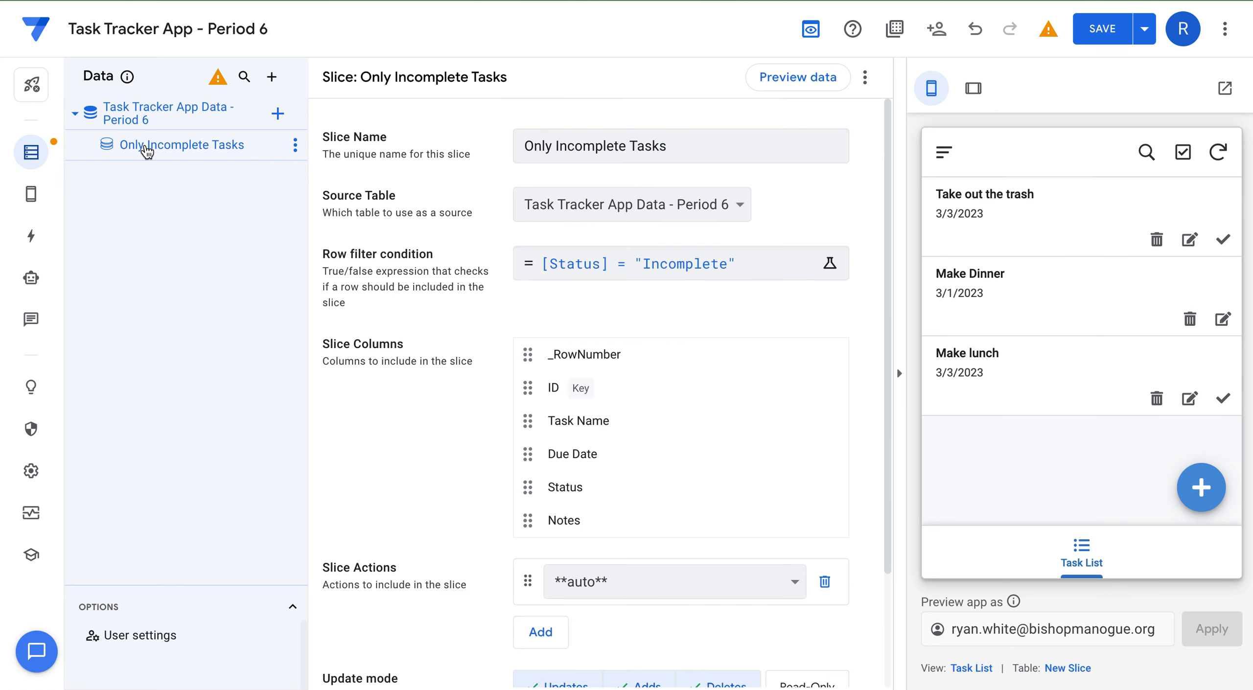
scroll(463, 416, "down", 3)
scroll(463, 407, "up", 3)
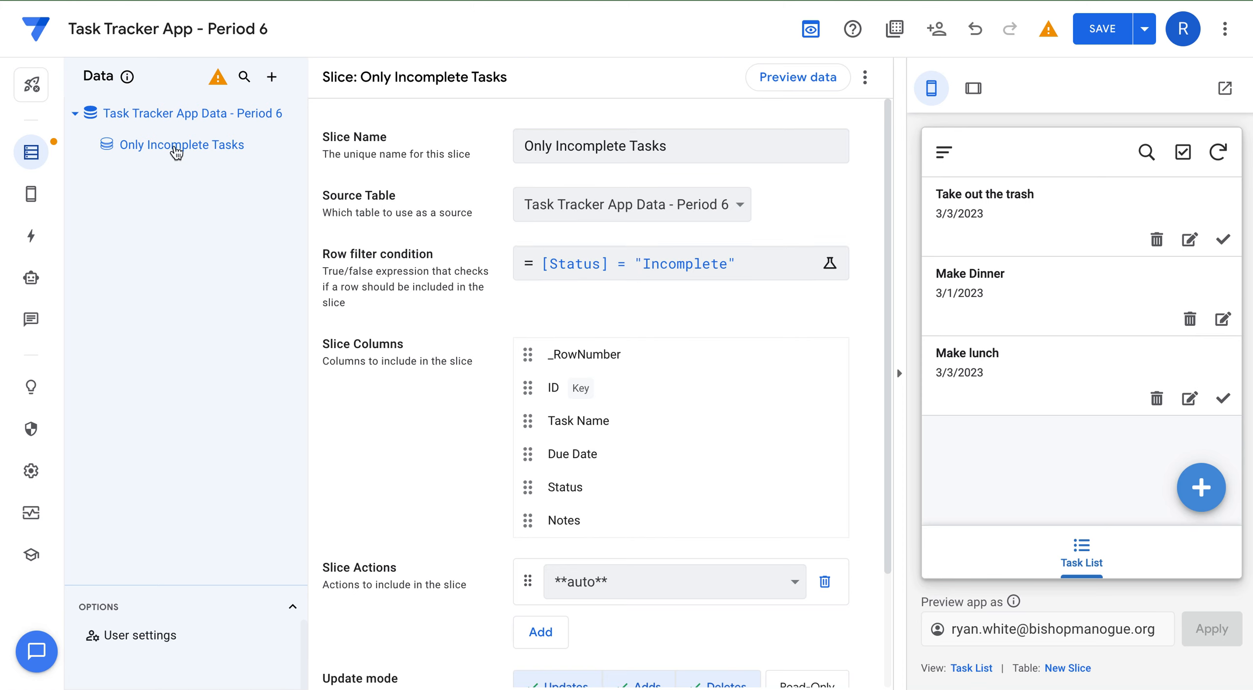
mouse_move(35, 195)
left_click(96, 197)
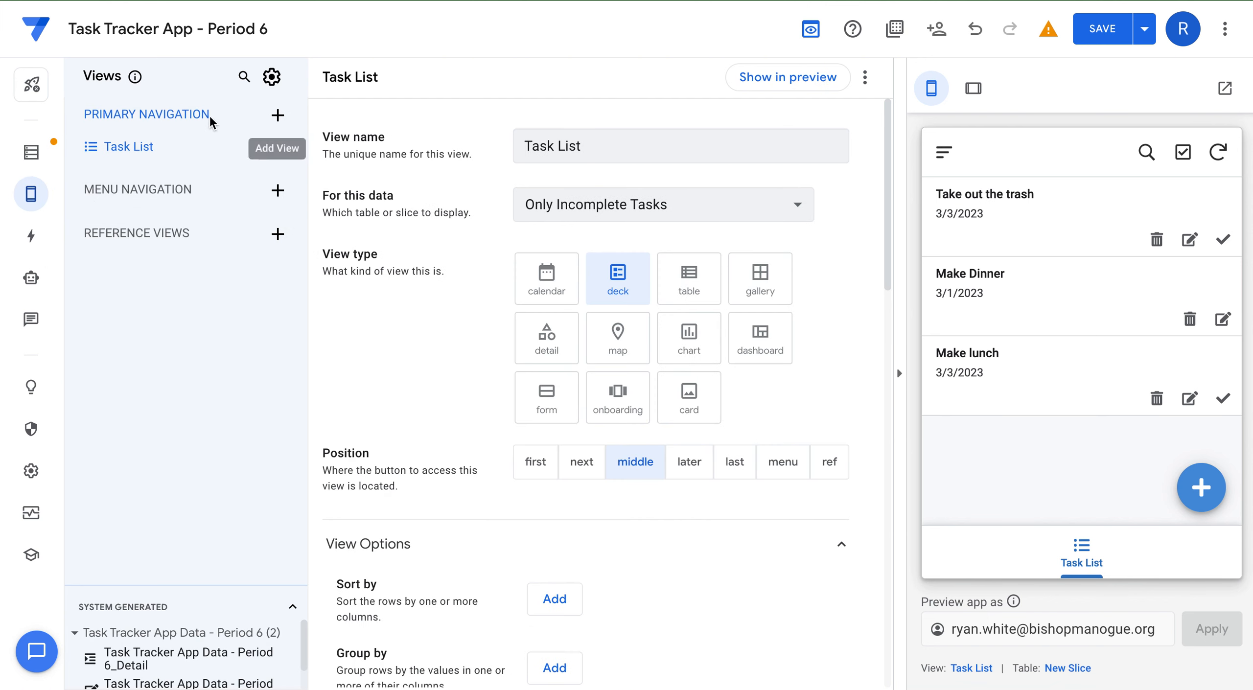
Create a new blank view and name it Calendar.
left_click(277, 116)
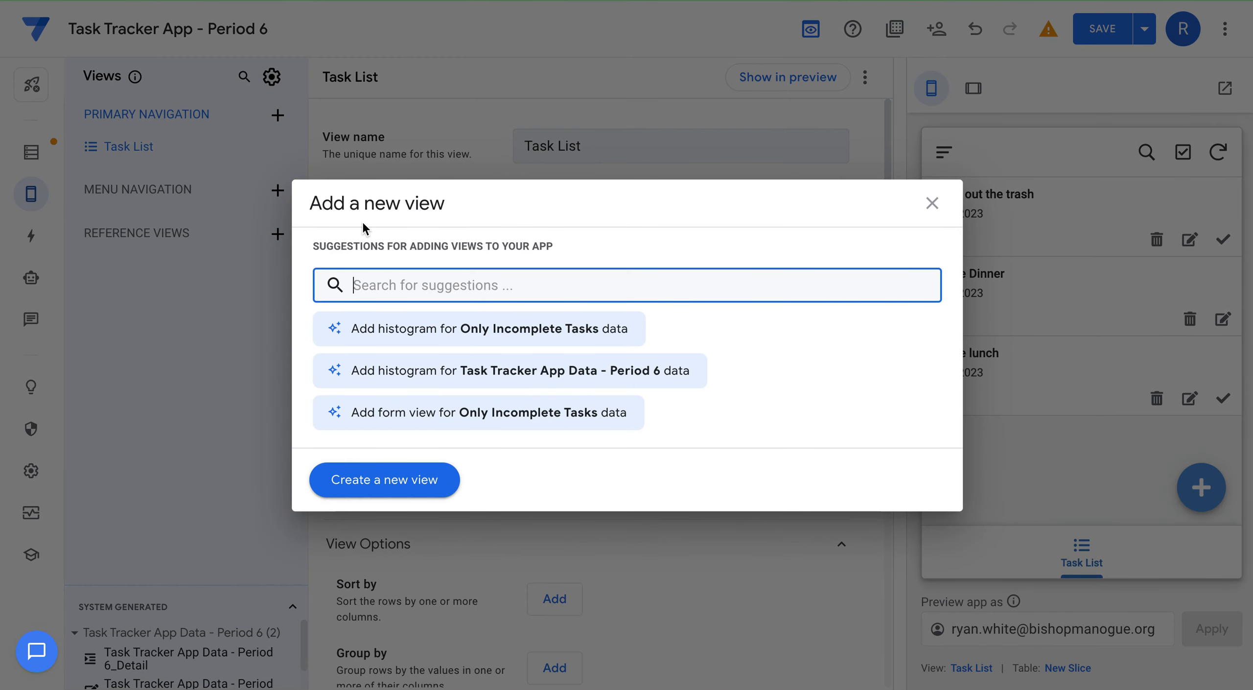
type("Calendar")
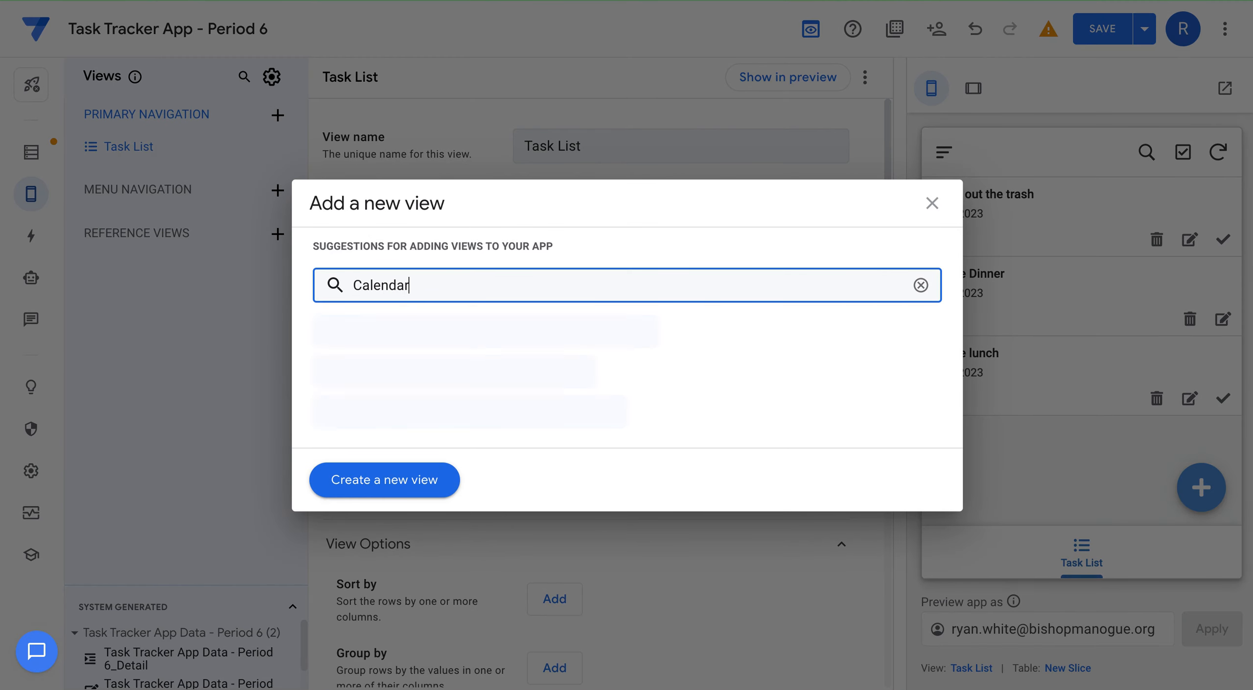
left_click(382, 482)
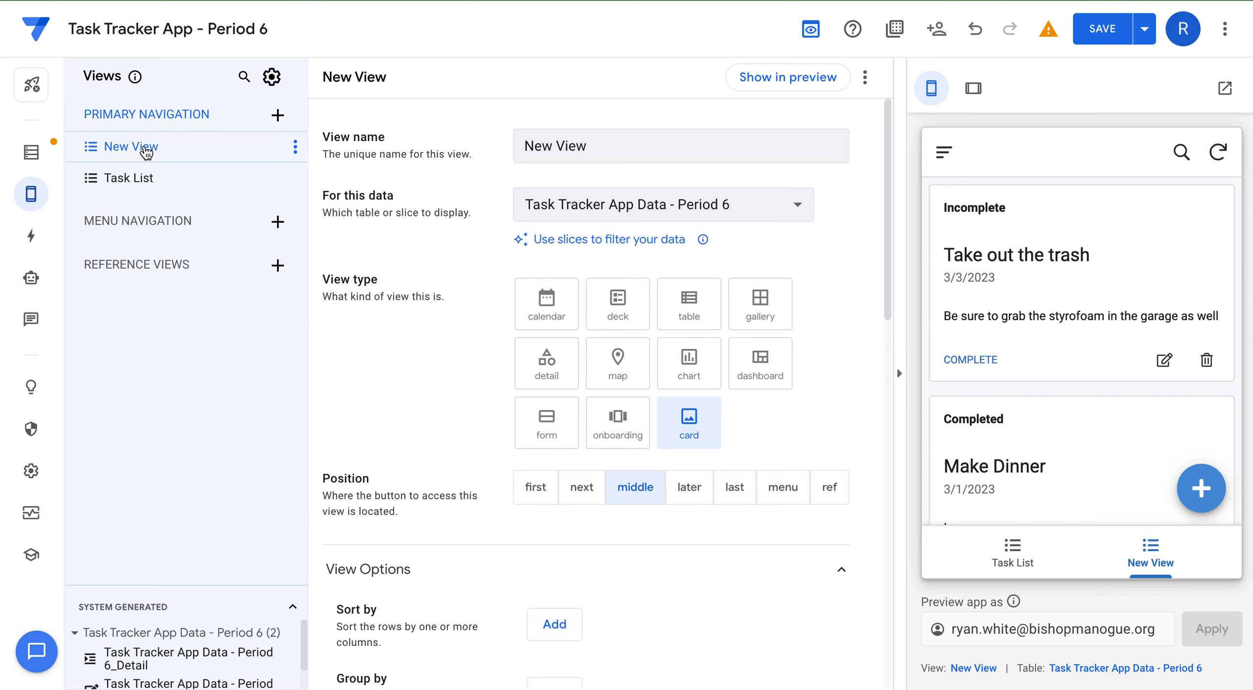
left_click(626, 136)
left_click_drag(625, 136, 479, 150)
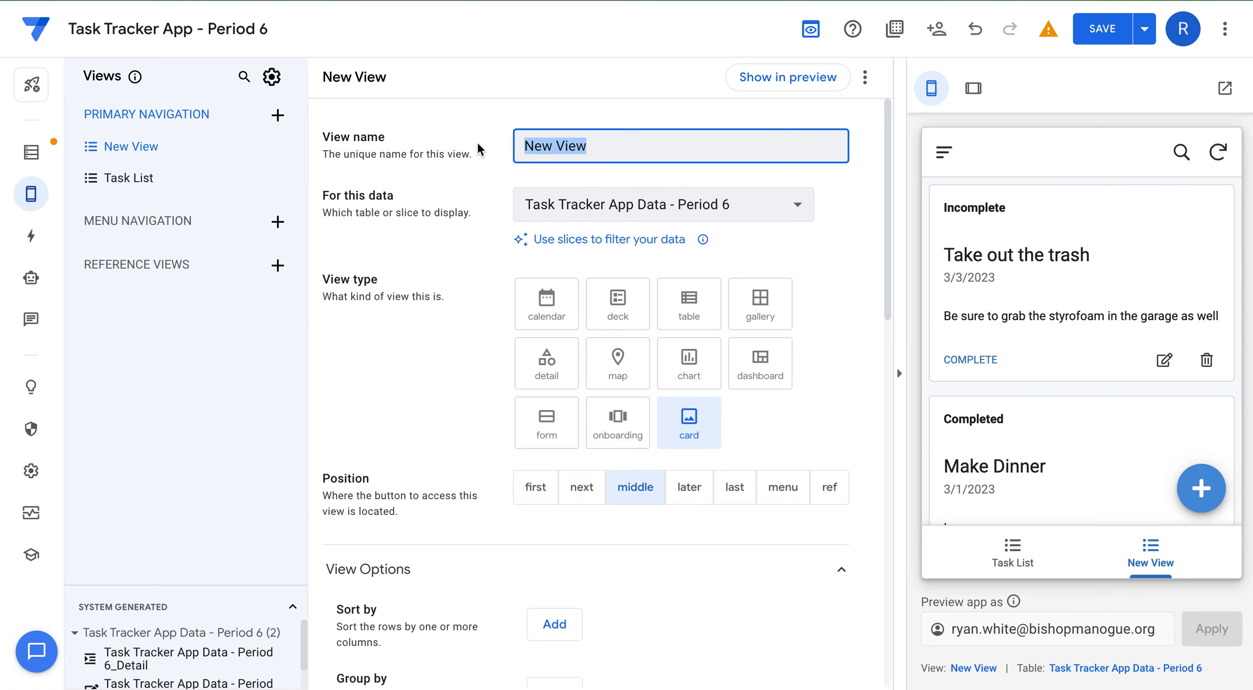
type("Calendar")
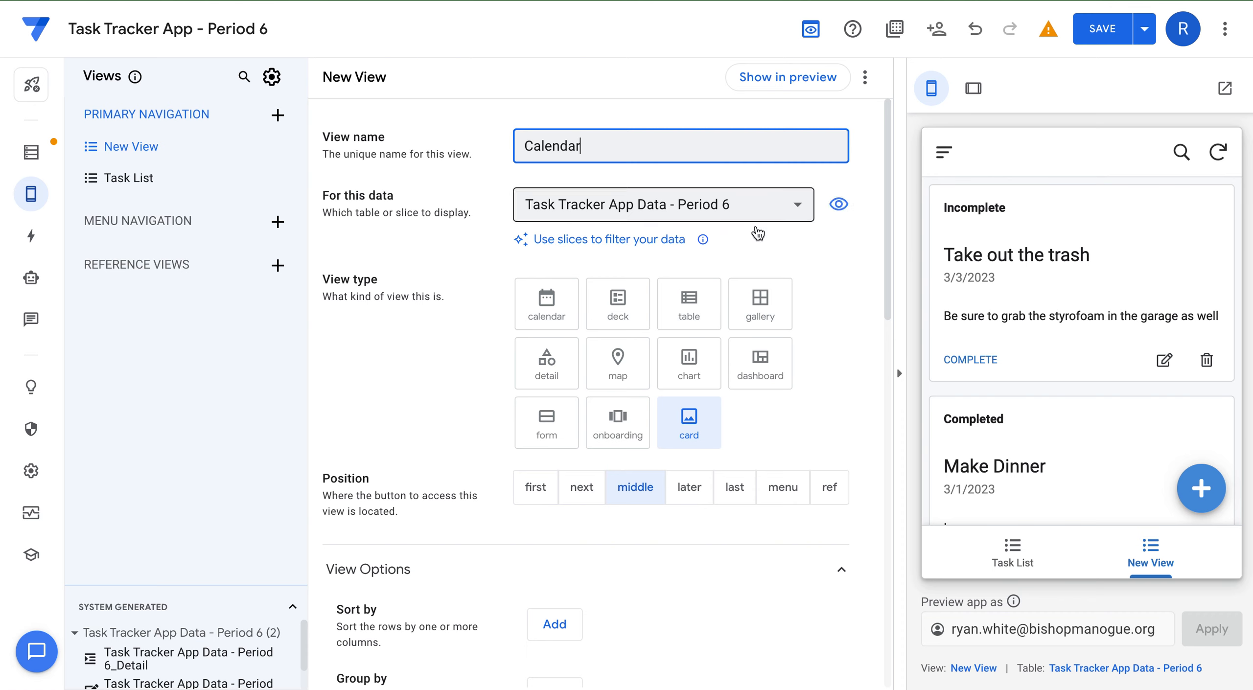
left_click(845, 243)
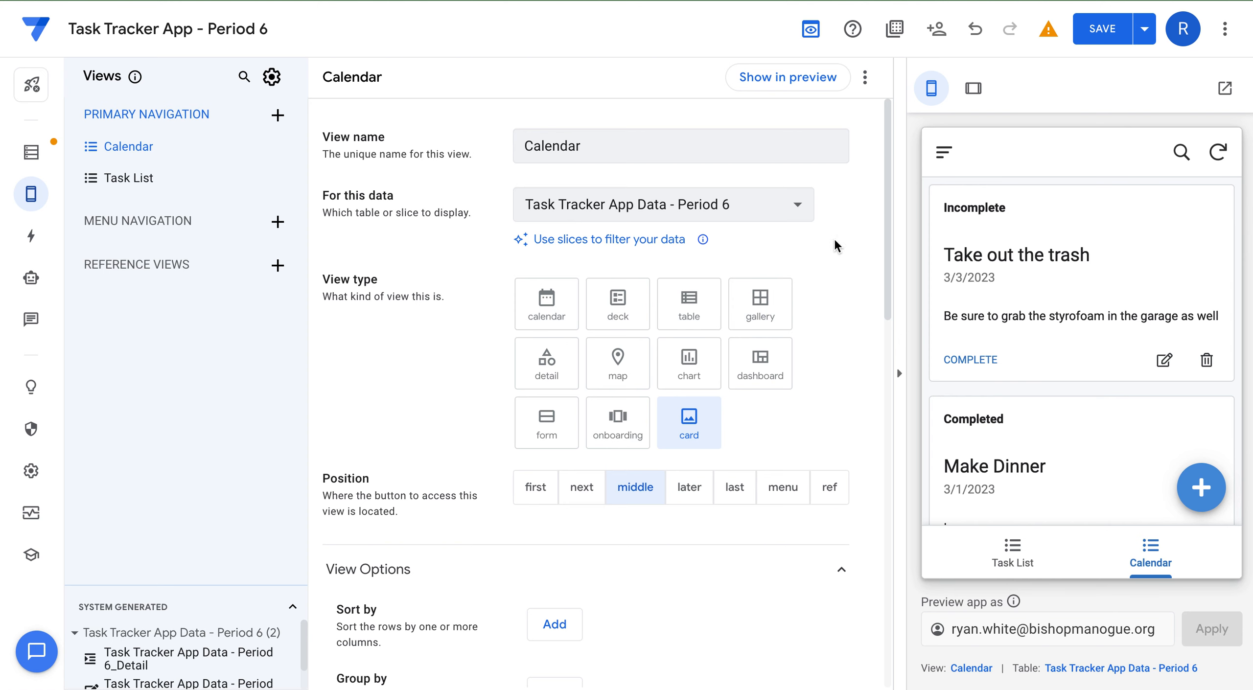
Set the Calendar view's type to calendar.
scroll(594, 240, "down", 1)
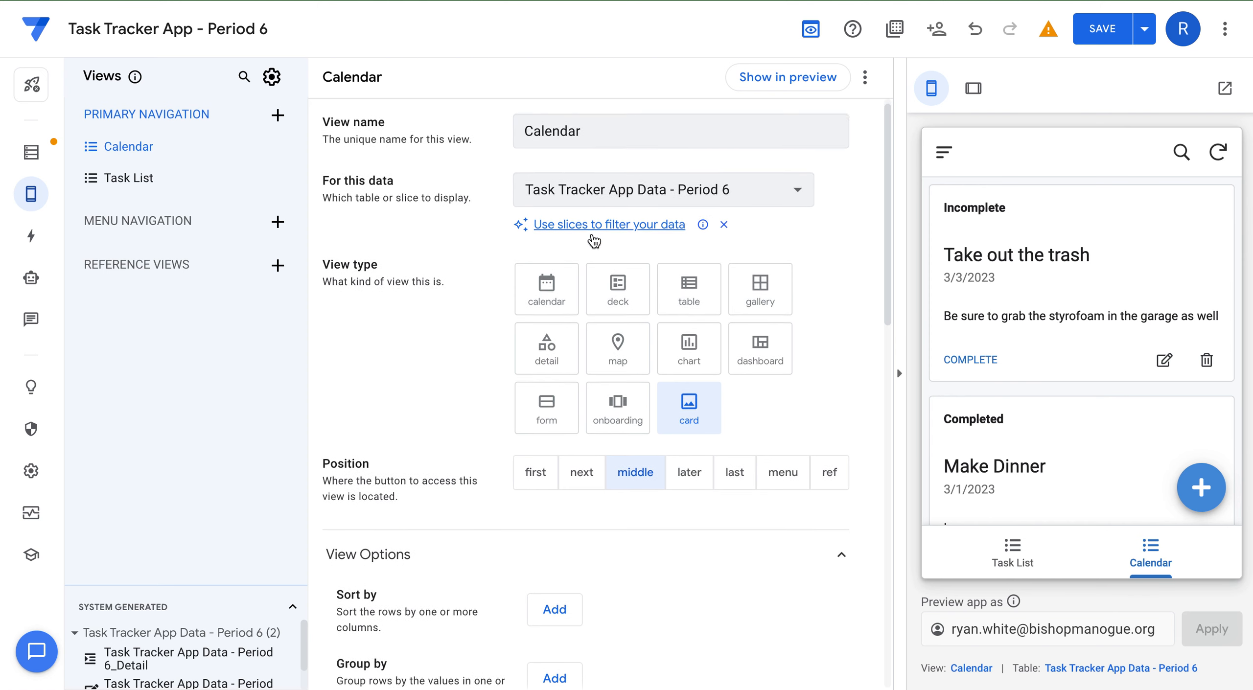
scroll(594, 240, "down", 1)
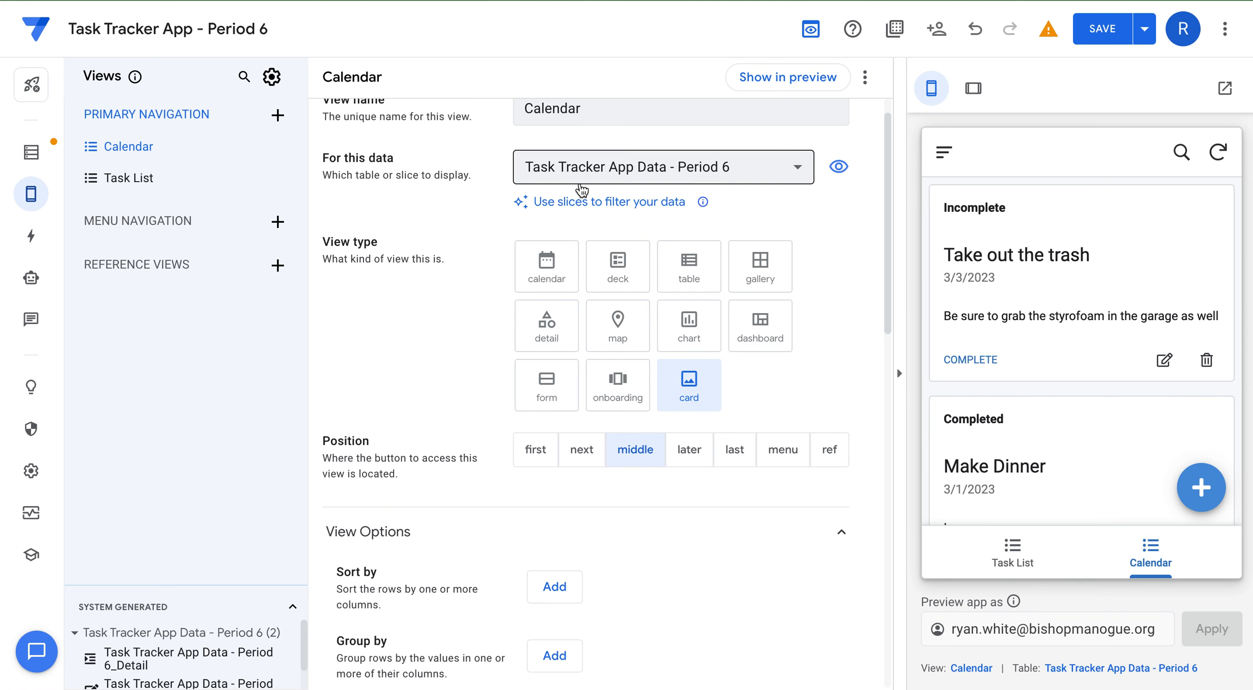
scroll(580, 190, "up", 1)
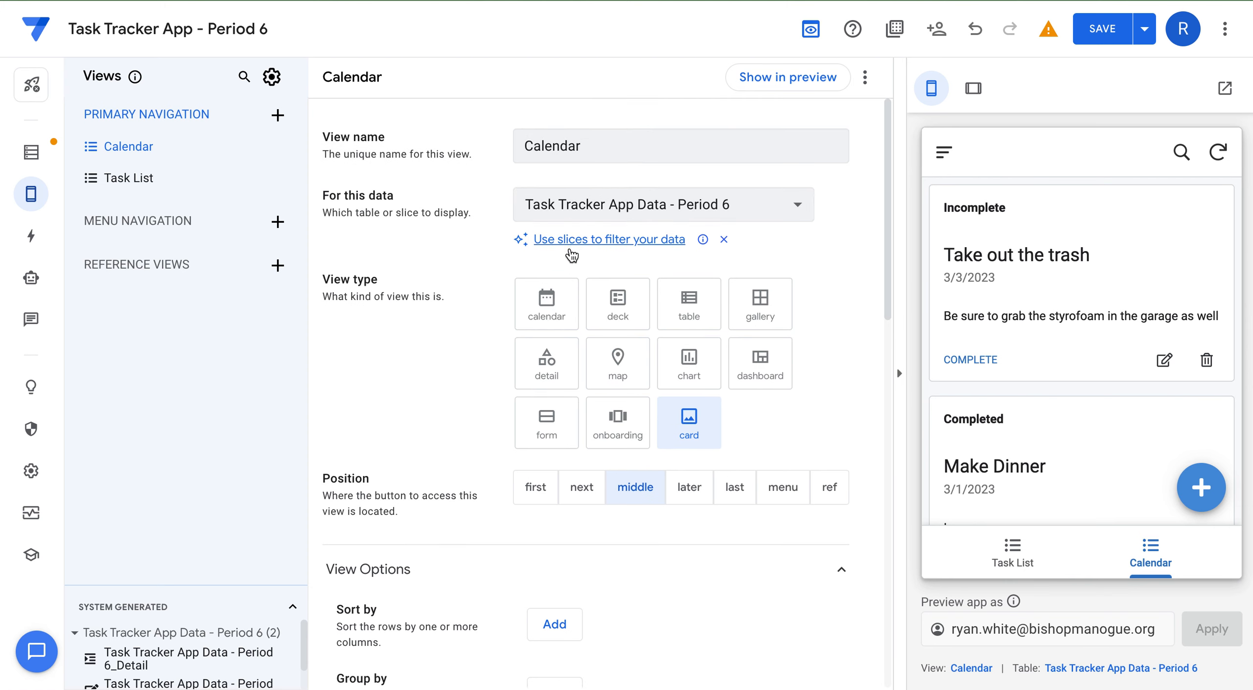
left_click(546, 316)
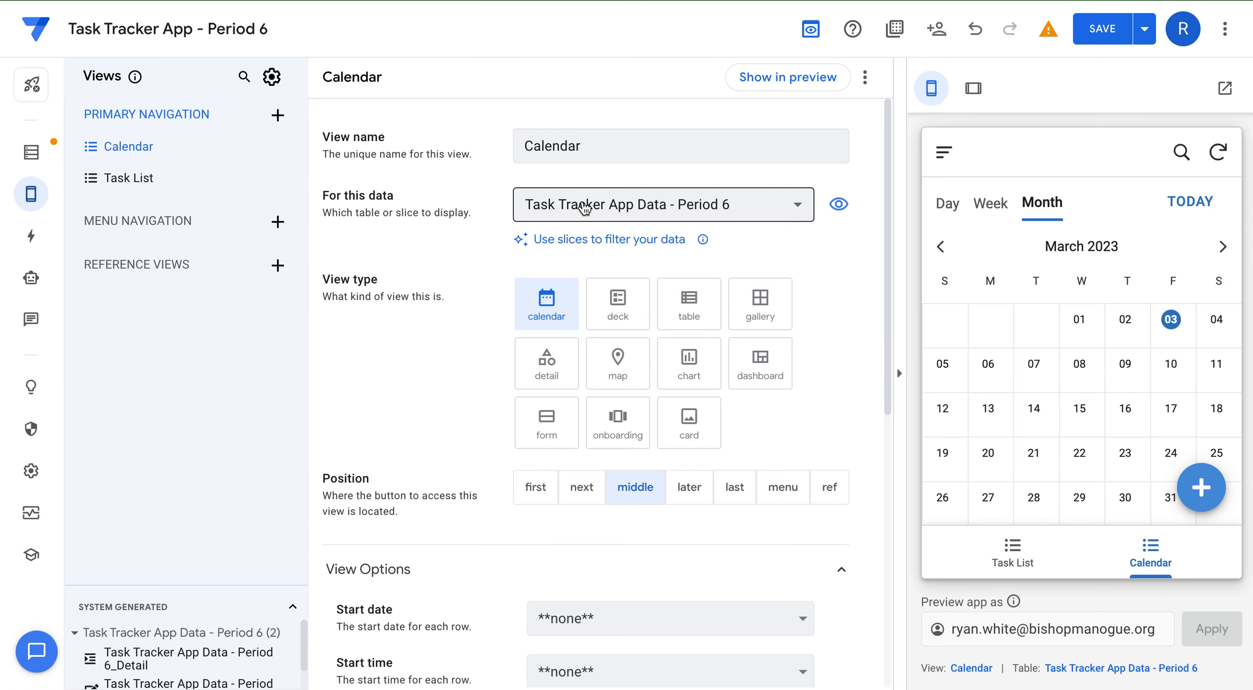
left_click(636, 202)
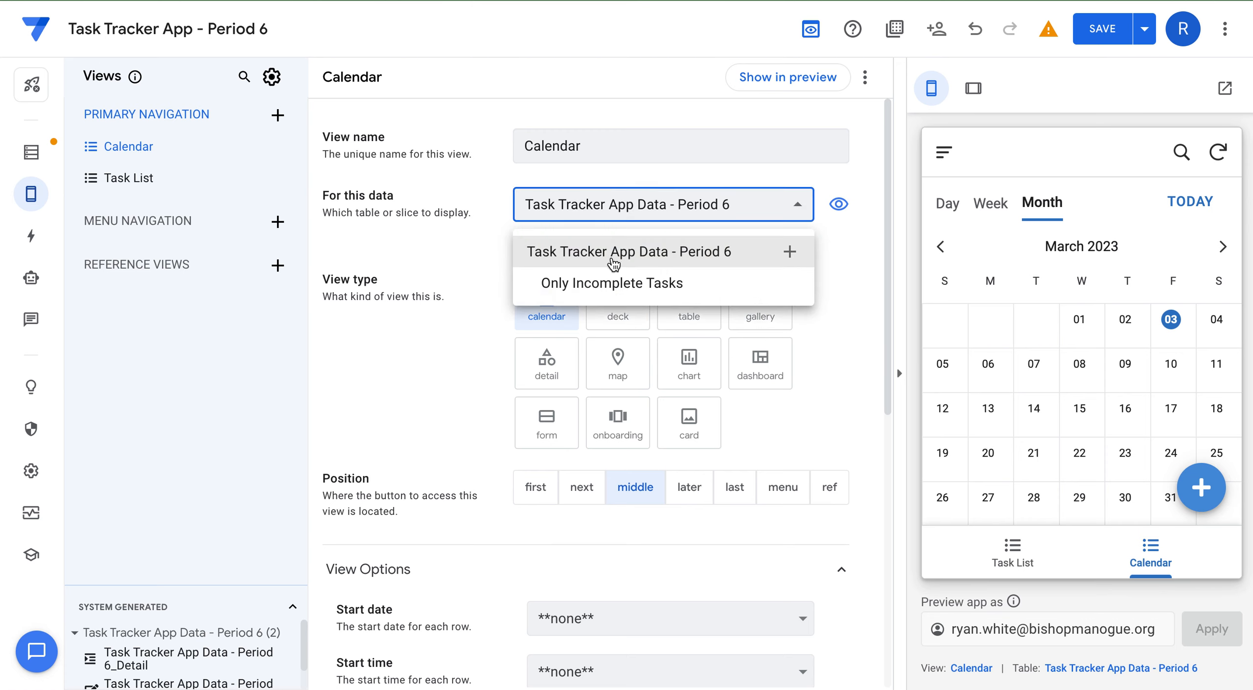
Base the calendar on Only Incomplete Tasks, with Due Date as start date and start time.
left_click(608, 282)
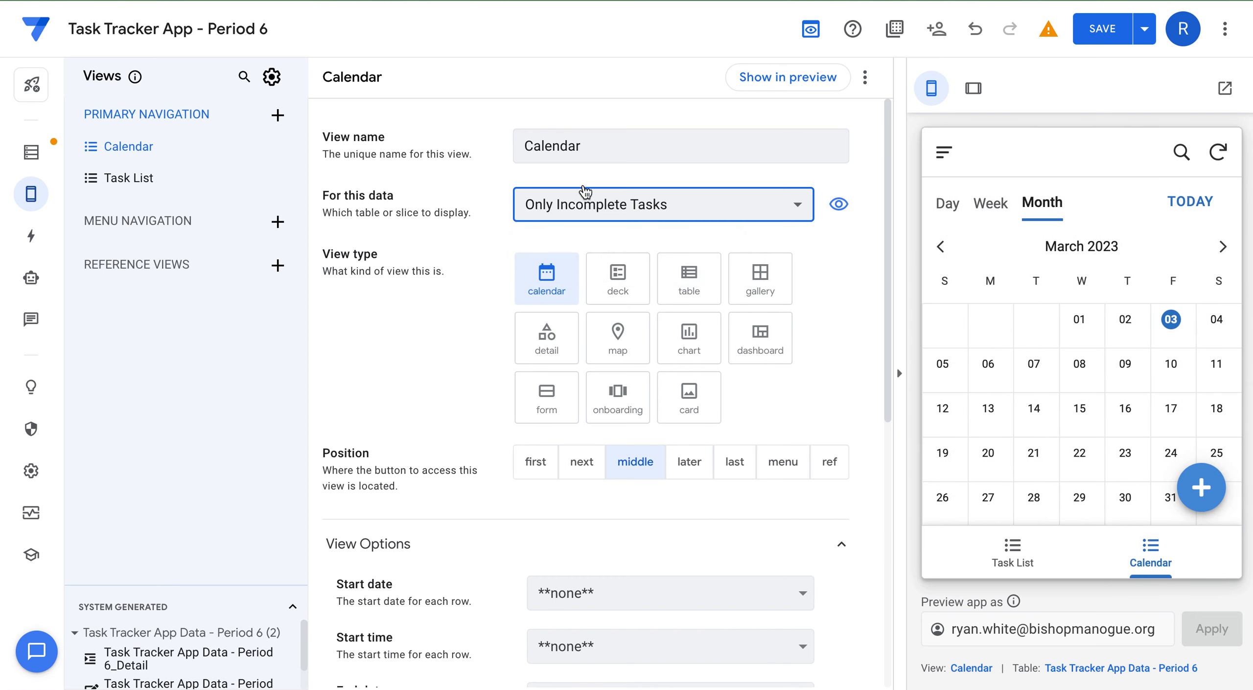
scroll(596, 338, "down", 5)
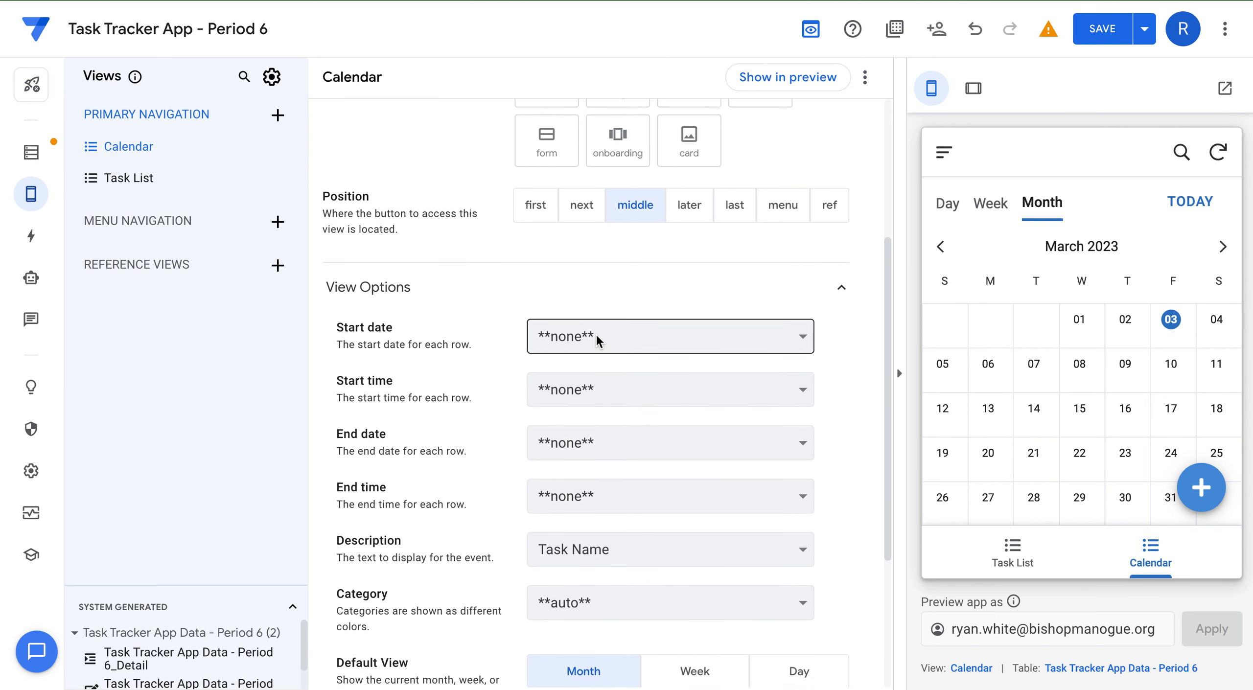
scroll(596, 338, "down", 1)
left_click(598, 288)
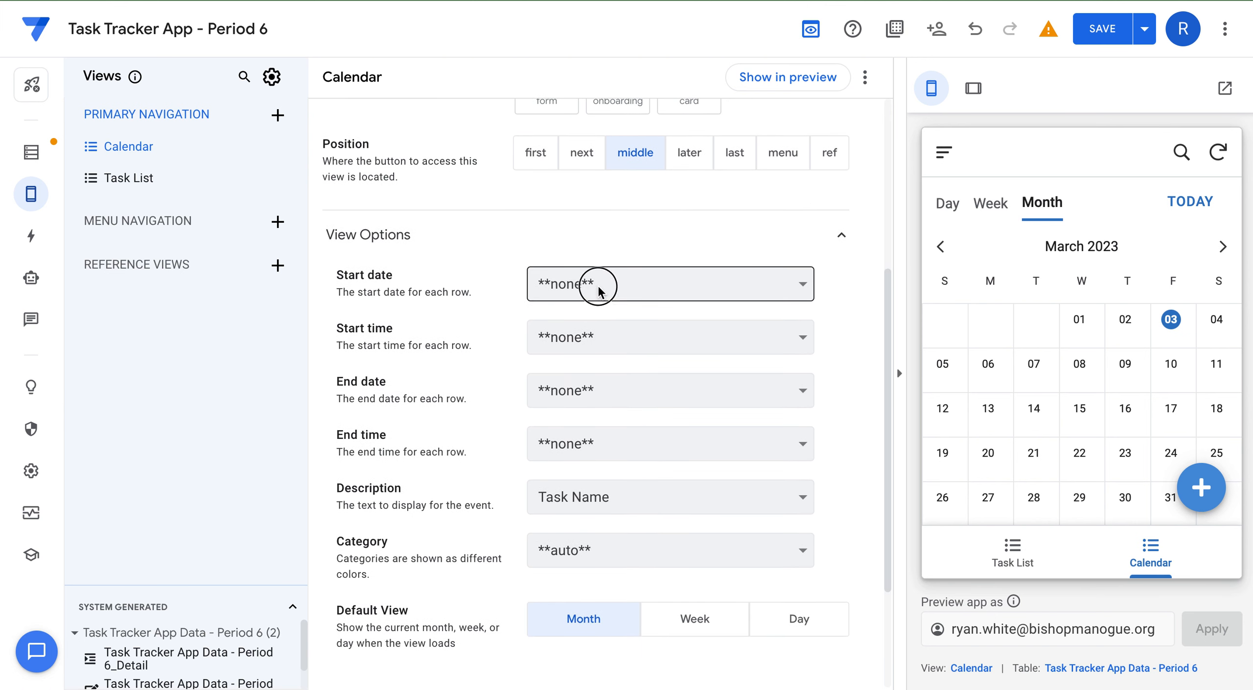
left_click(595, 311)
left_click(600, 338)
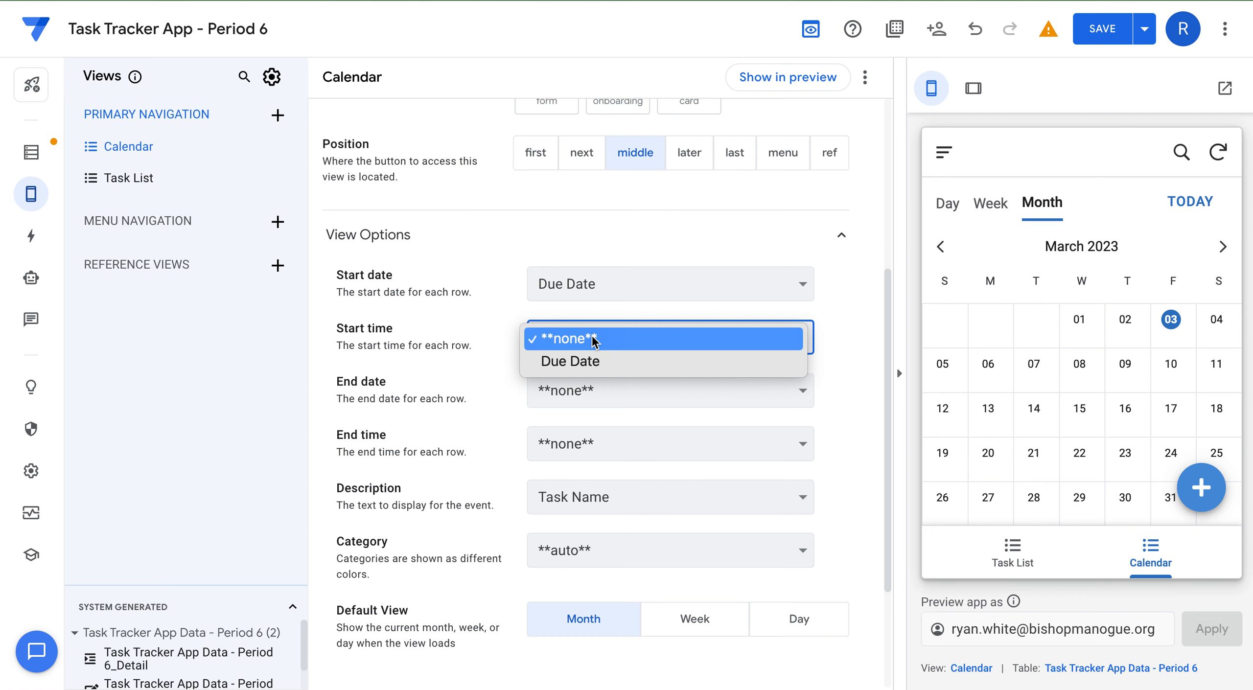
left_click(587, 361)
Use Due Date for end date and end time, and set Category to Status.
left_click(589, 390)
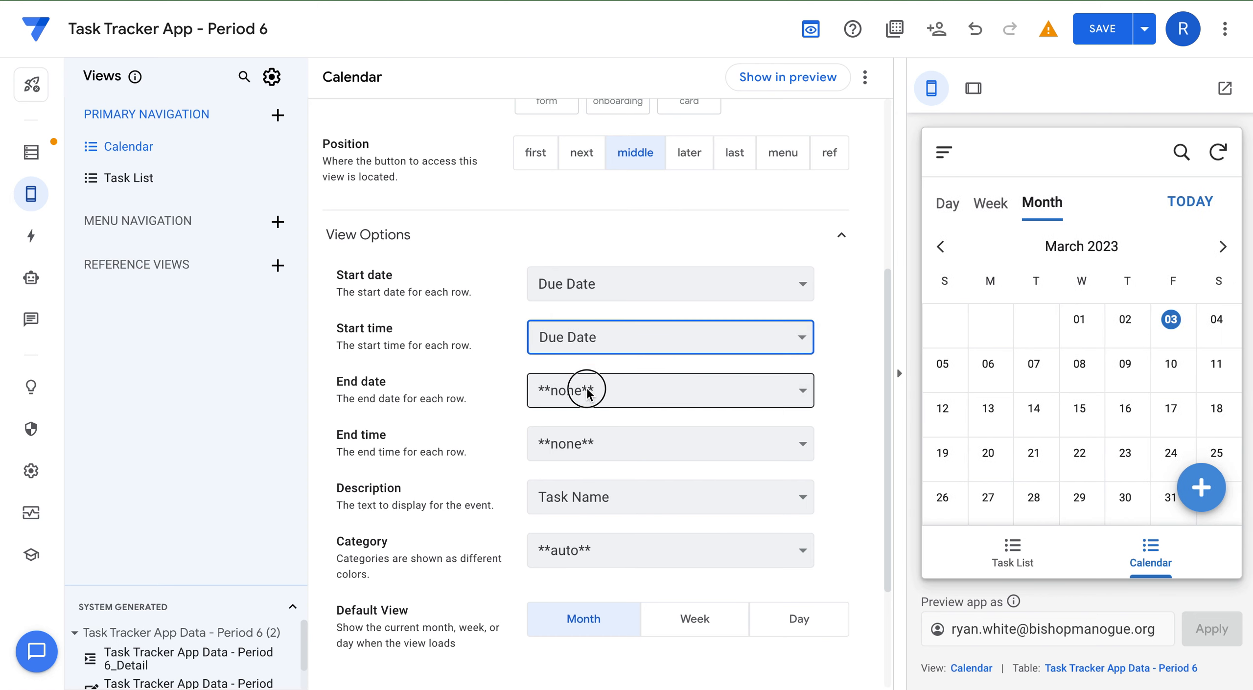
left_click(589, 415)
left_click(587, 443)
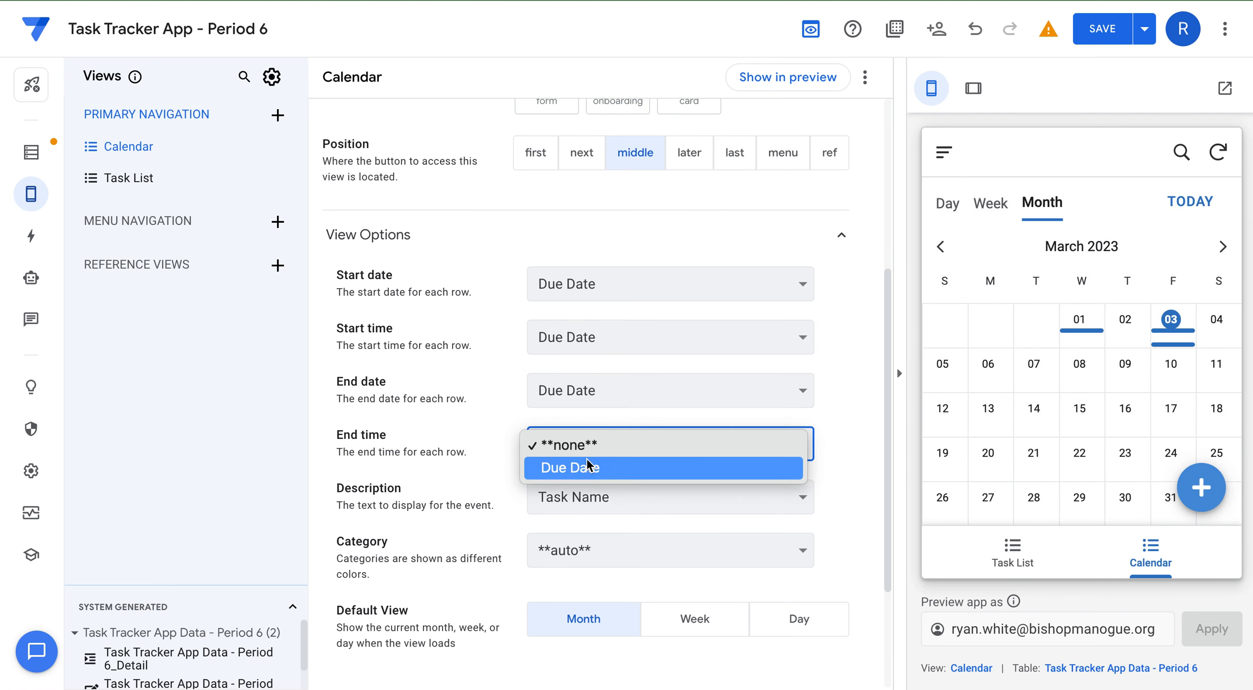
left_click(587, 468)
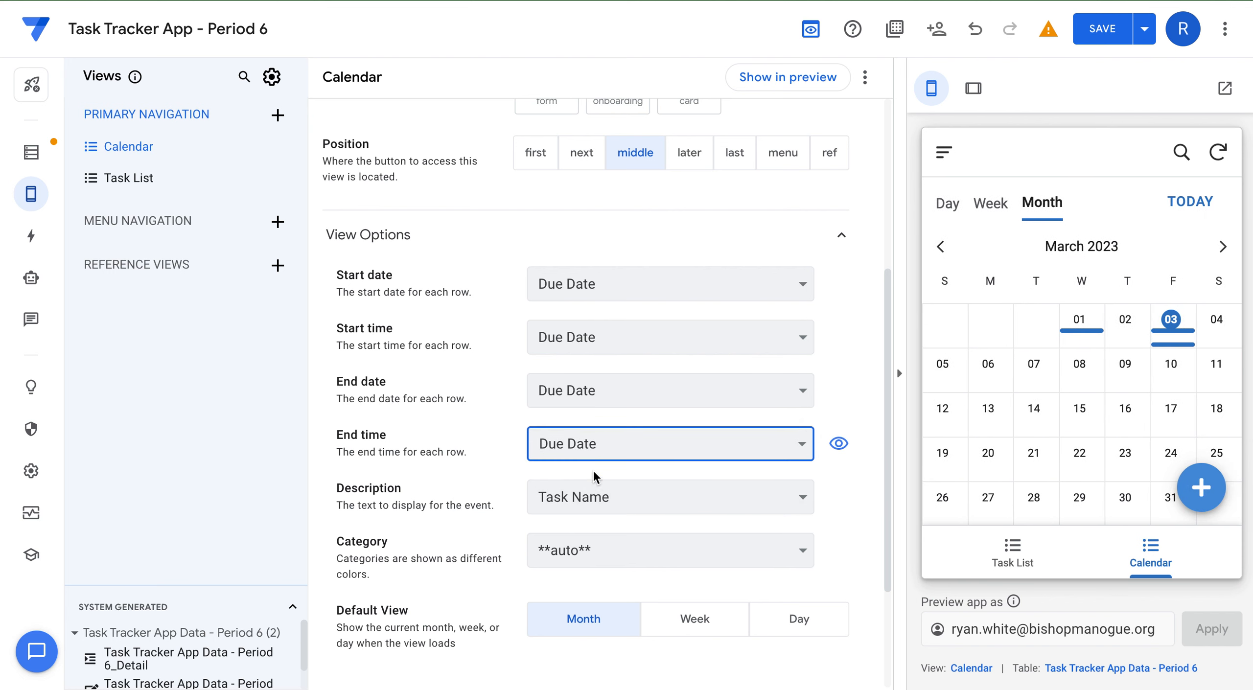
scroll(607, 485, "down", 1)
scroll(617, 491, "down", 1)
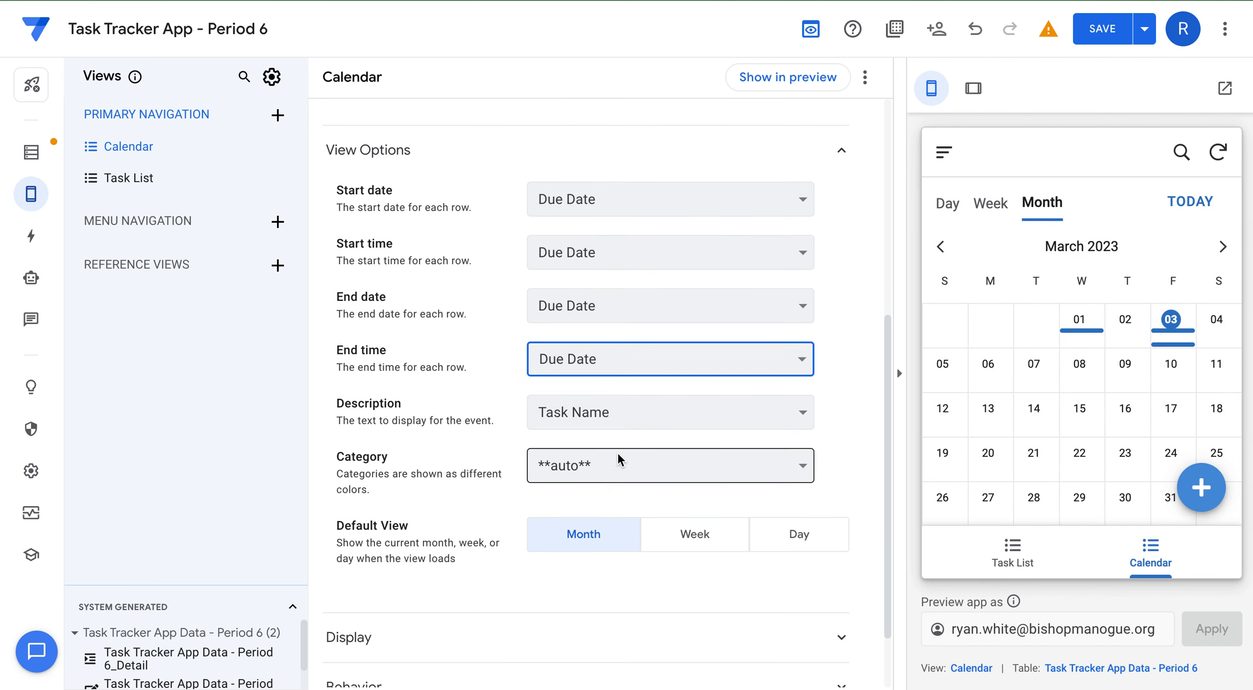
left_click(598, 464)
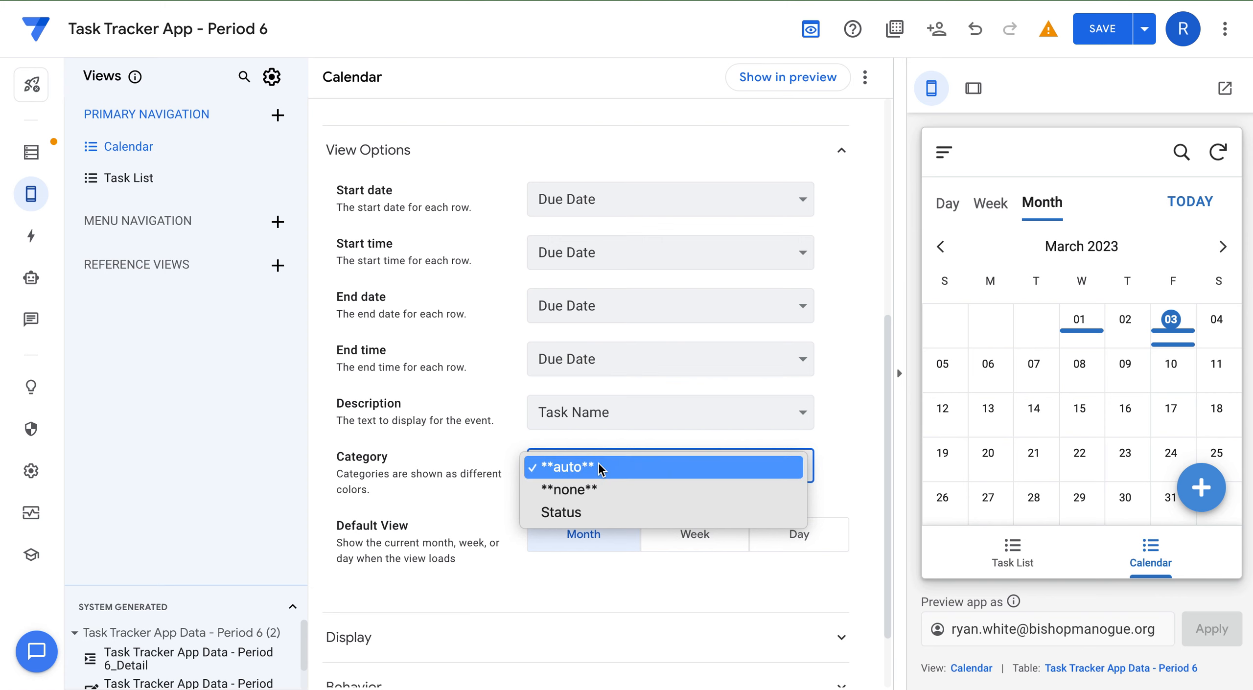
left_click(589, 509)
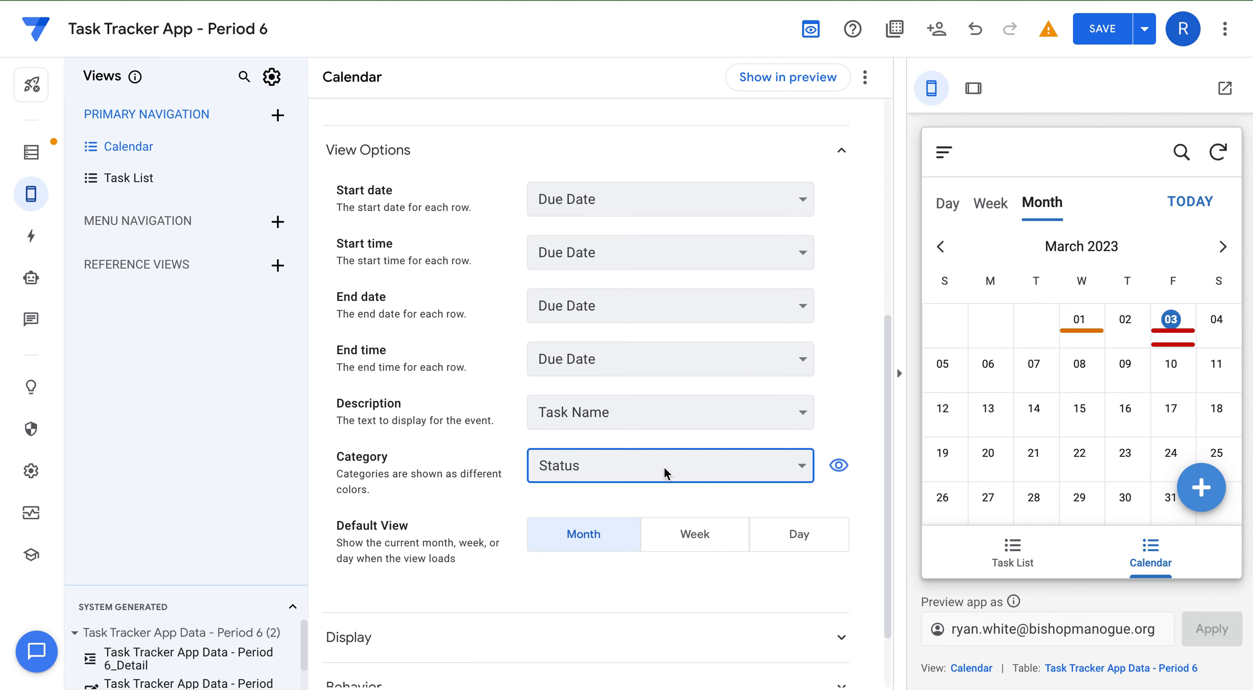
scroll(682, 396, "up", 8)
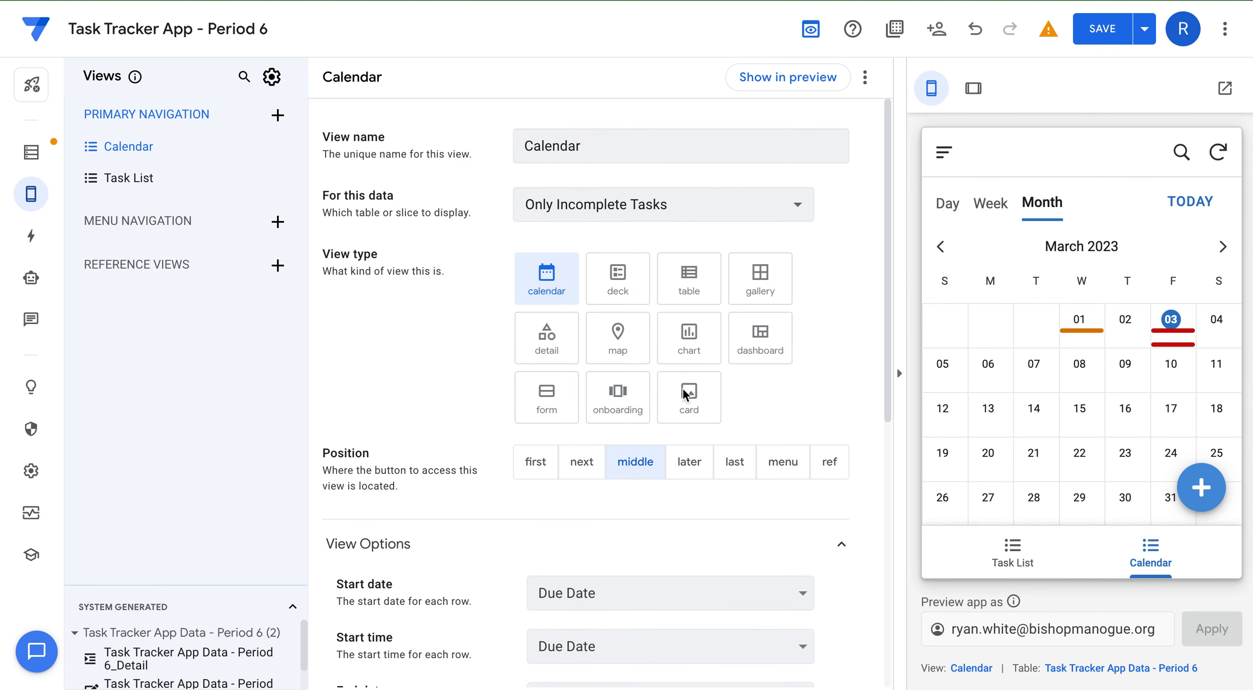
Save the app and check Mar 03 and Mar 02 in the preview's day and month views.
left_click(1087, 24)
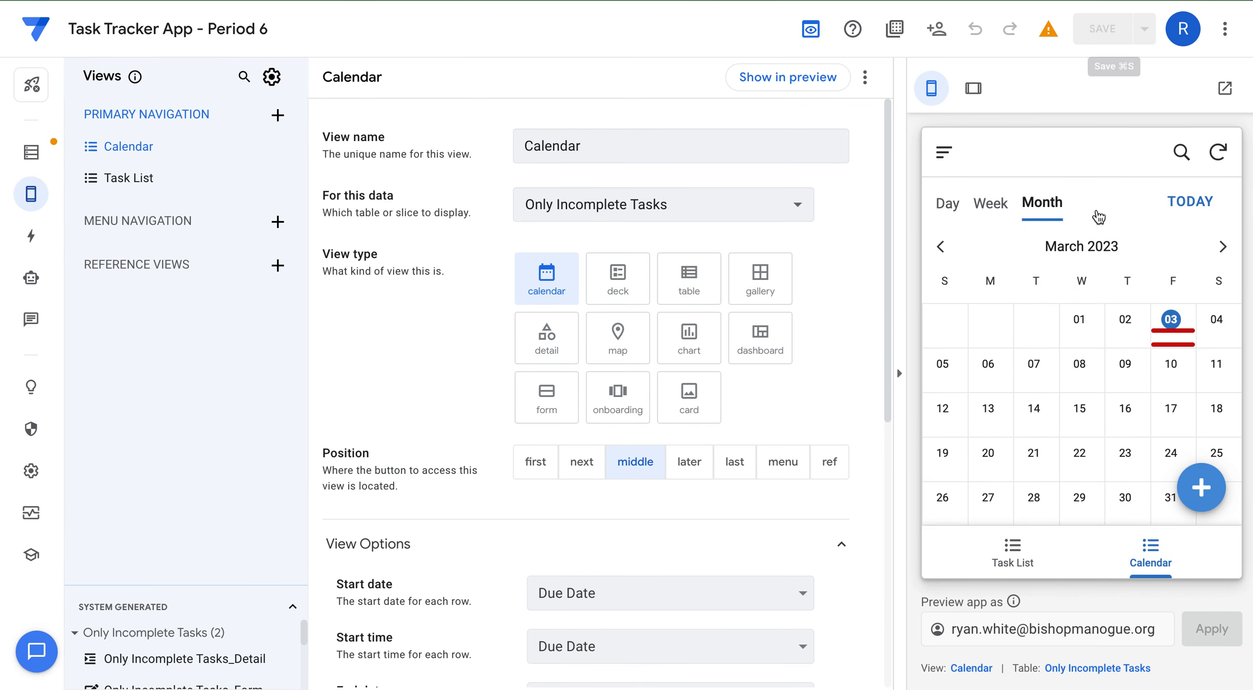
left_click(1161, 337)
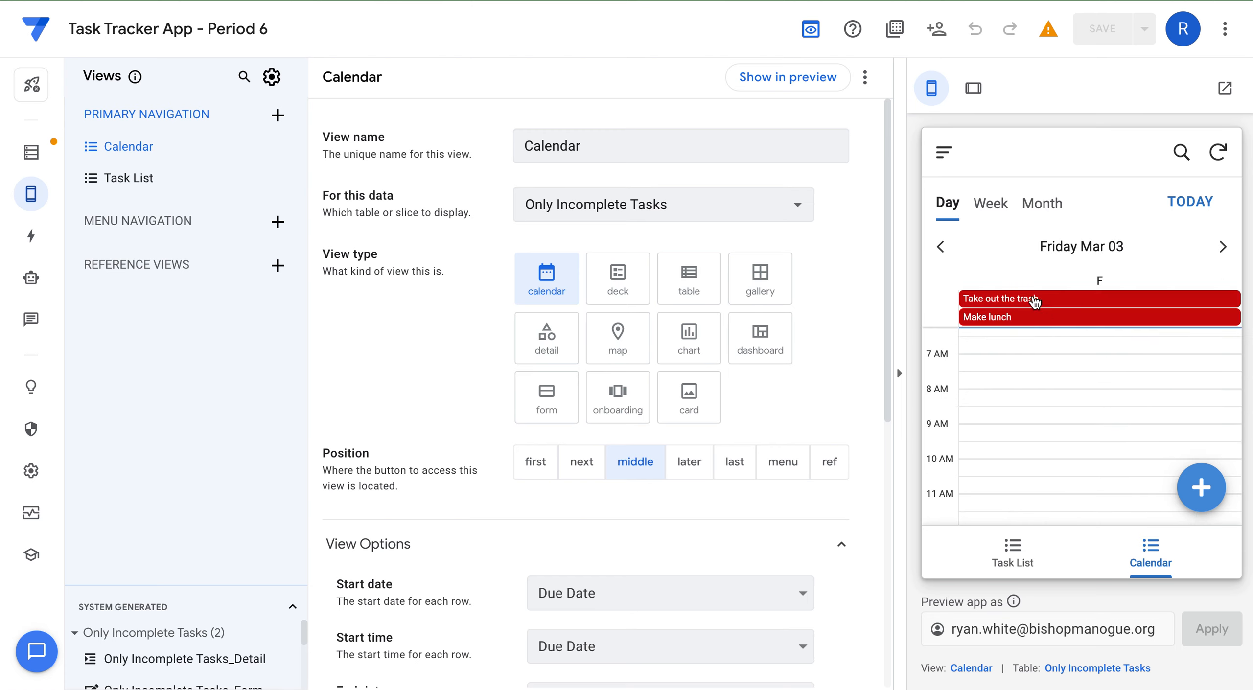
left_click(940, 246)
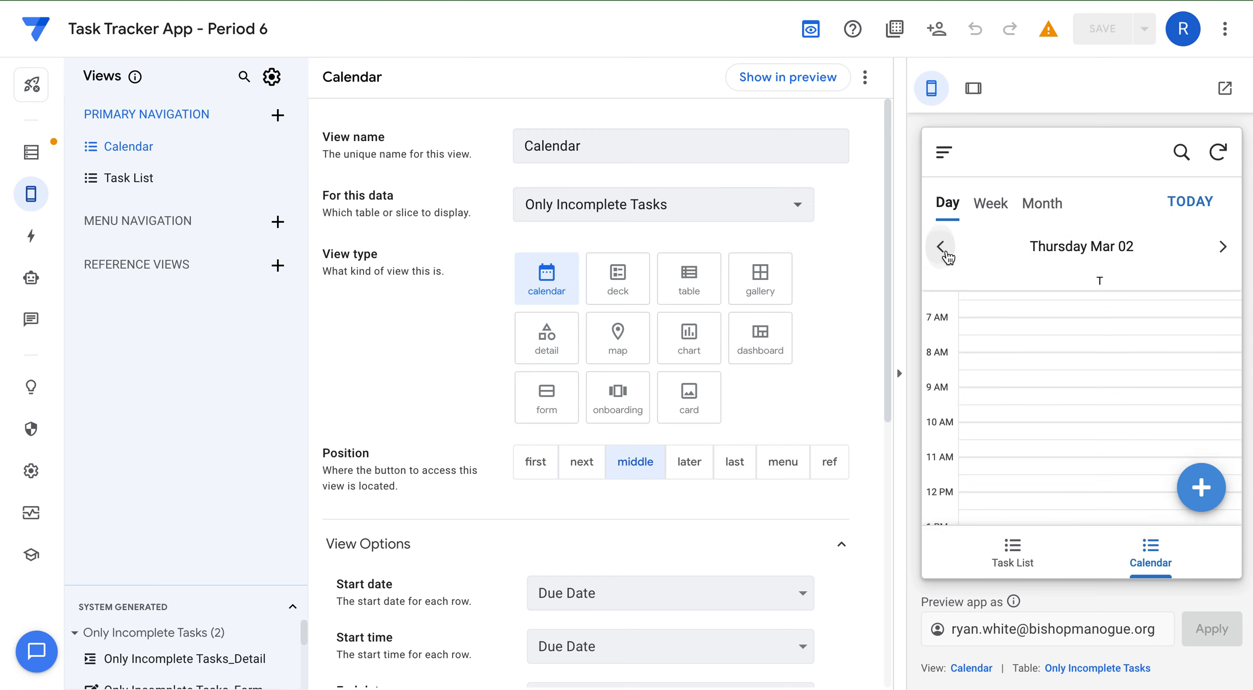
left_click(1028, 205)
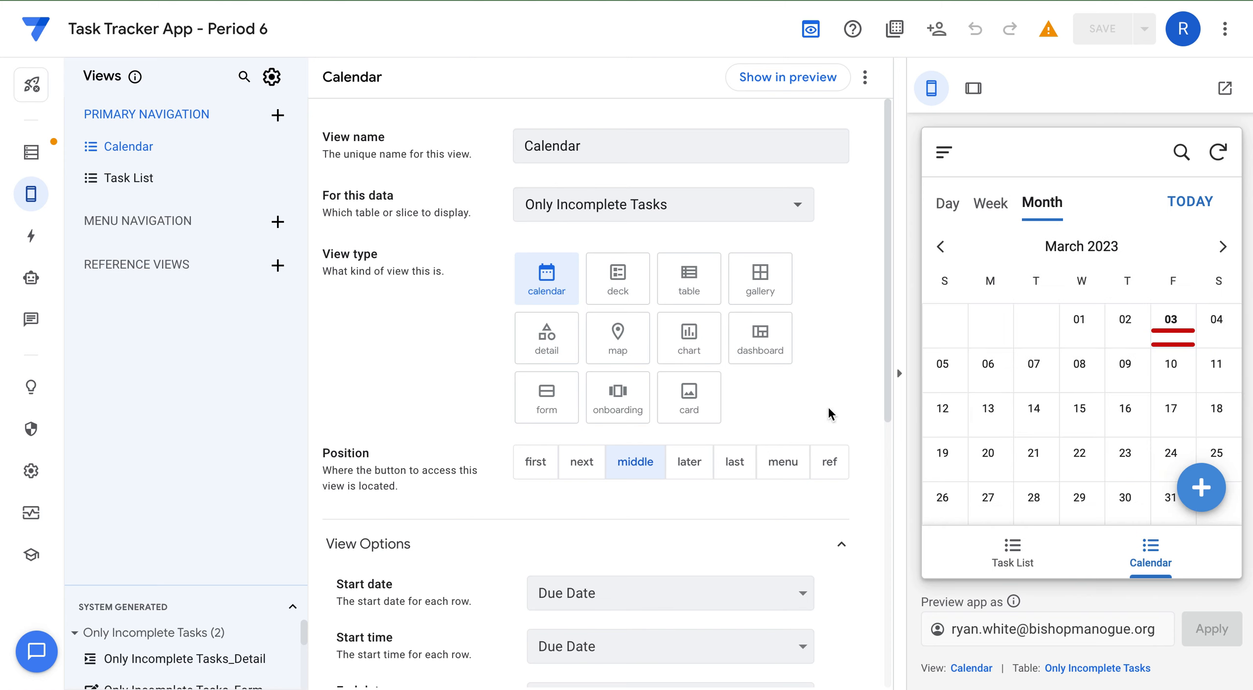
Give the Calendar view the solid calendar icon, then show the task list in preview.
scroll(723, 568, "down", 5)
scroll(723, 569, "down", 4)
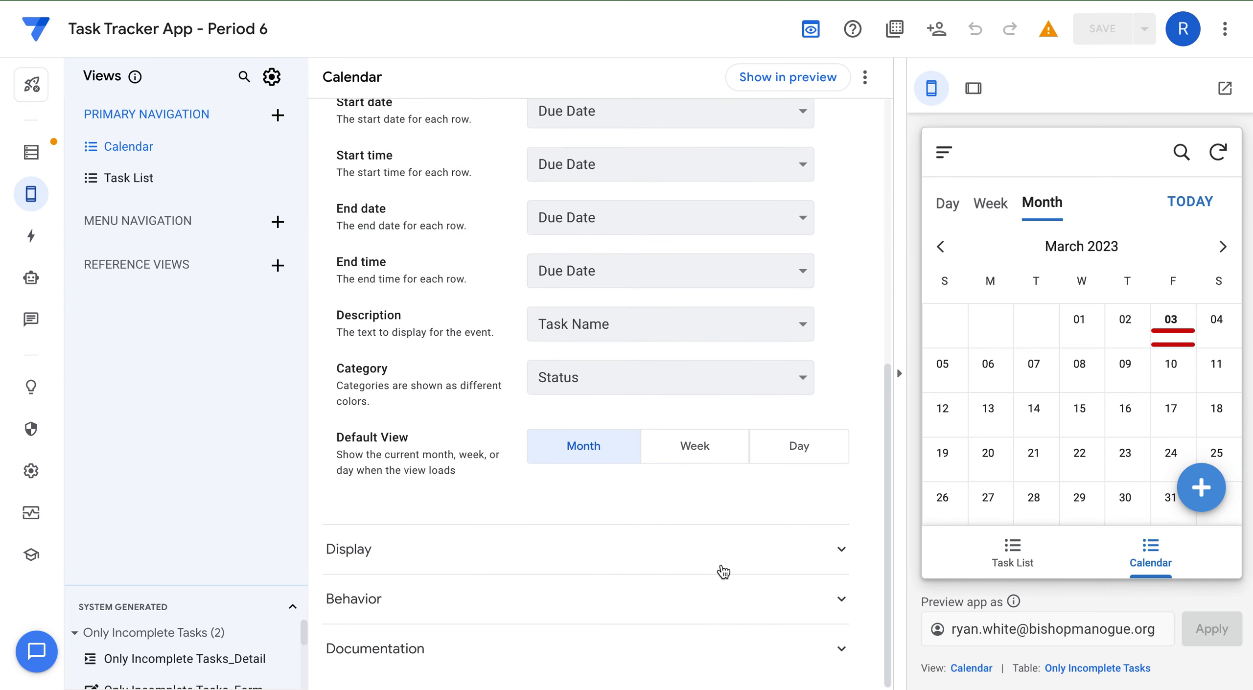
left_click(614, 590)
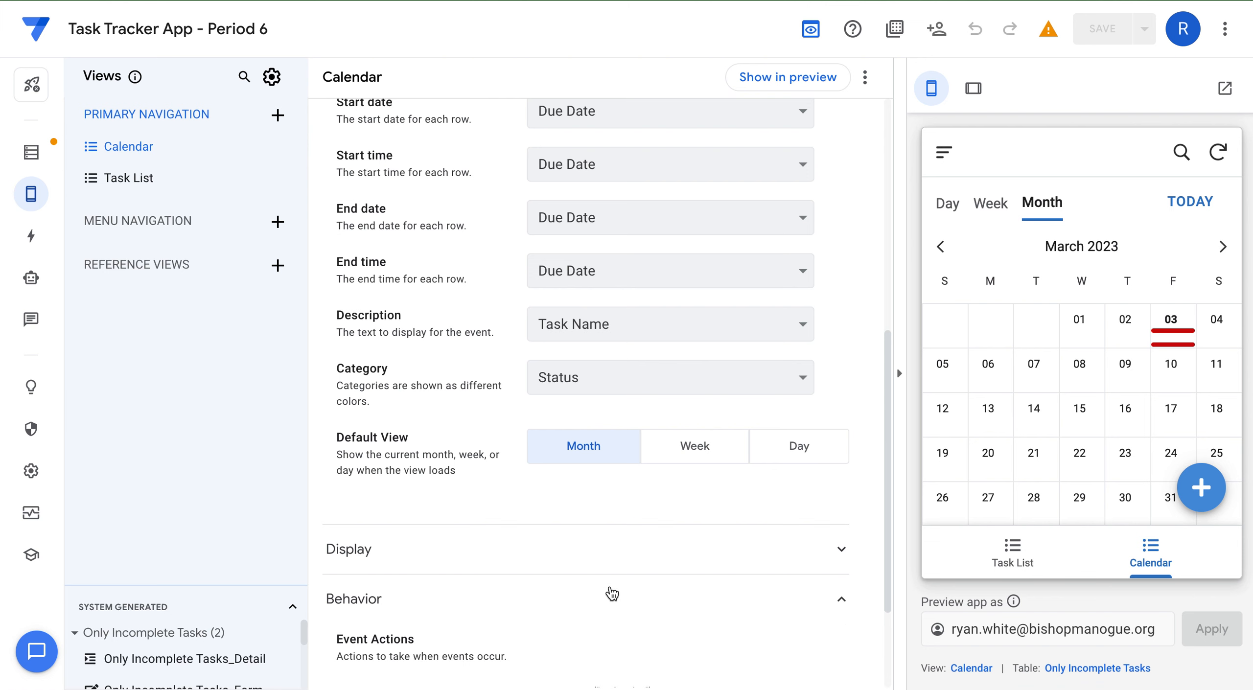
left_click(607, 556)
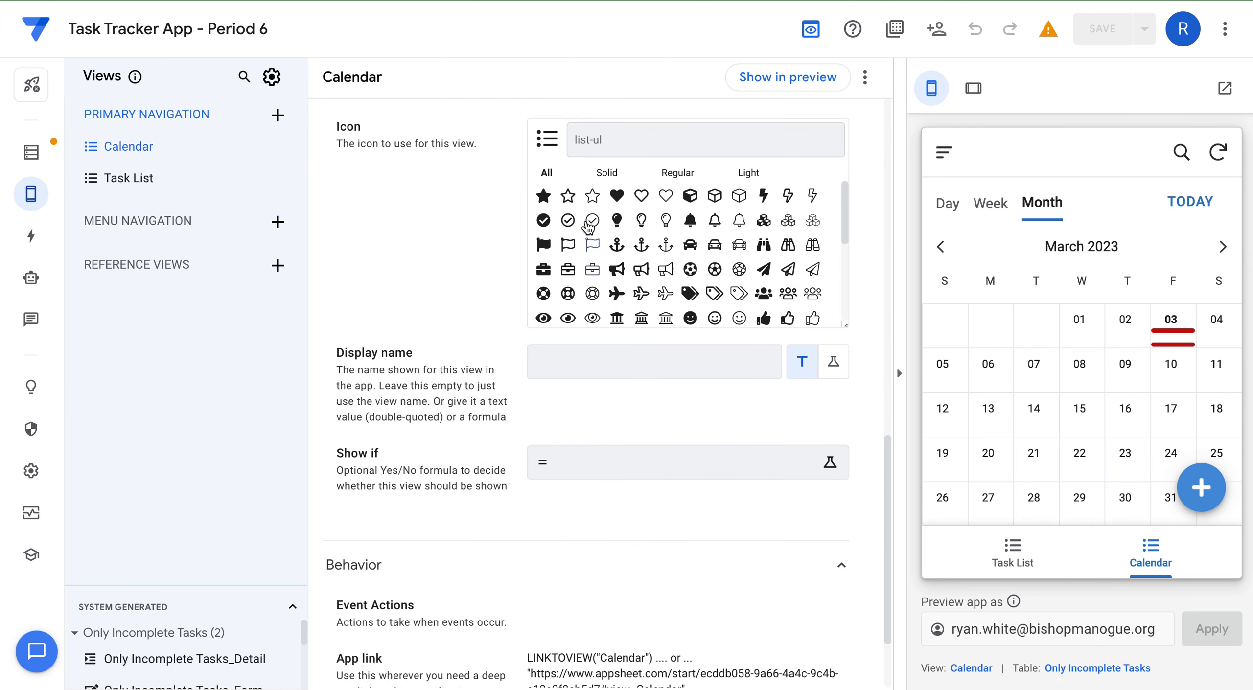
left_click(590, 146)
type("calendar")
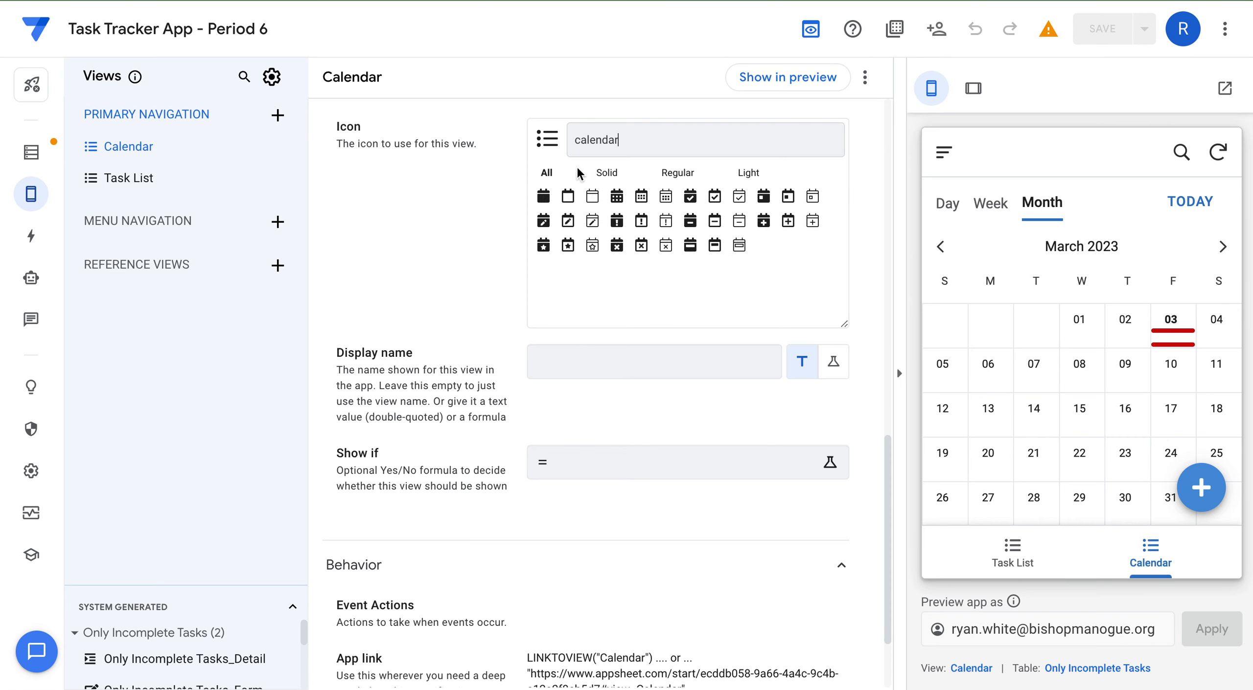
left_click(616, 197)
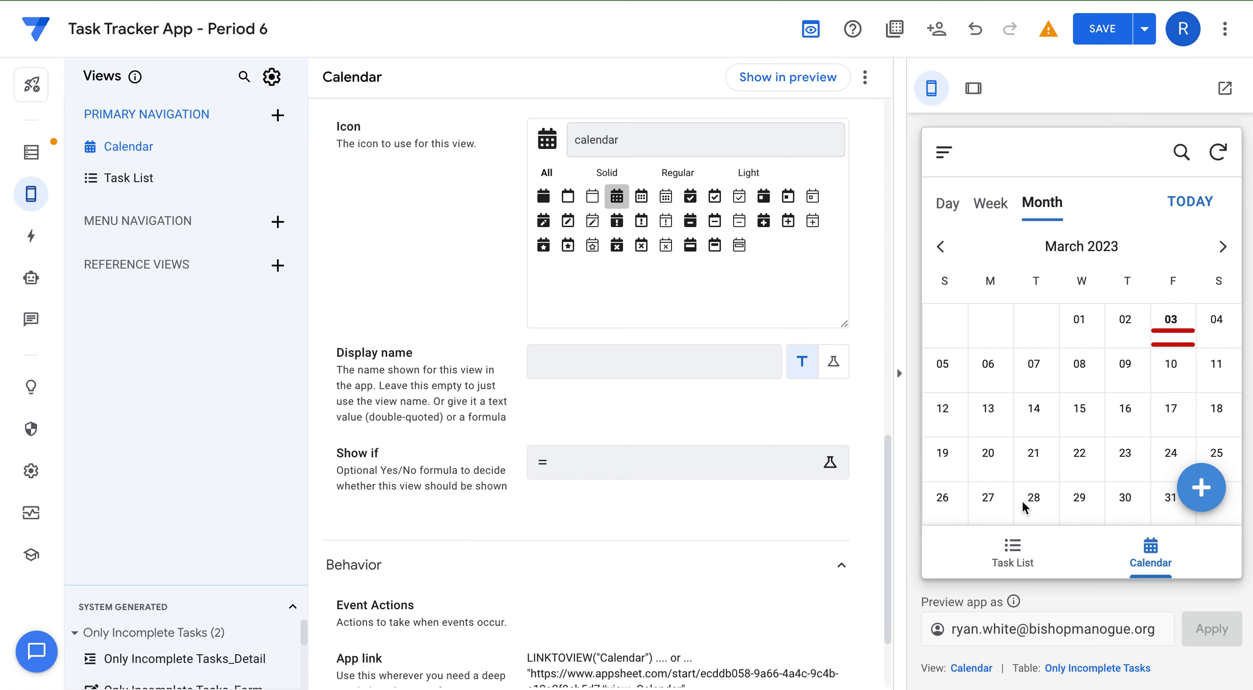
left_click(1012, 551)
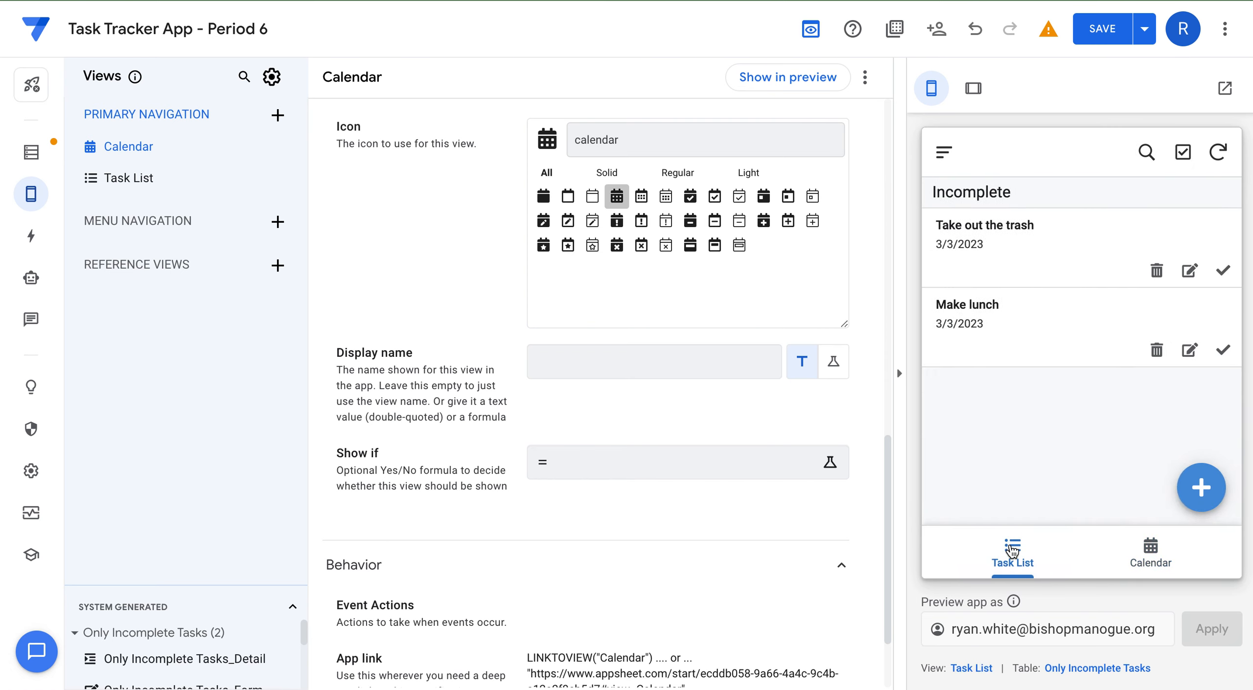
Point the Task List view at the full Task Tracker App Data - Period 6 table.
left_click(135, 185)
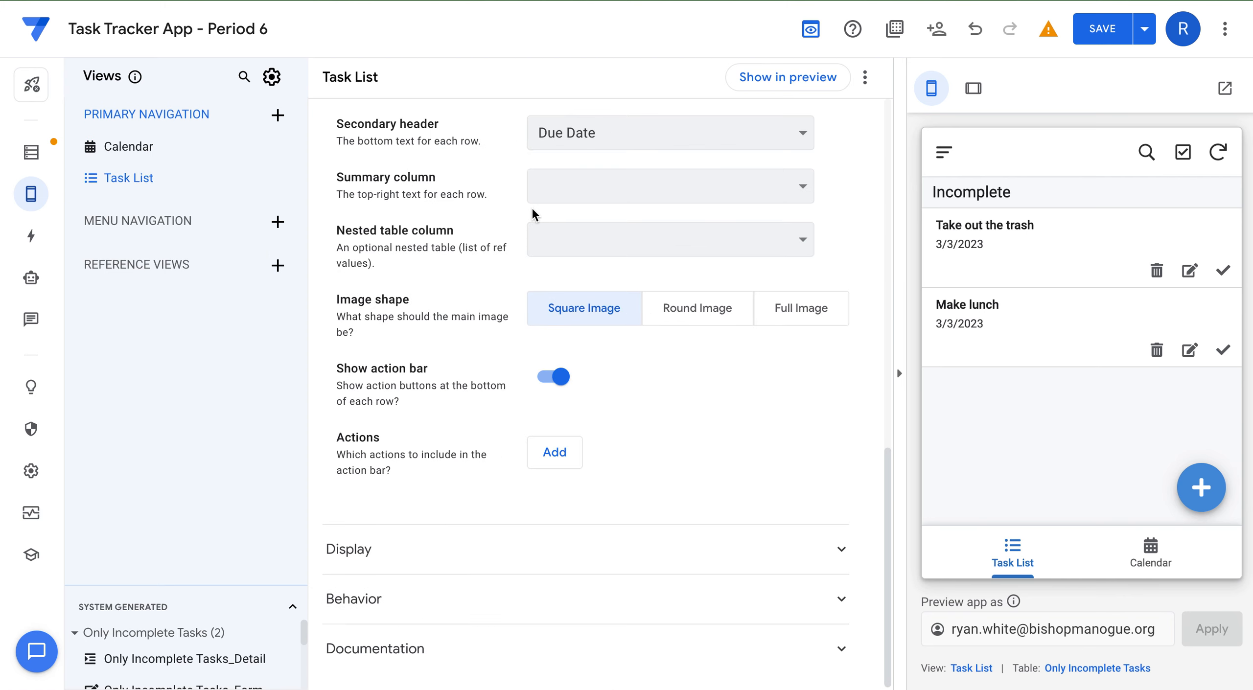
scroll(532, 207, "up", 10)
left_click(581, 199)
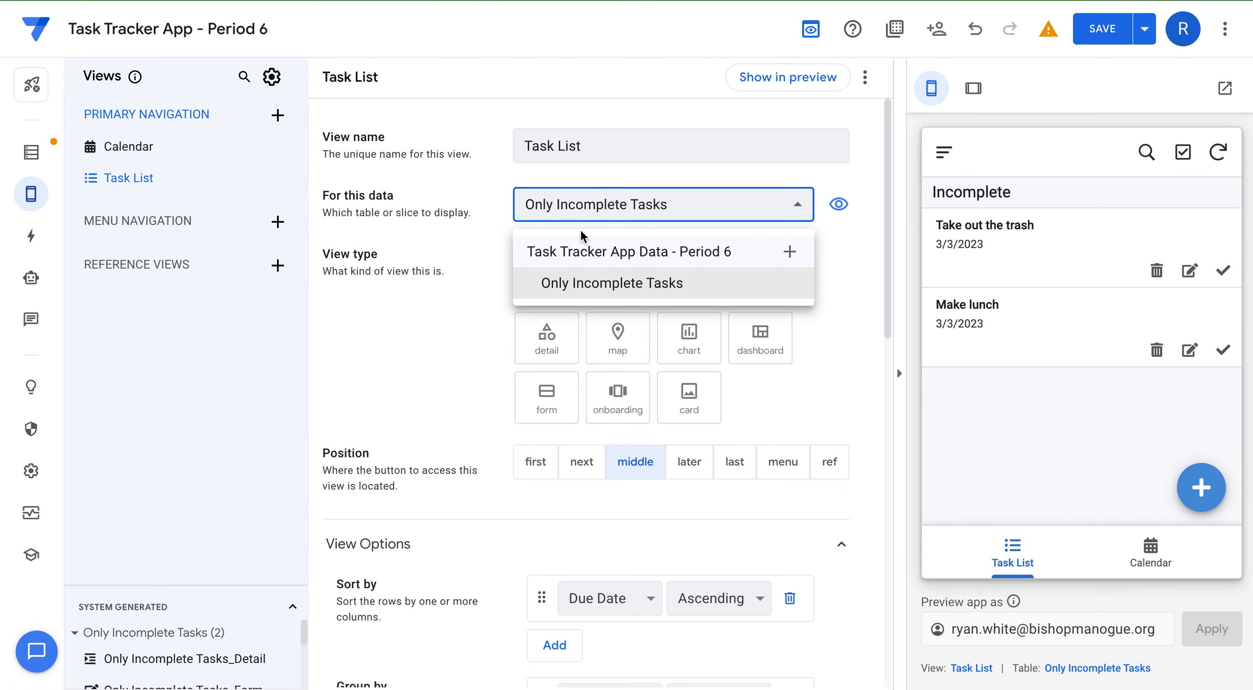
left_click(581, 255)
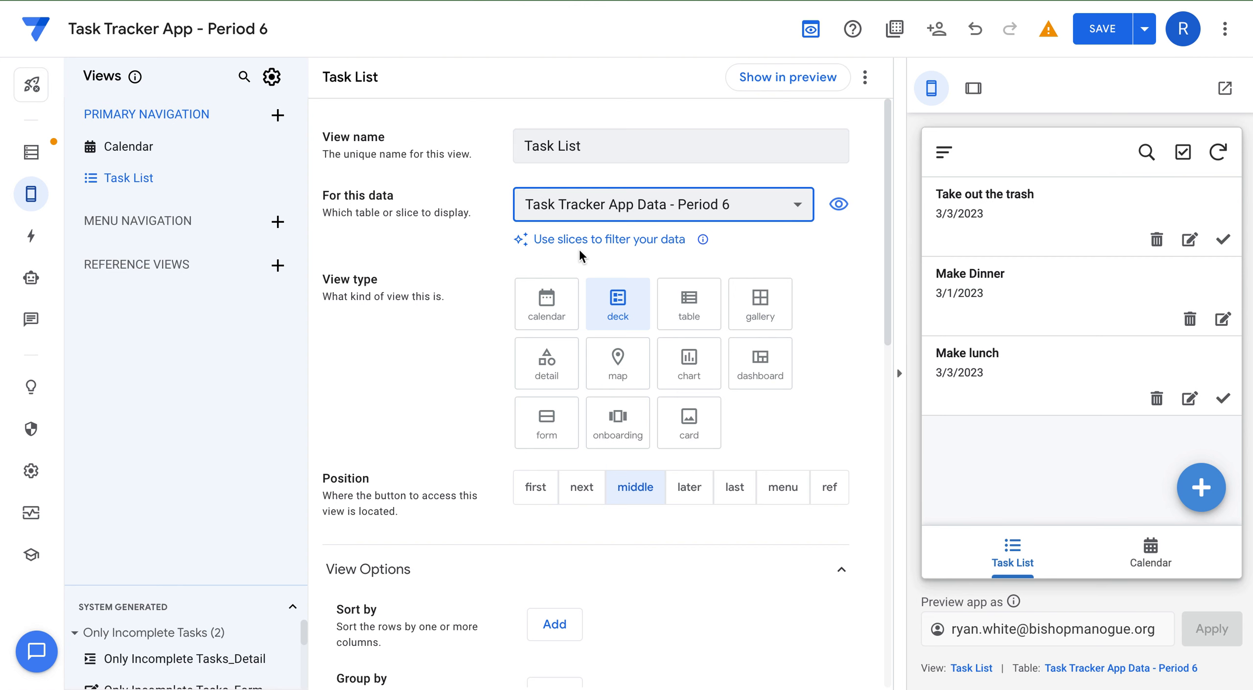
Sort the Task List by Due Date and group it by Status, then check the preview.
scroll(653, 299, "down", 5)
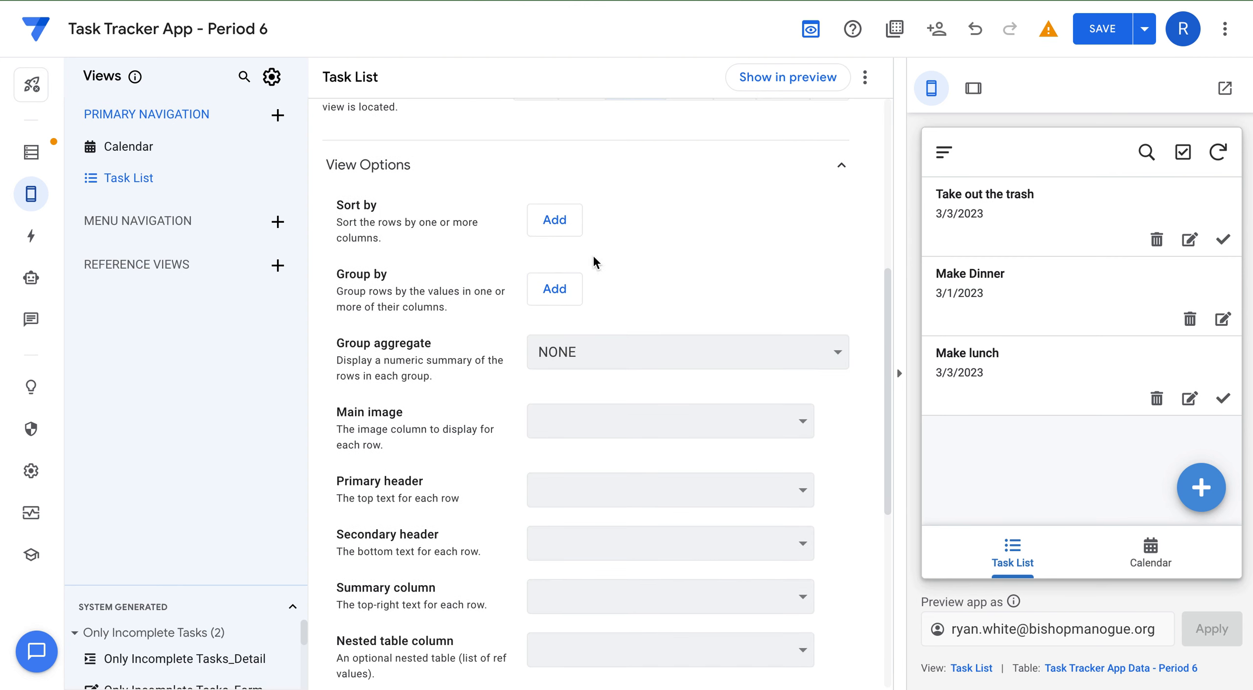
left_click(556, 221)
left_click(559, 219)
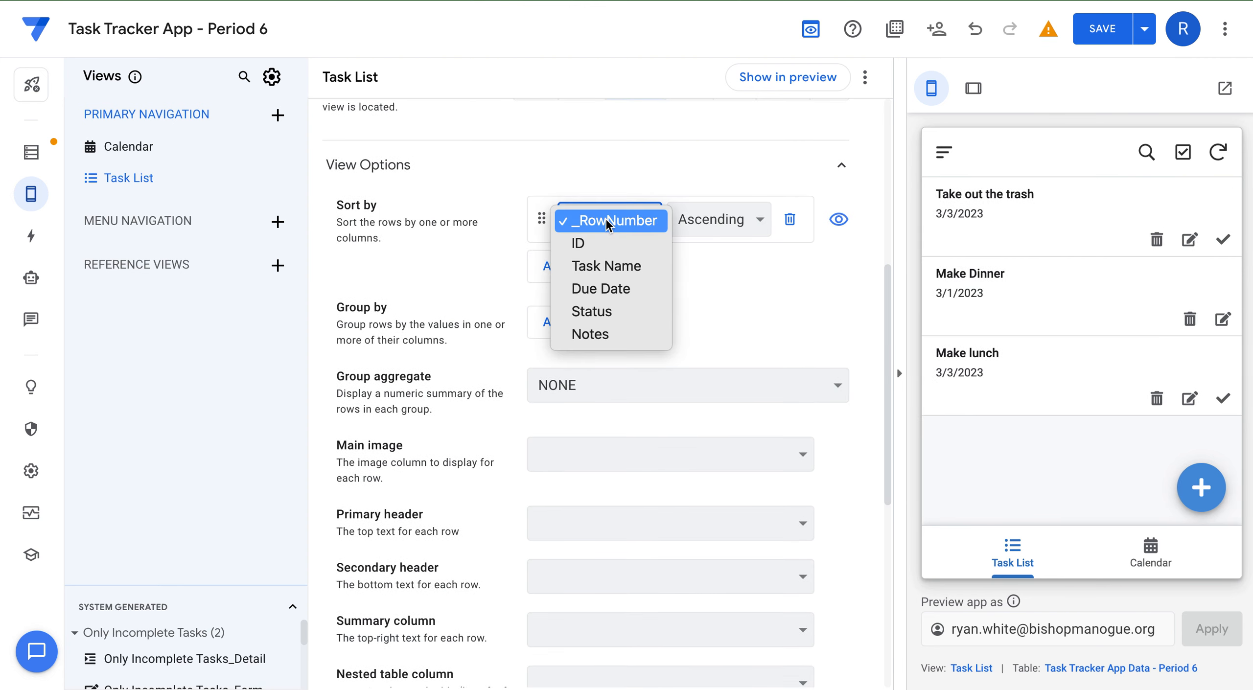
left_click(615, 293)
left_click(560, 322)
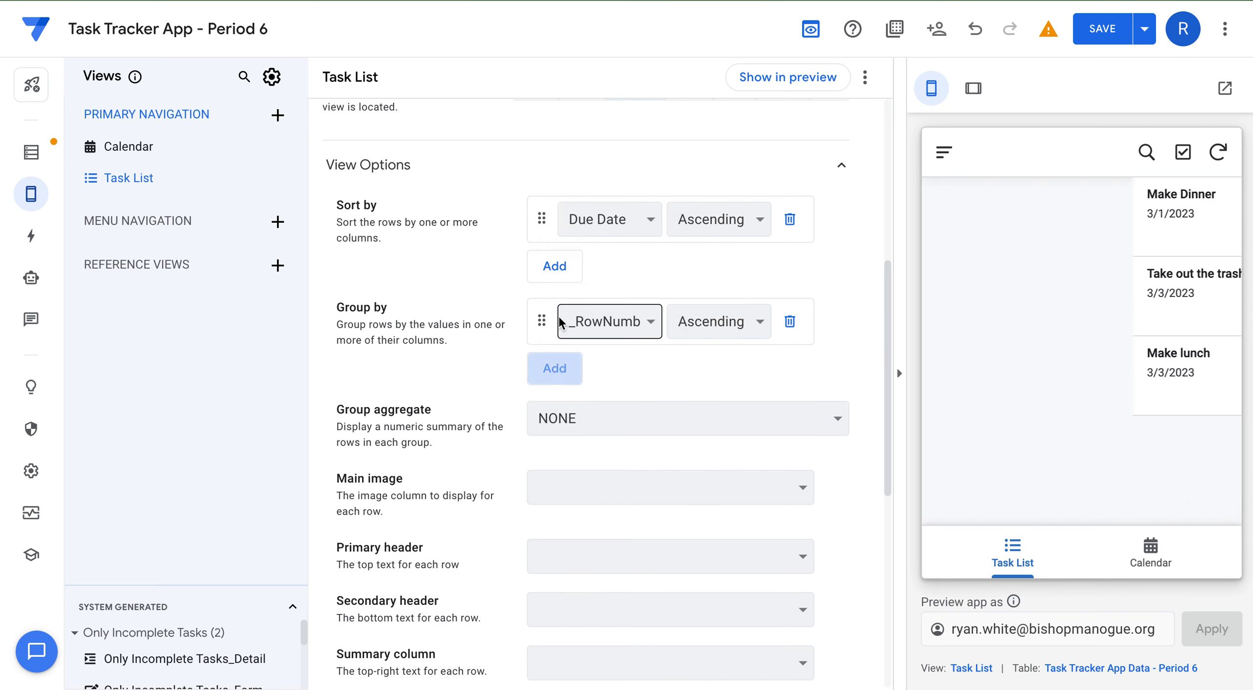
left_click(597, 321)
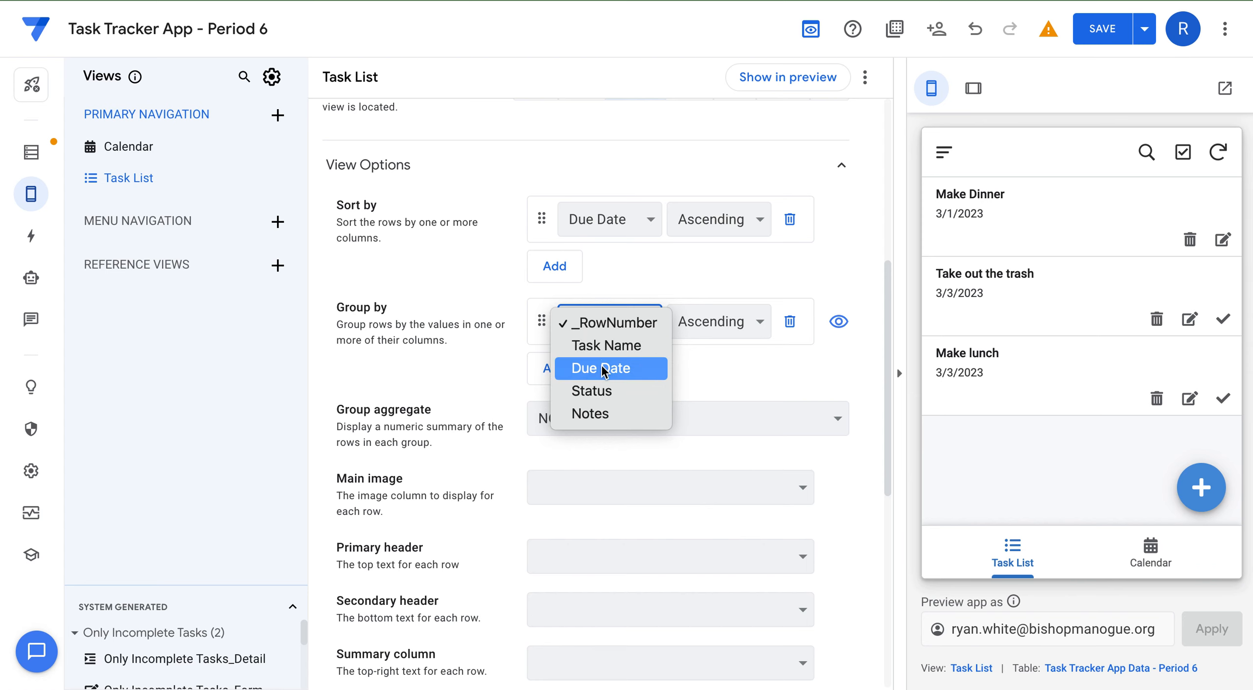
left_click(602, 391)
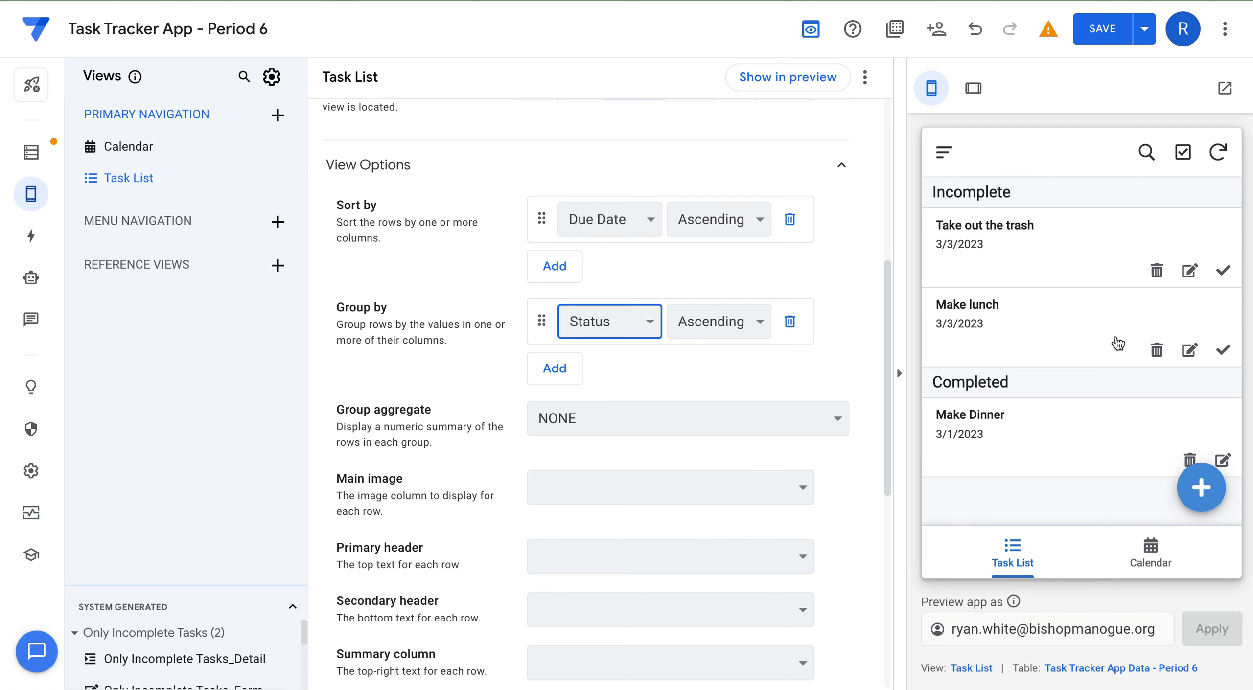
left_click(1151, 553)
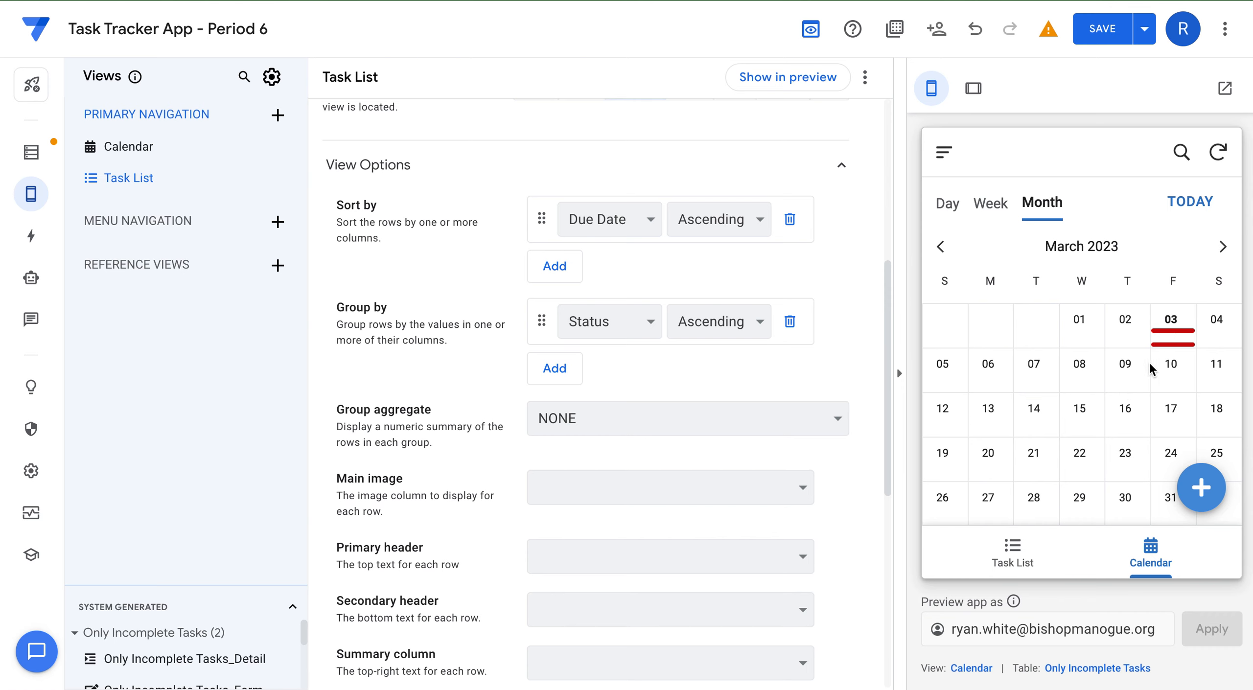
left_click(1023, 562)
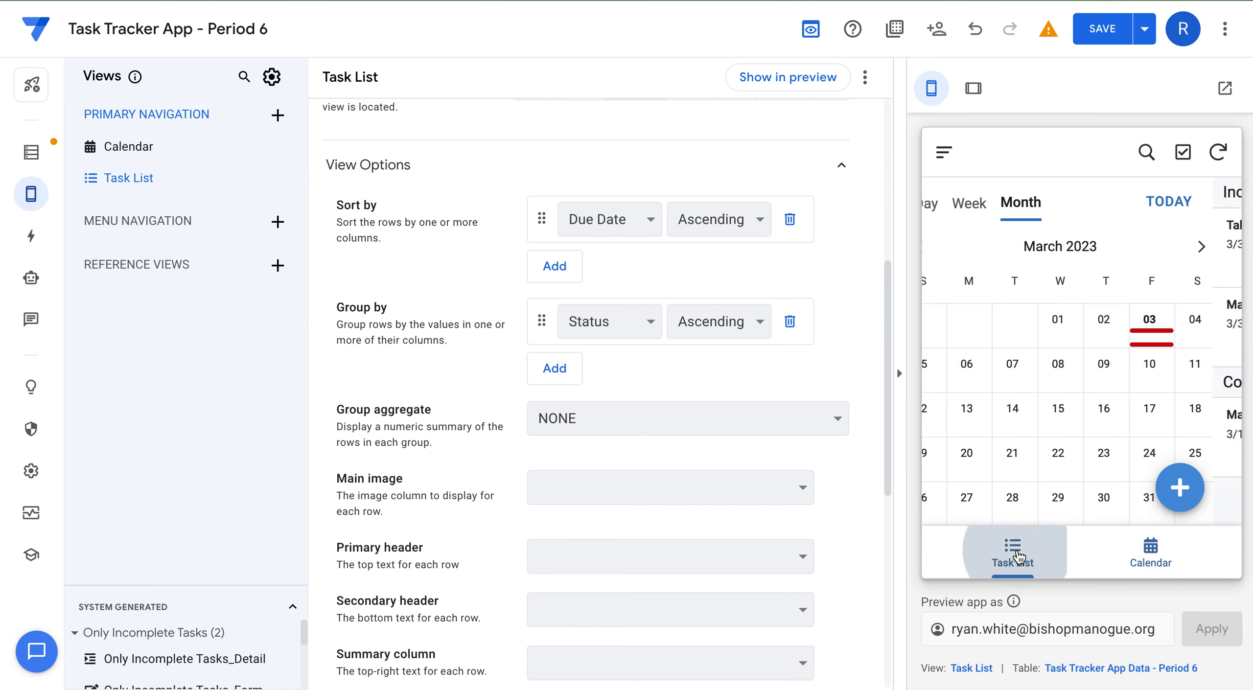